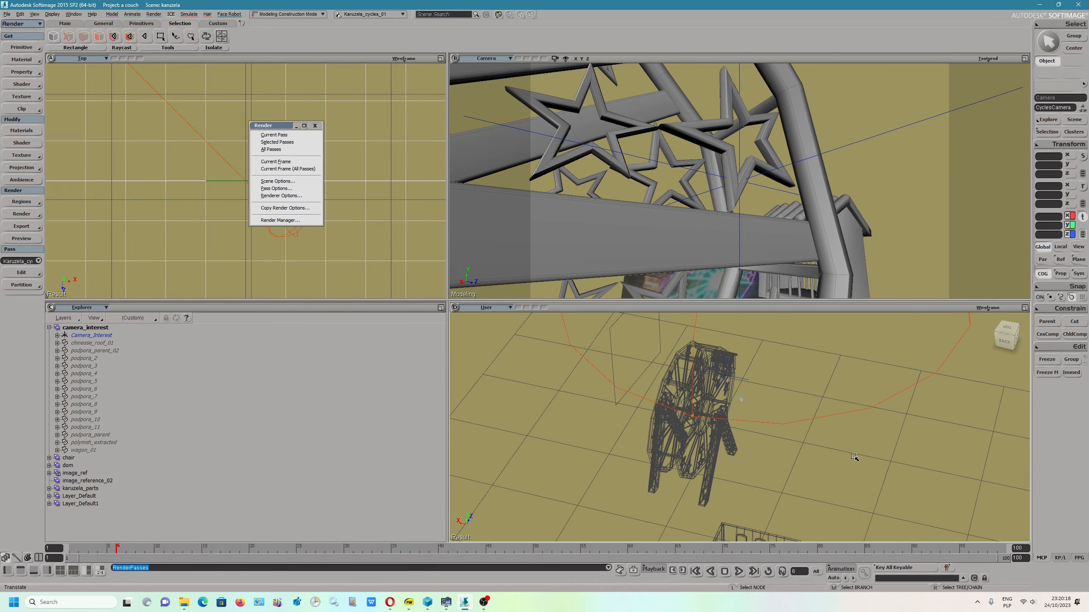
Step: Delete the CyclesCamera property from the scene camera
mouse_move(855, 457)
left_mouse_down()
mouse_move(785, 452)
mouse_move(822, 501)
mouse_move(756, 413)
mouse_move(805, 381)
mouse_move(841, 442)
left_mouse_up()
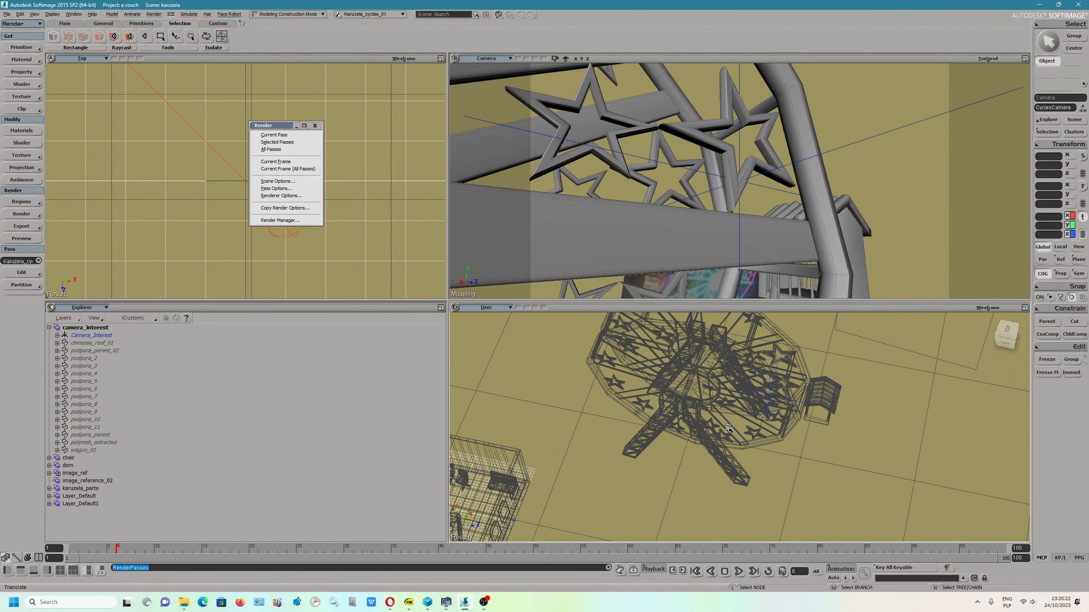
left_click(729, 428)
left_click(1044, 133)
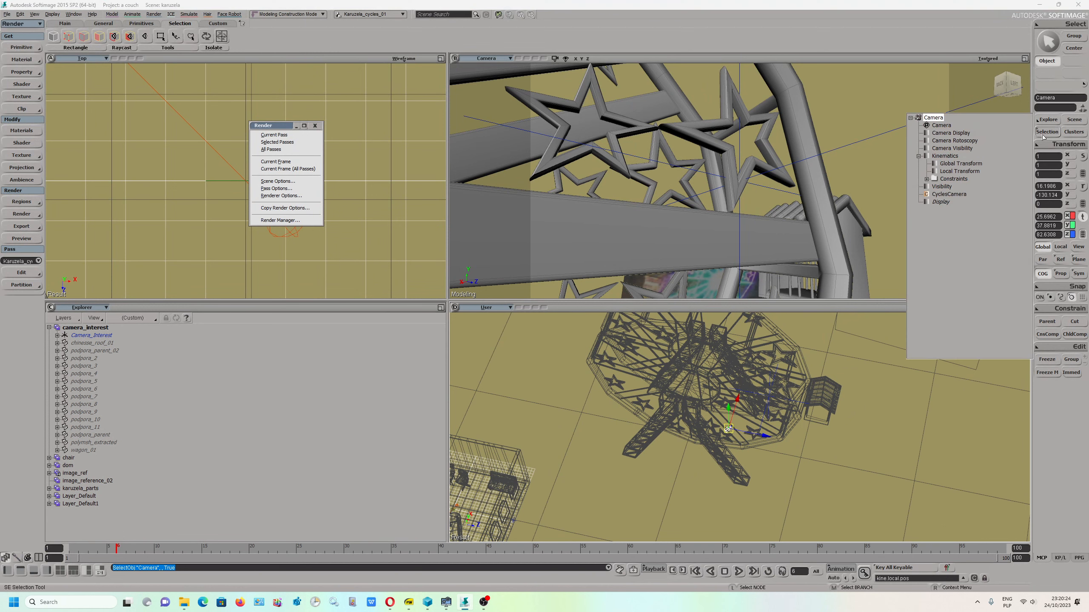
left_click(957, 196)
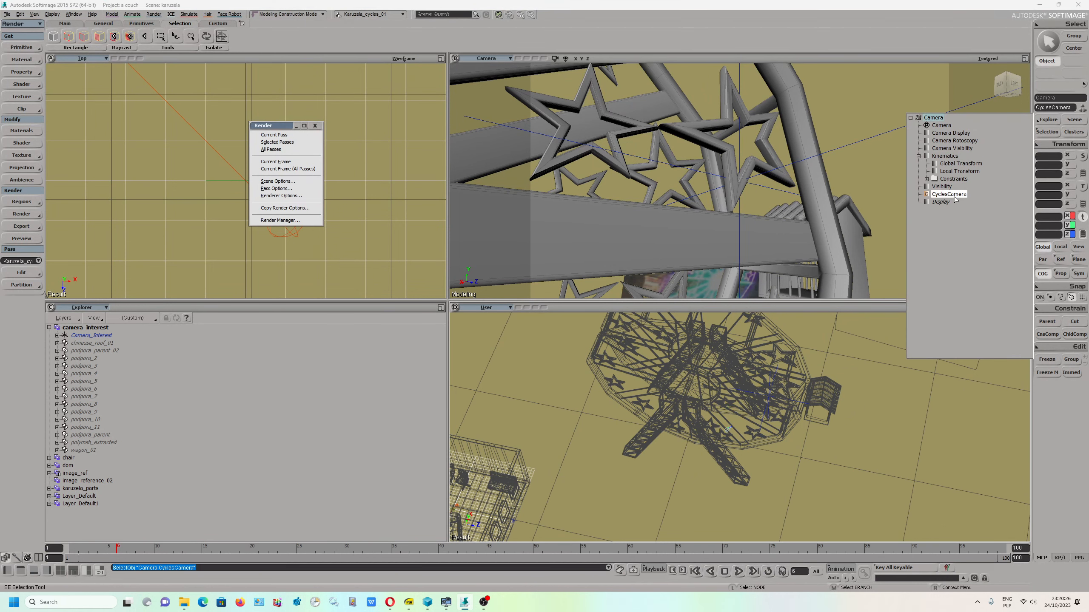
key("Delete")
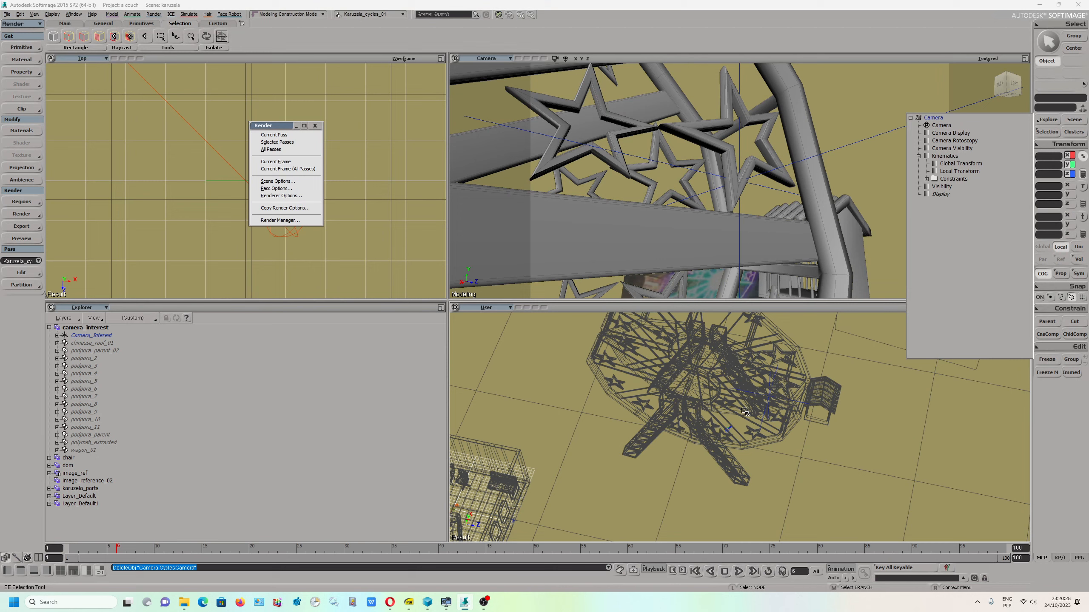
Step: Select the camera beside the Ferris wheel in the user view and activate the Translate tool
right_click_drag(822, 470, 718, 408)
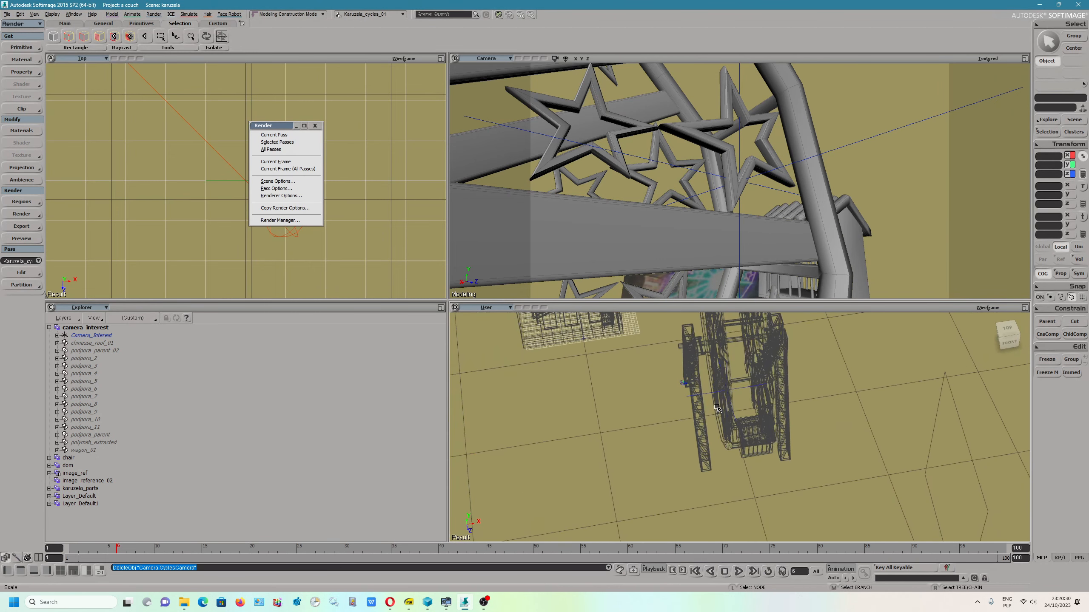
left_click(684, 382)
left_click(684, 382)
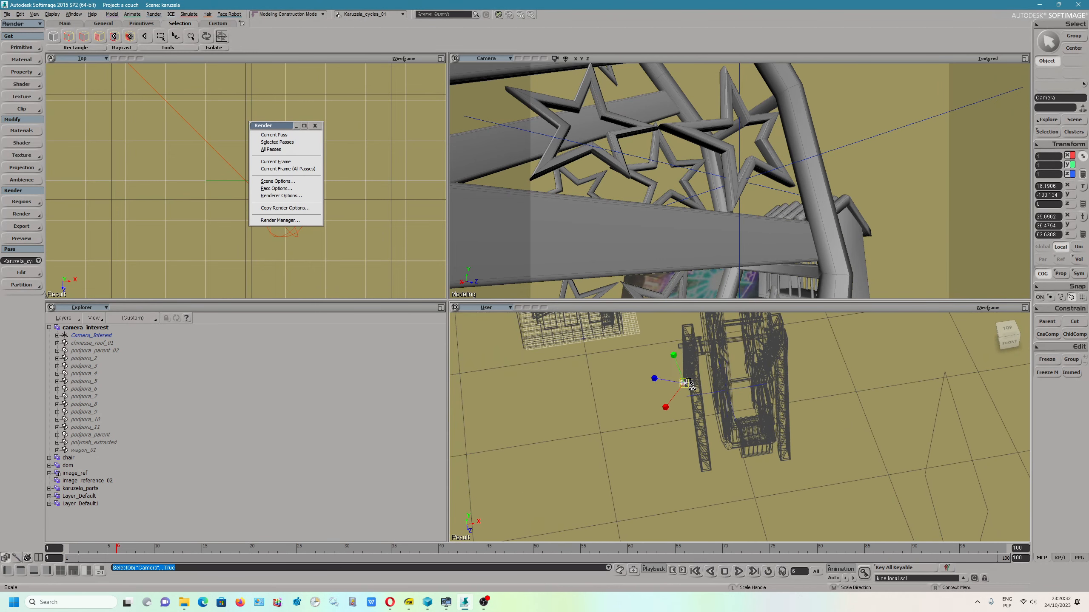
key("v")
scroll(692, 394, "up", 4)
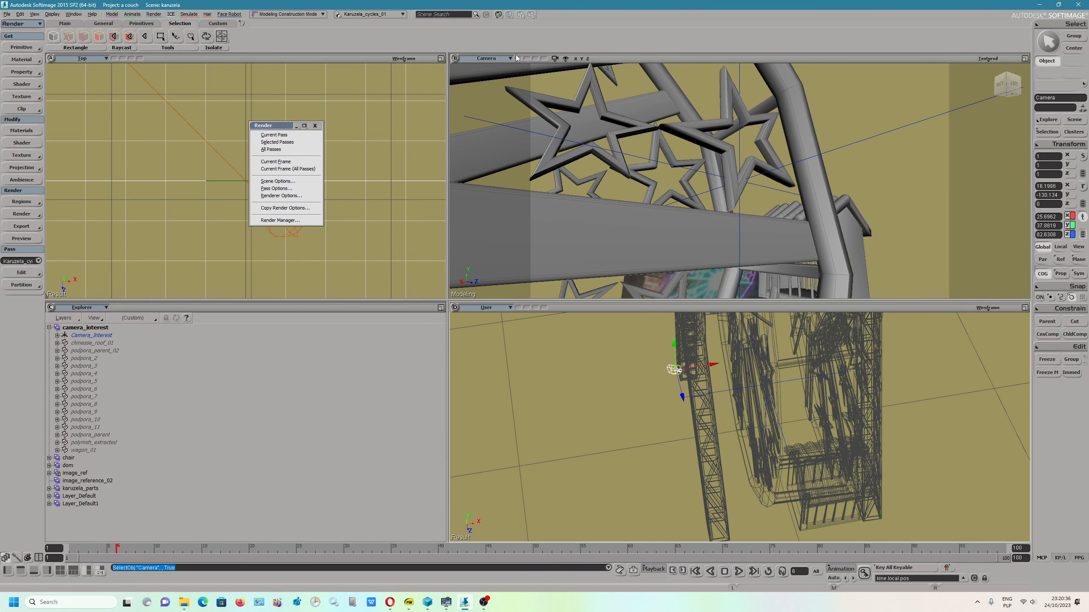
Step: Select the interest of the camera used in the Camera view
left_click(554, 58)
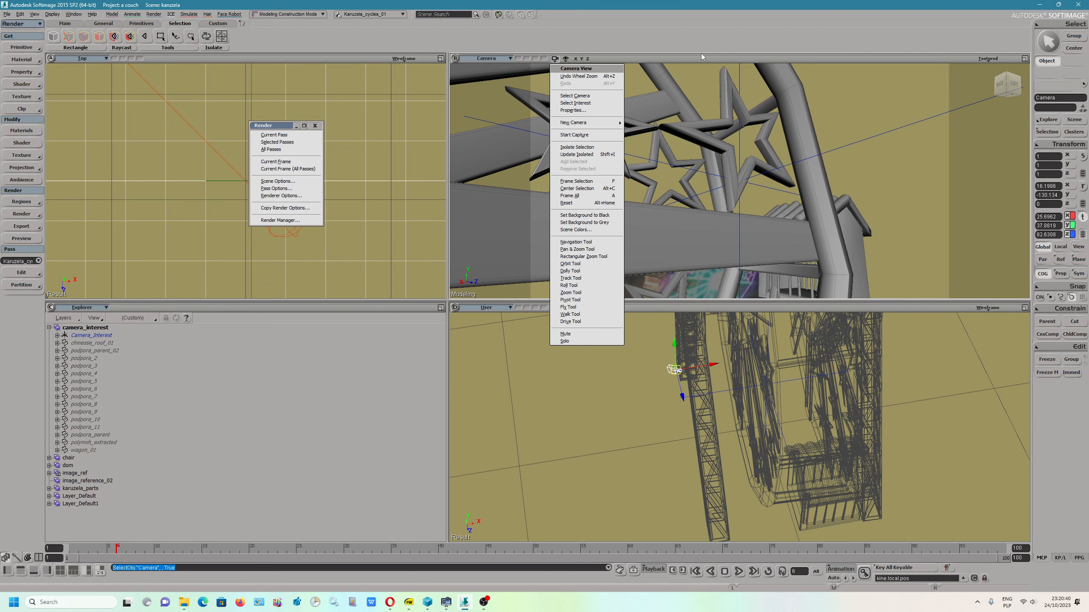
left_click(702, 54)
left_click(554, 59)
left_click(586, 104)
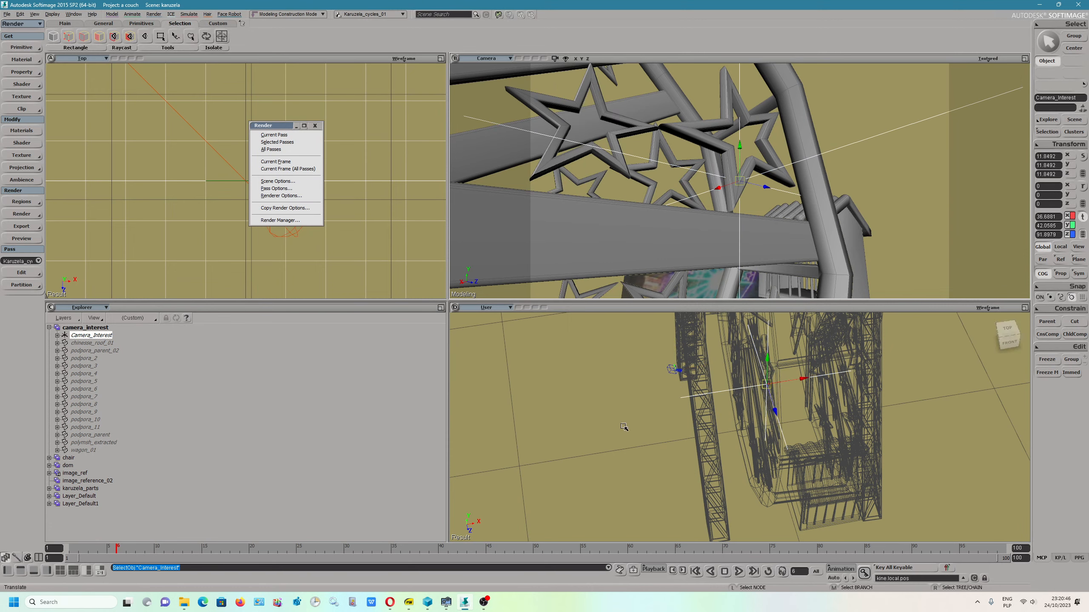
Step: Display the user view with OpenGL realtime shaders and enable Wireframe On Shaded
key("s")
mouse_move(624, 428)
right_mouse_down()
mouse_move(654, 422)
mouse_move(613, 418)
right_mouse_up()
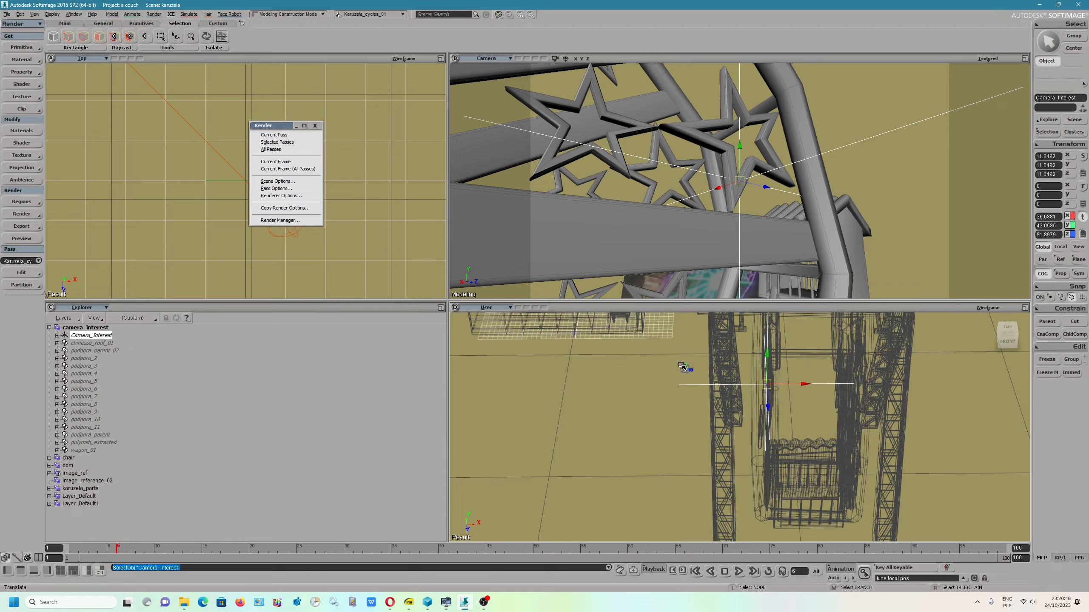
right_click_drag(681, 367, 656, 401)
key("s")
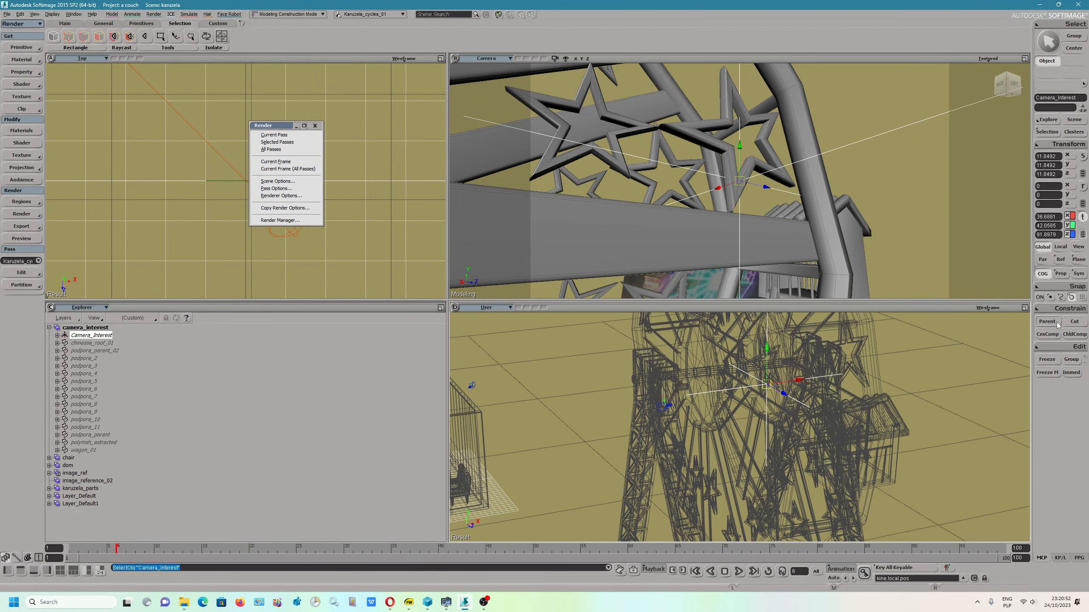
left_click(981, 360)
left_click(993, 309)
left_click(773, 400)
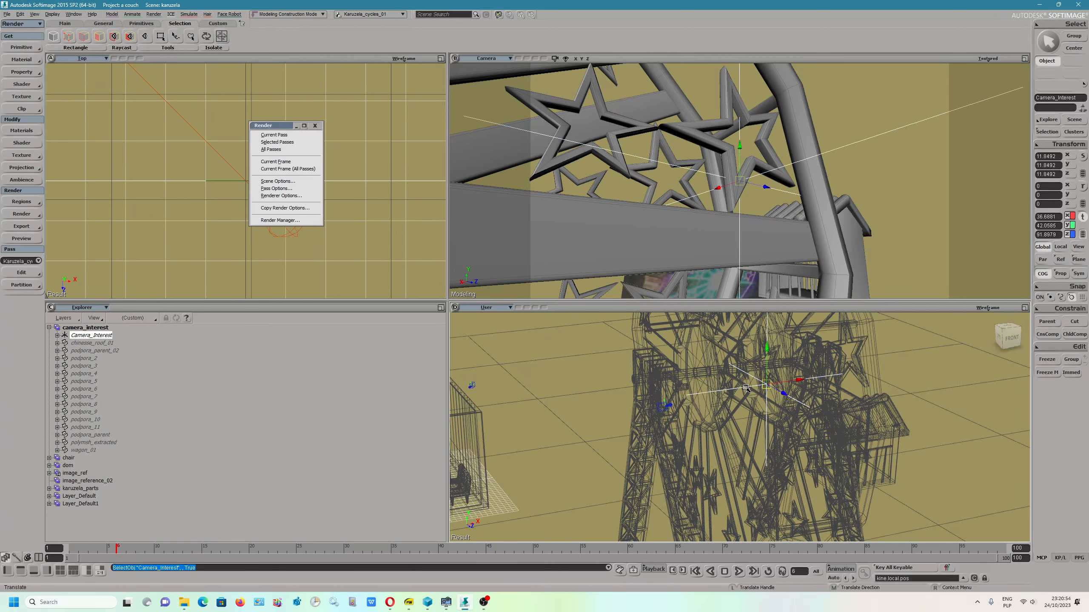
left_click(989, 308)
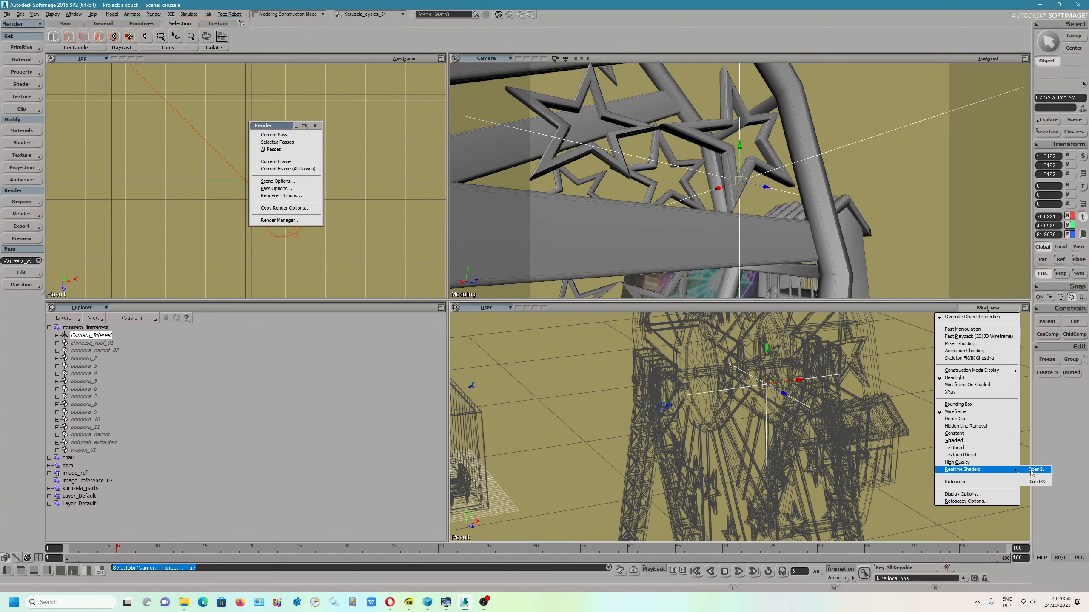
left_click(1035, 471)
left_click(987, 308)
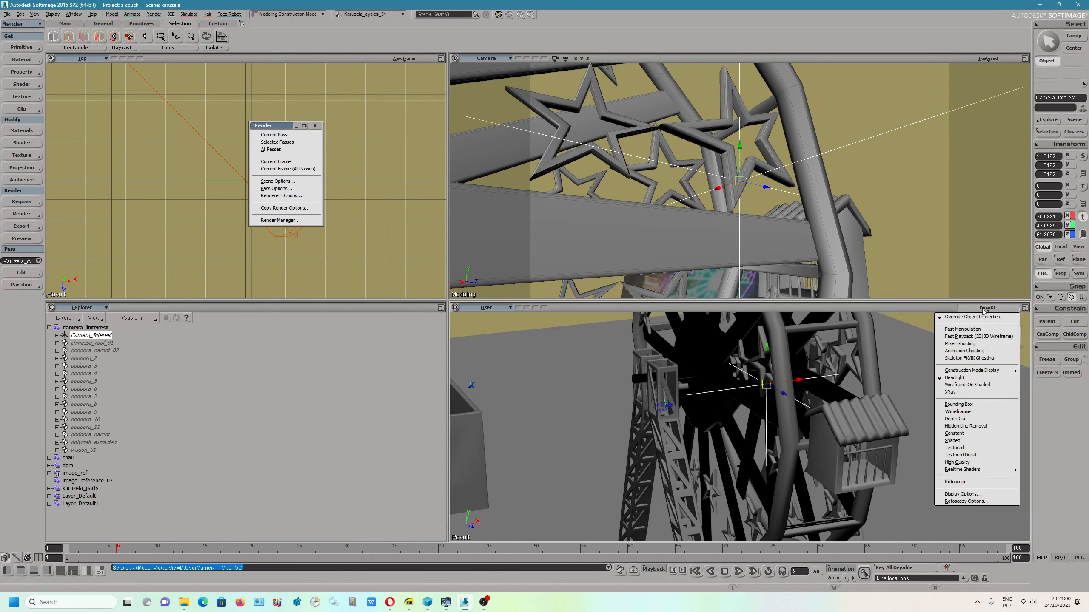
left_click(985, 385)
Step: Open the user view's display options and set the headlight elevation to 57.4
key("s")
mouse_move(736, 396)
left_mouse_down()
mouse_move(720, 418)
mouse_move(771, 408)
left_mouse_up()
left_click(994, 309)
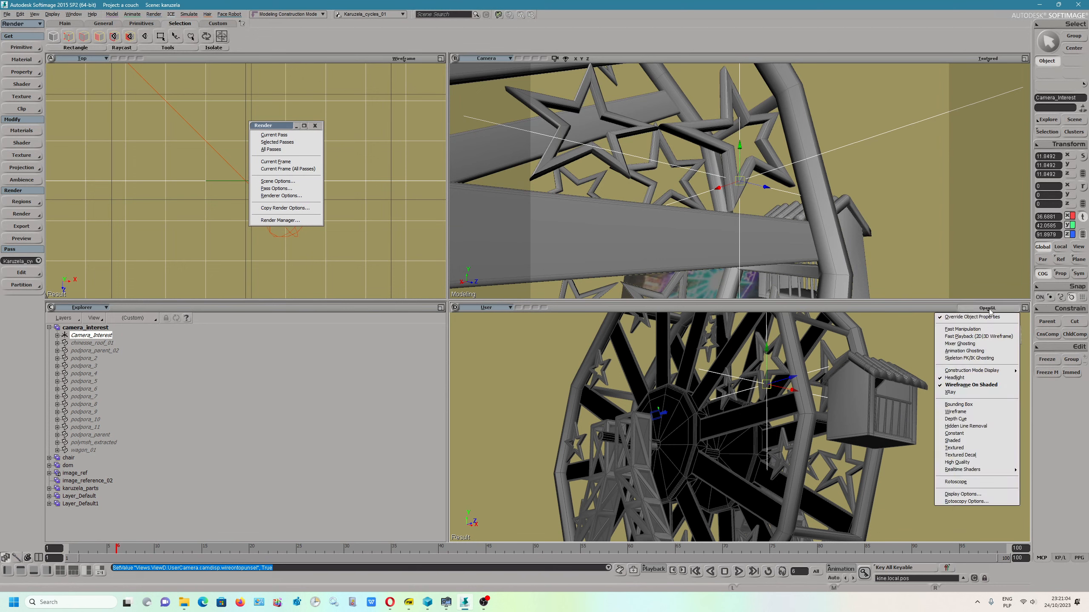
left_click(963, 494)
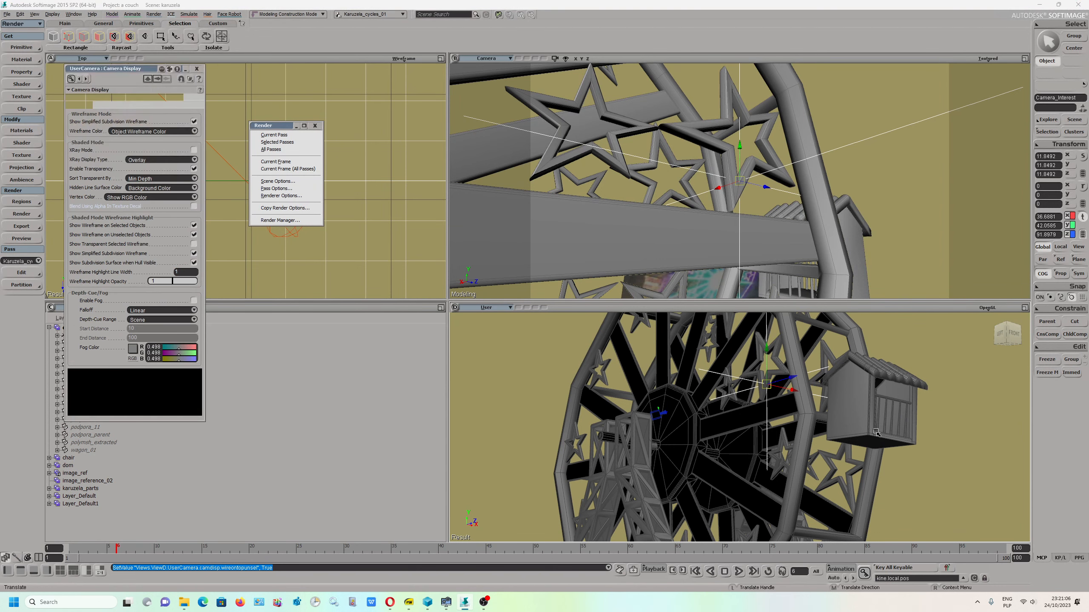
mouse_move(179, 391)
left_mouse_down()
mouse_move(199, 391)
mouse_move(155, 399)
mouse_move(196, 399)
mouse_move(188, 407)
left_mouse_up()
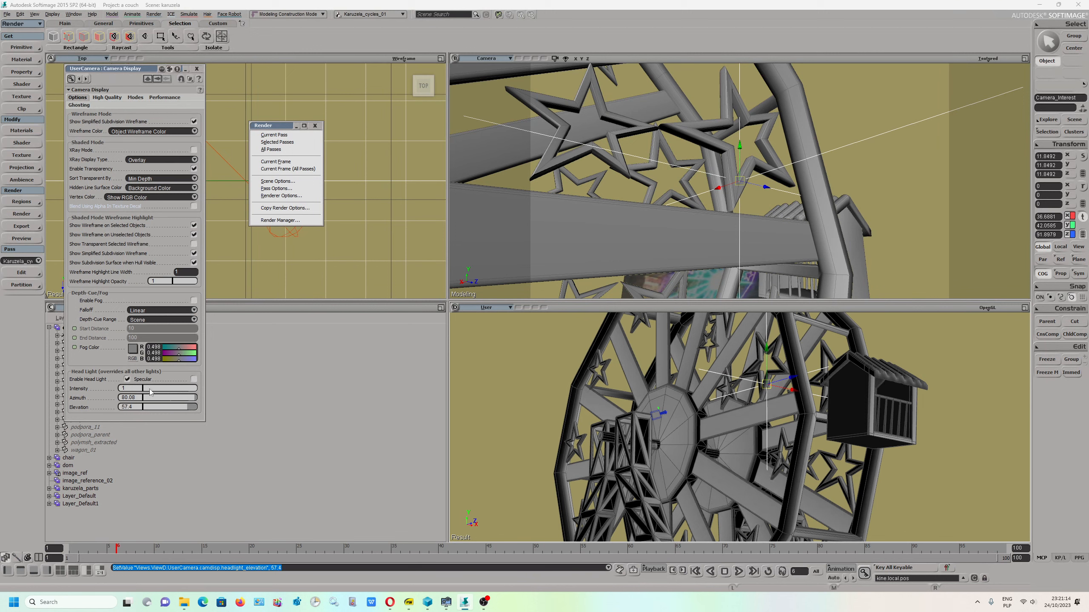
Step: Set the user view's headlight intensity to 1.35 and its azimuth to about 46
left_click(123, 388)
type("2")
key("Return")
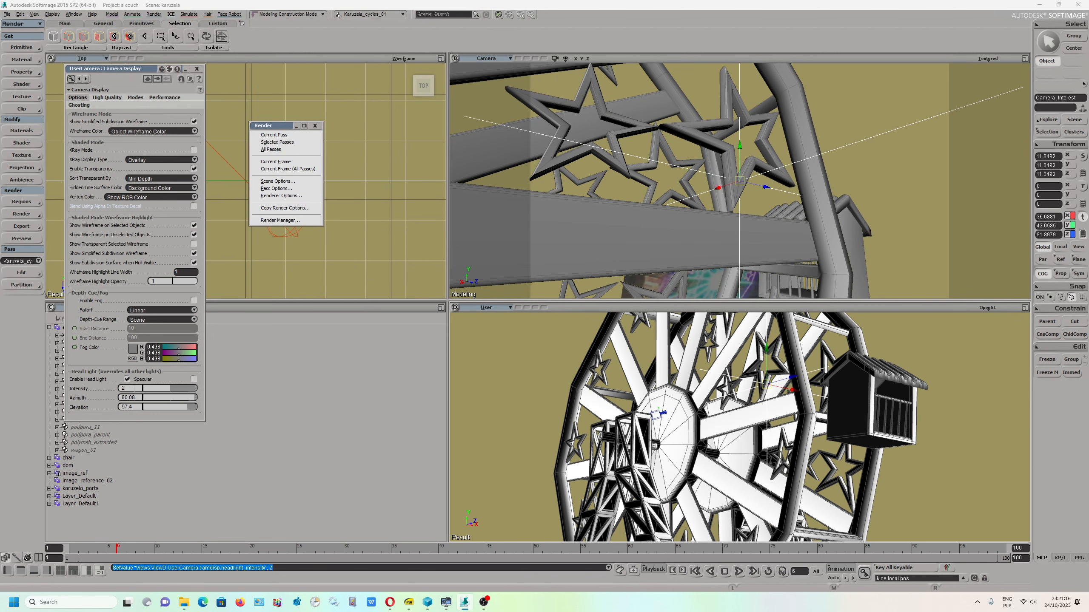
left_click_drag(170, 389, 162, 386)
left_click_drag(655, 449, 637, 479, "alt")
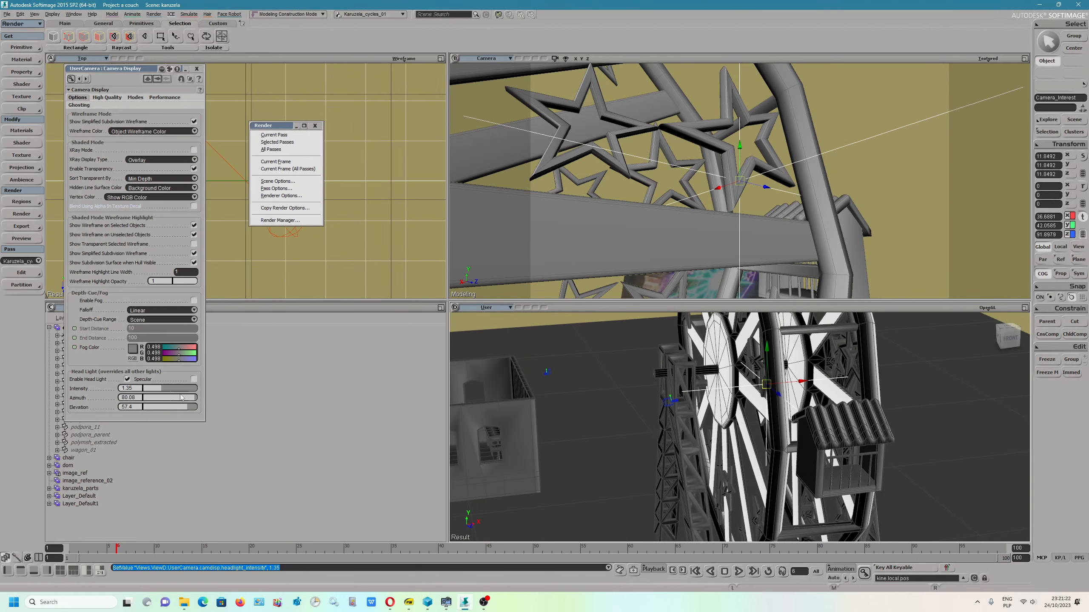
mouse_move(191, 400)
left_mouse_down()
mouse_move(174, 399)
mouse_move(184, 399)
left_mouse_up()
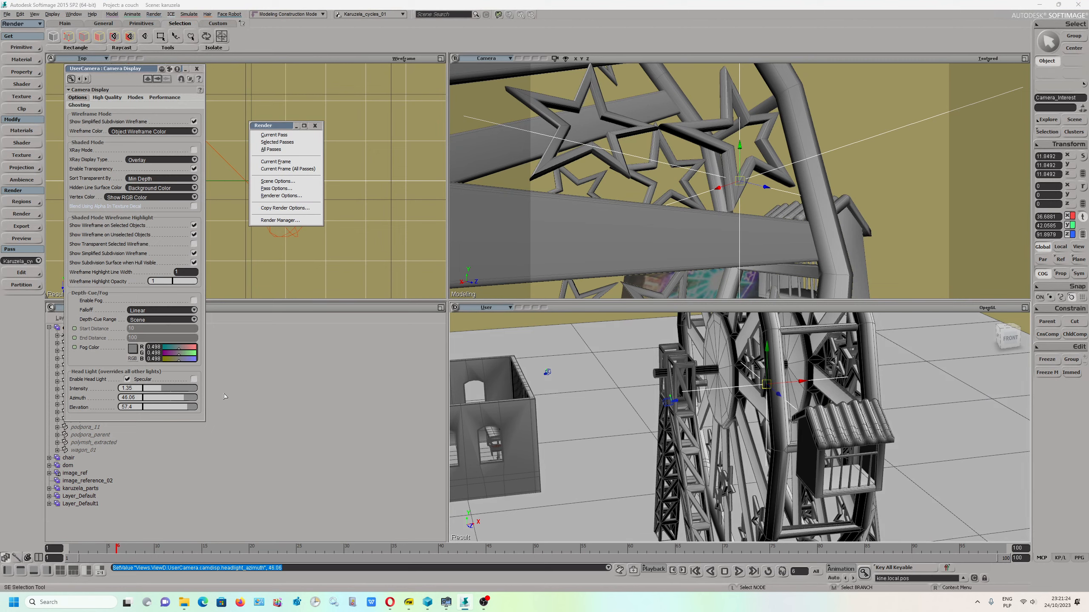
Step: Move the camera interest to about X 36.14 and Z 91.39 to adjust the aim on the stars
left_click_drag(607, 419, 664, 429, "alt")
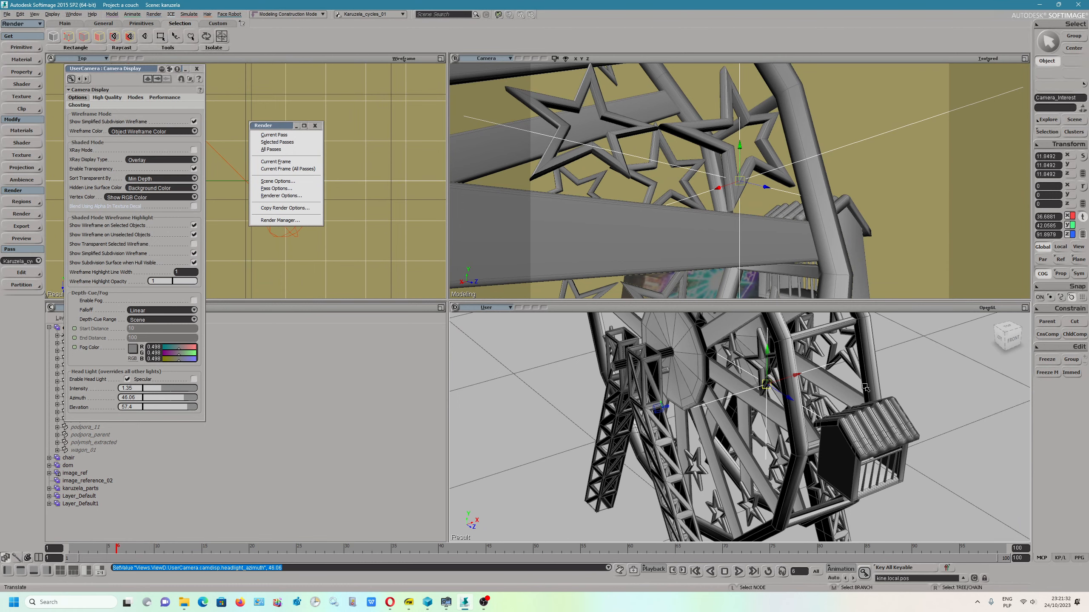
left_click_drag(718, 453, 746, 466, "alt")
scroll(735, 444, "up", 3)
left_click_drag(800, 359, 770, 373)
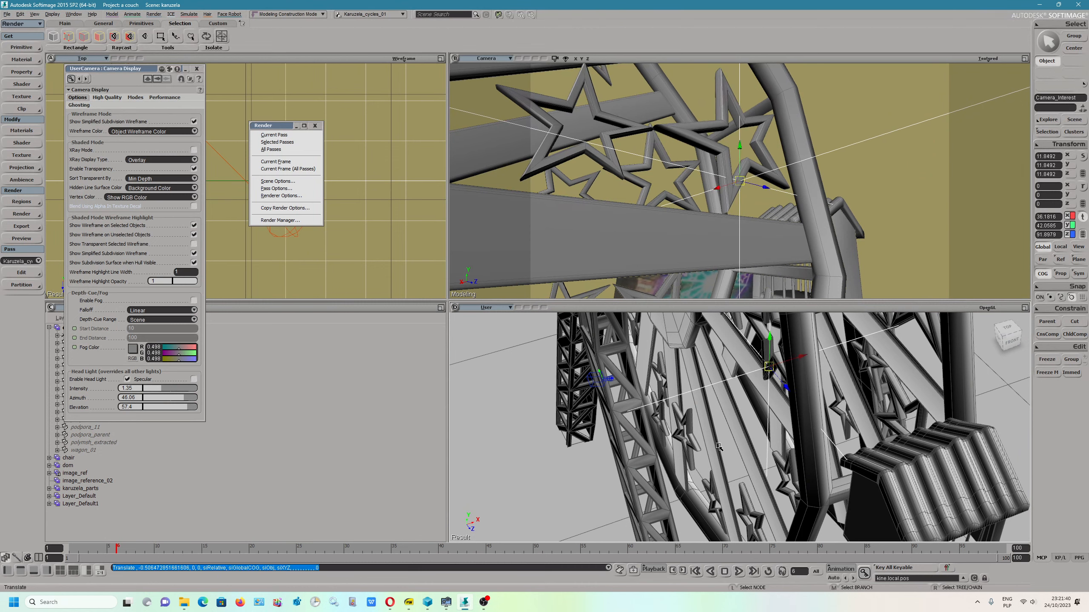
left_click_drag(725, 432, 724, 373, "alt")
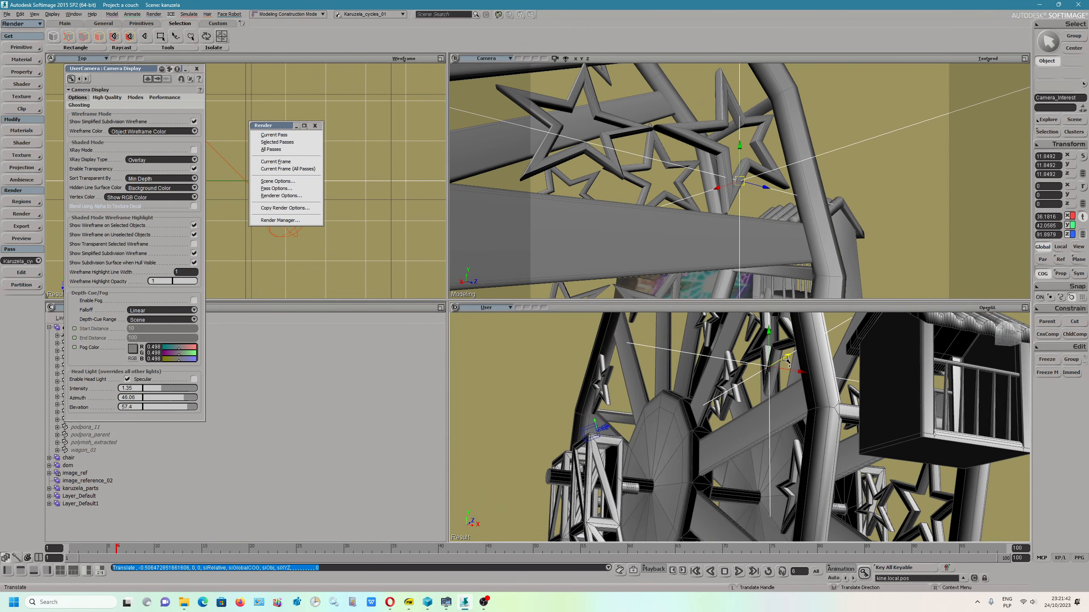
left_click_drag(787, 362, 783, 365)
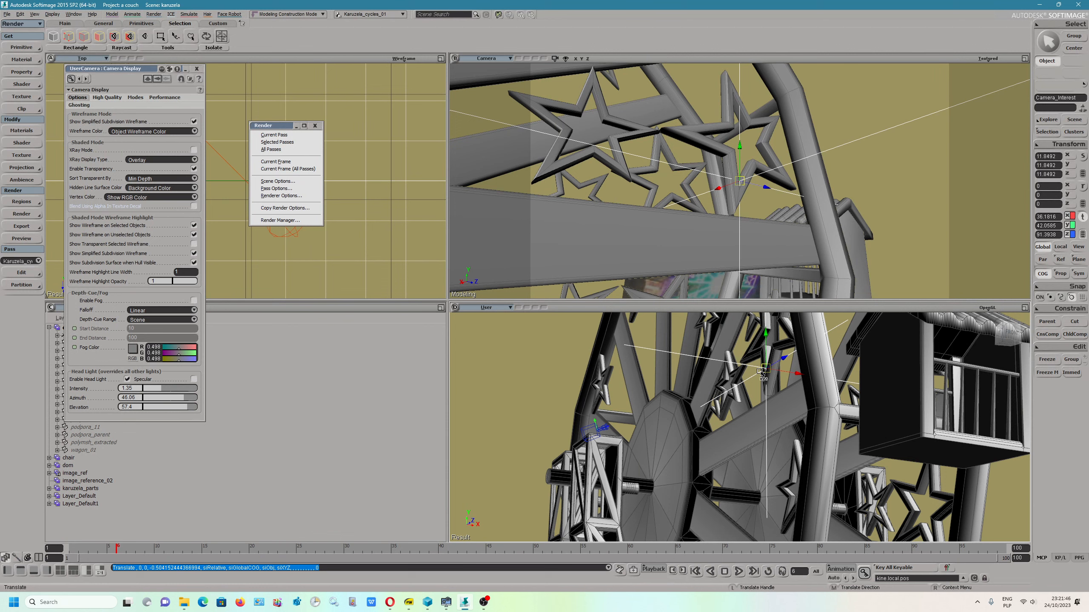
left_click_drag(778, 371, 787, 373)
Step: Select the camera beside the wheel's support tower and close the display options
left_click_drag(715, 435, 728, 461, "alt")
left_click(596, 415)
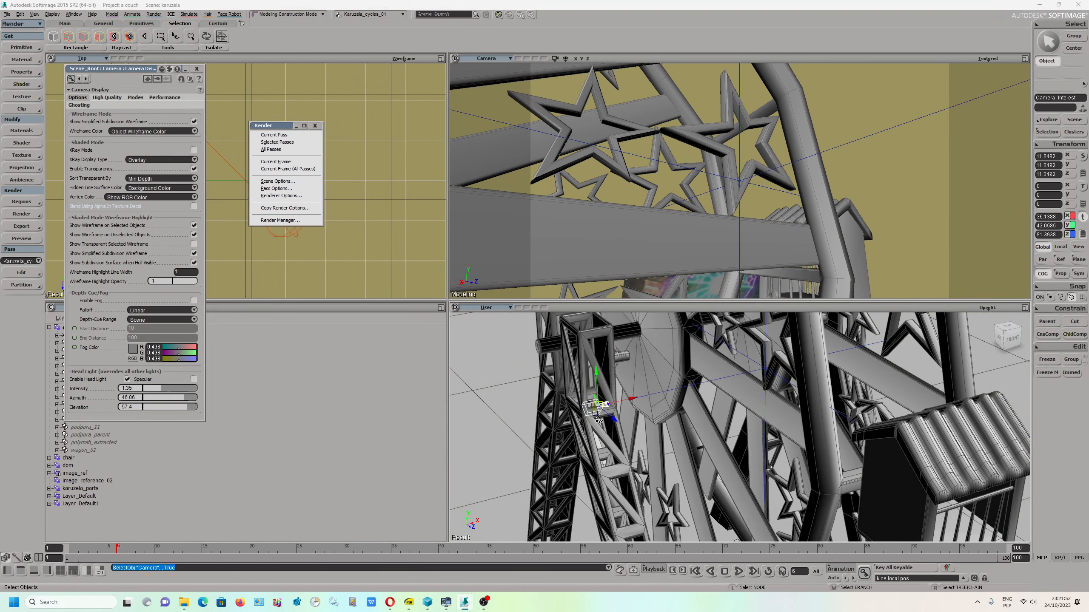
left_click(197, 69)
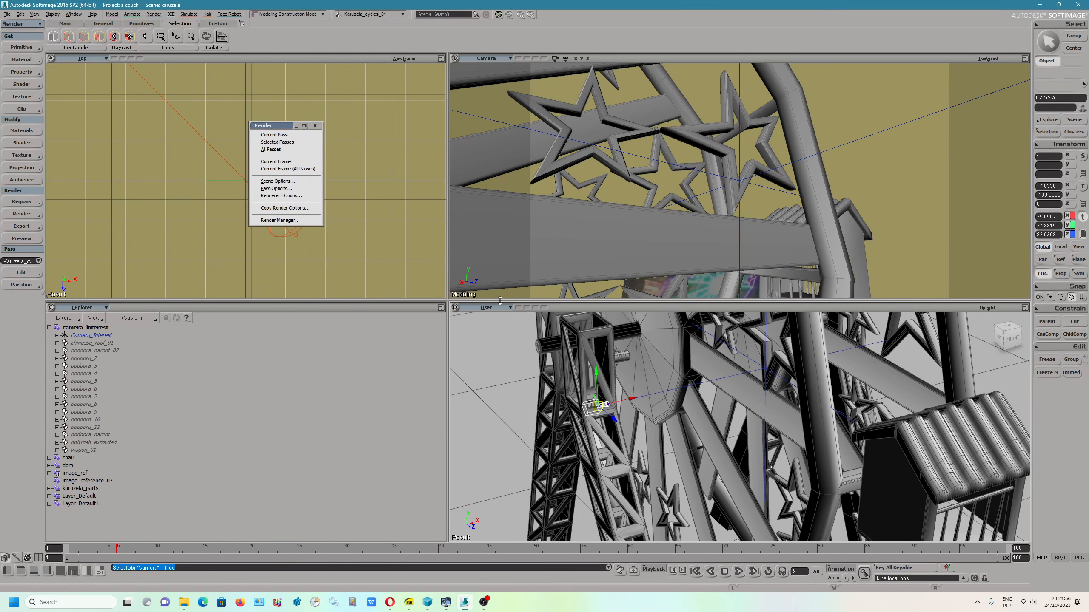
left_click(490, 60)
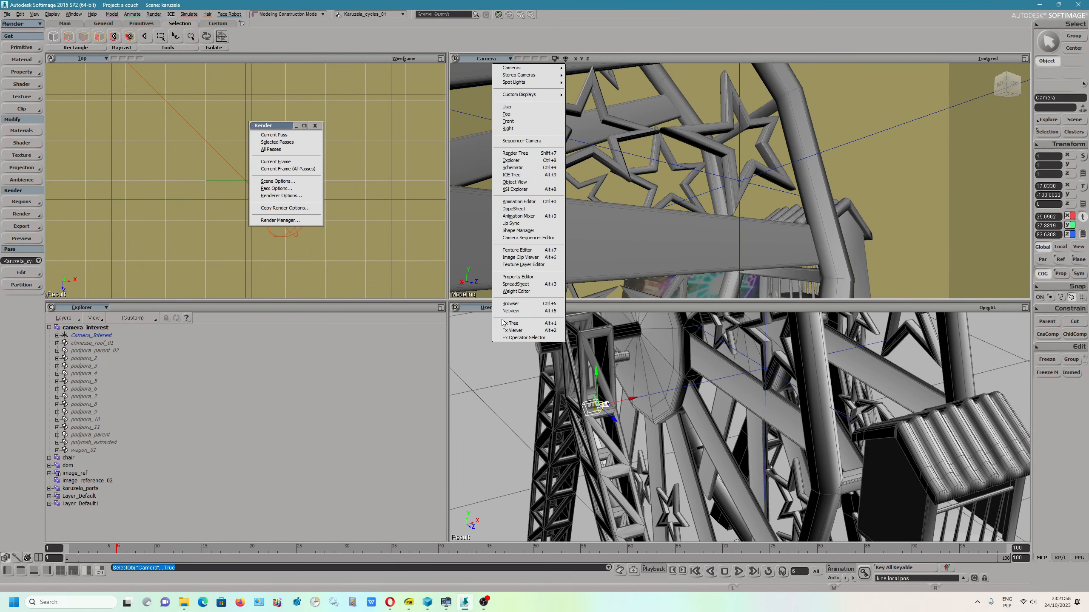
left_click(473, 309)
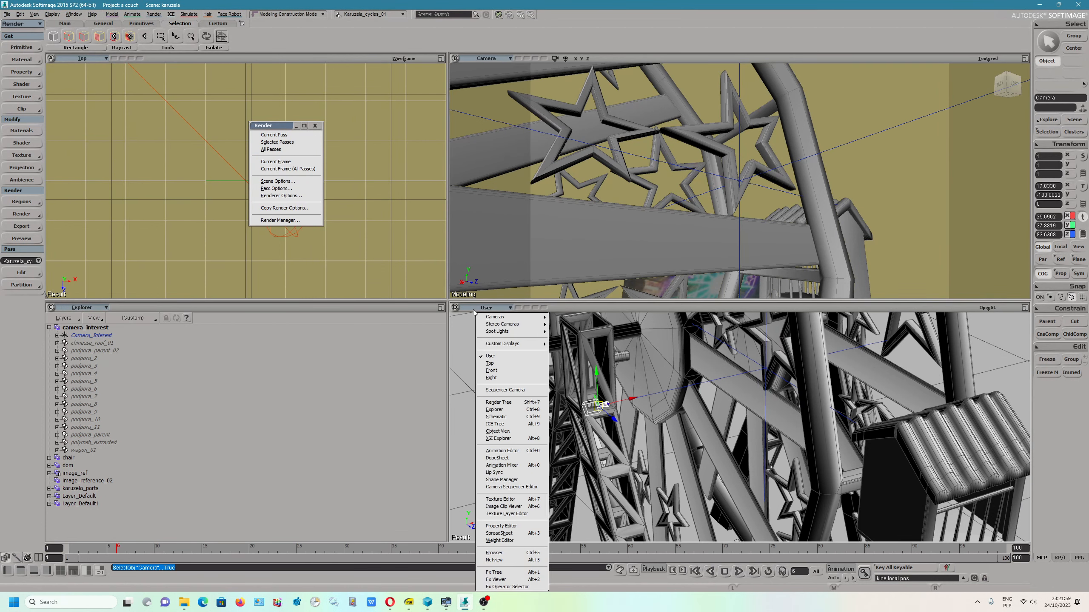
left_click(761, 175)
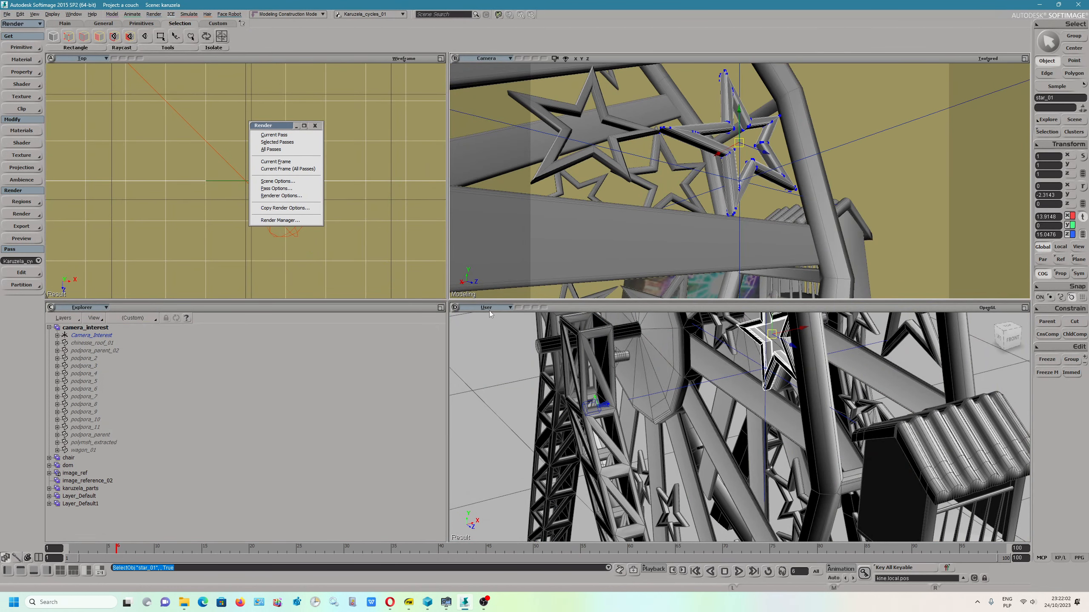
left_click(489, 310)
left_click(595, 400)
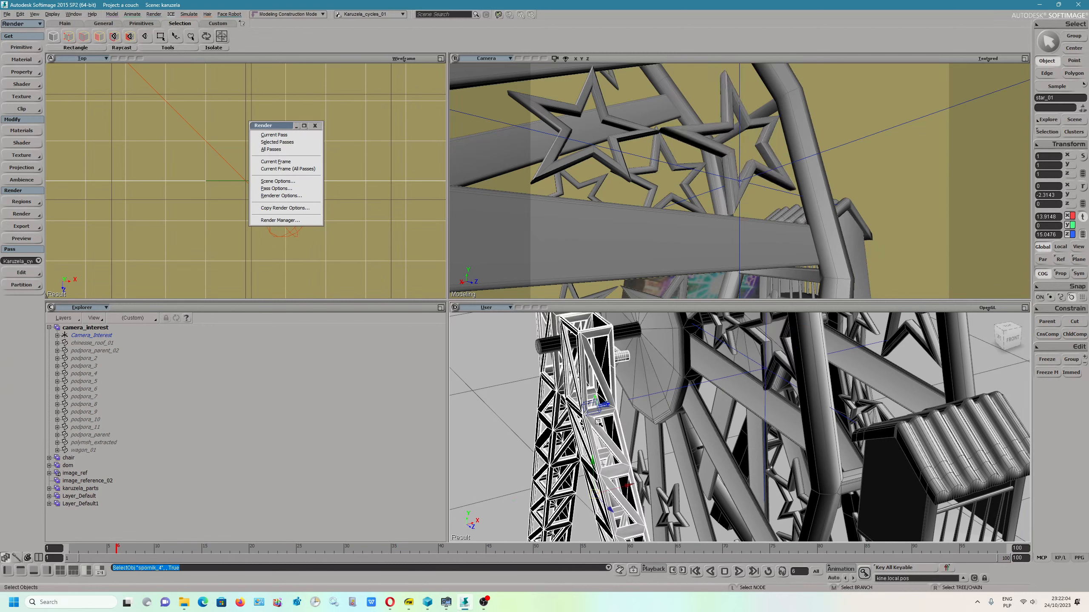
left_click(593, 413)
Step: Add a Cycles camera property to the selected camera and set its depth-of-field aperture size to 1
mouse_move(514, 459)
left_mouse_down("alt")
mouse_move(521, 439)
mouse_move(495, 450)
mouse_move(502, 476)
left_mouse_up("alt")
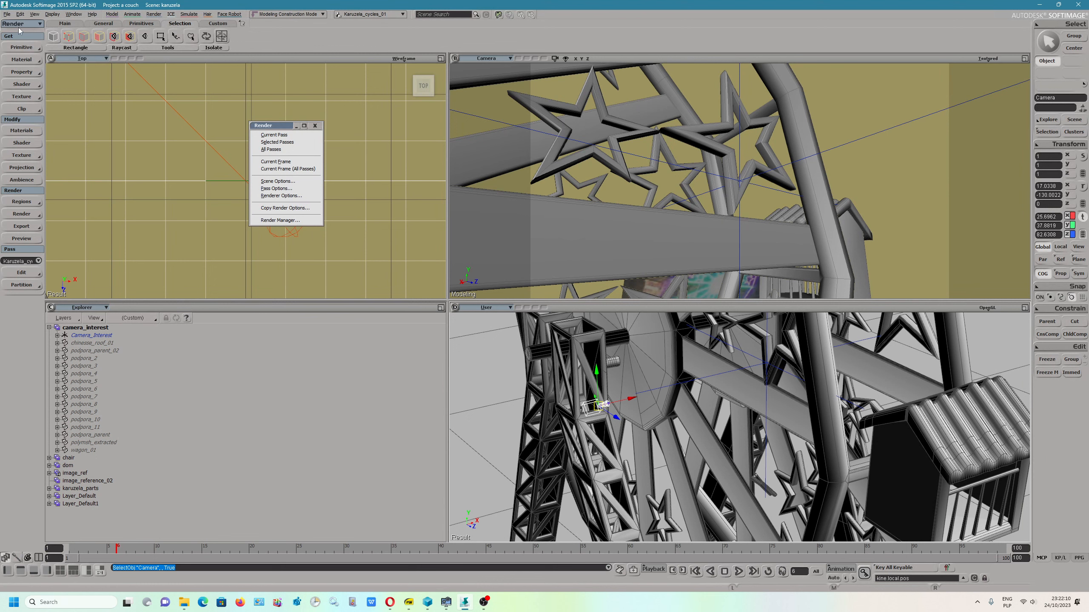
left_click(31, 73)
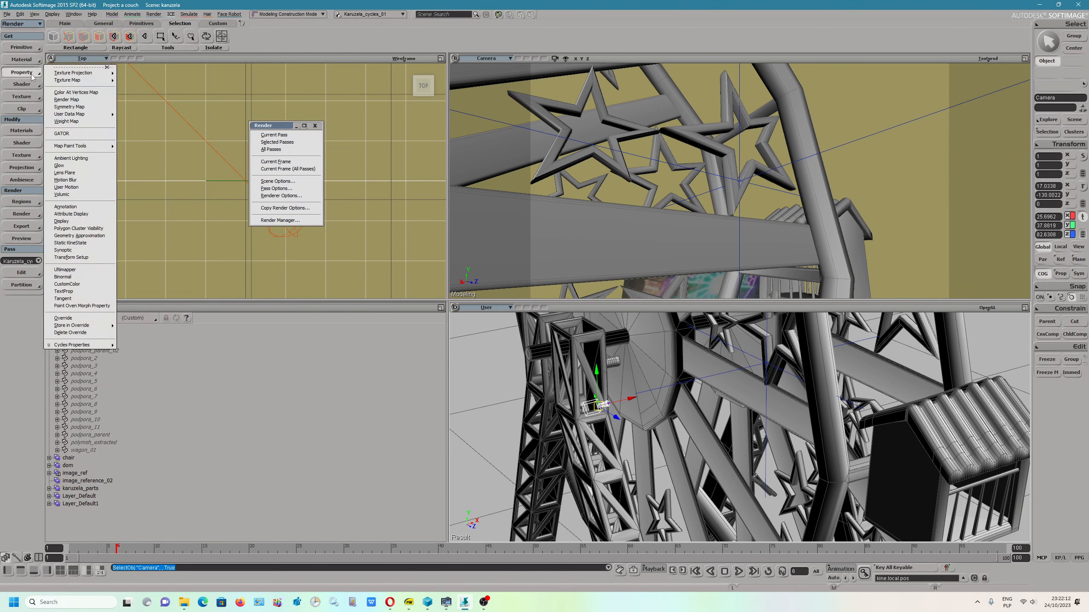
mouse_move(72, 346)
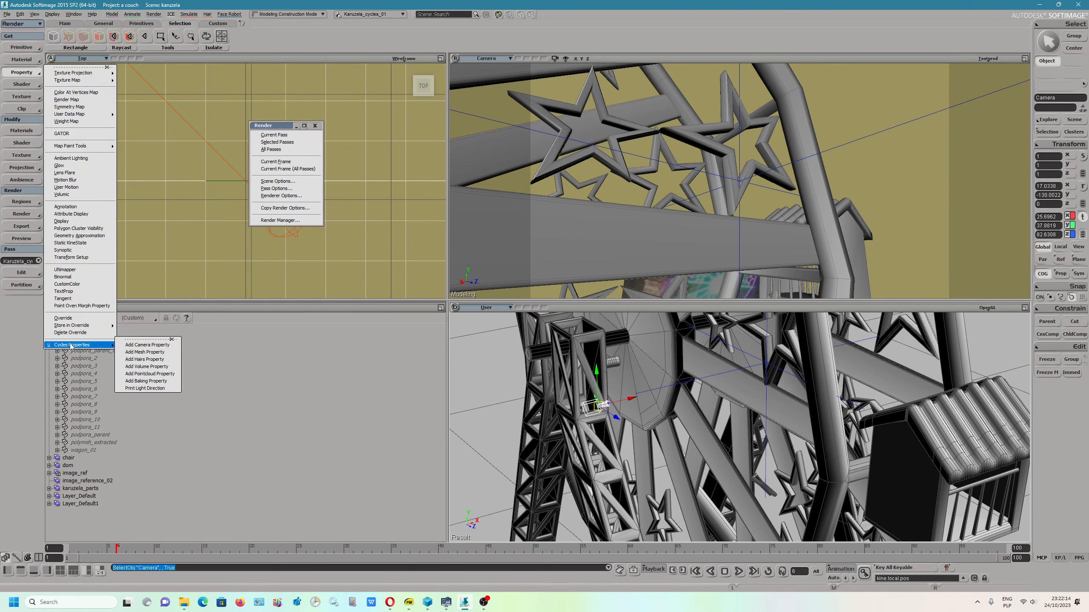
left_click(136, 346)
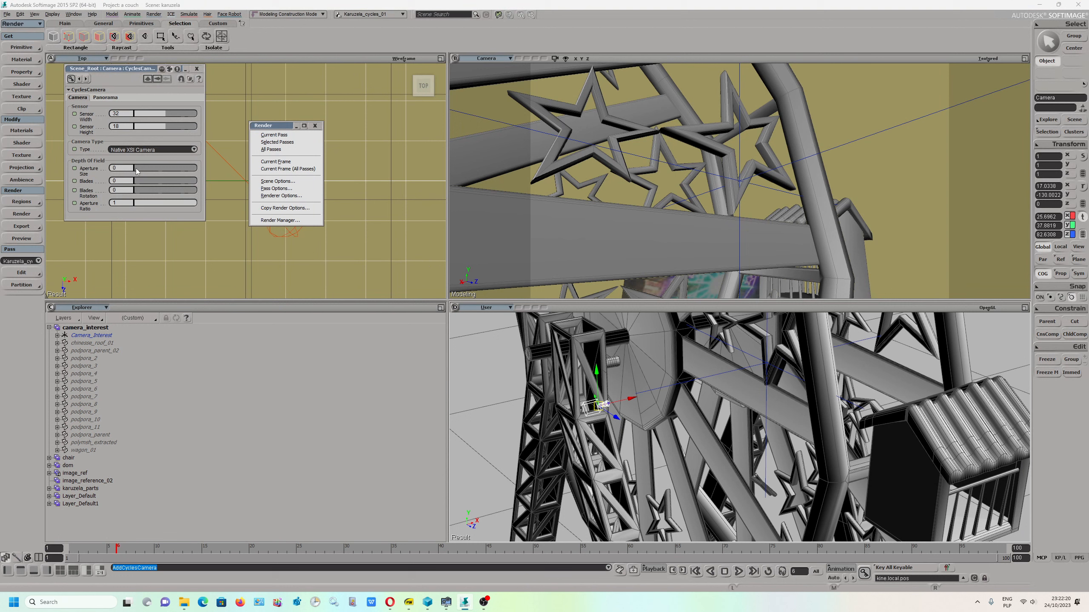
left_click_drag(136, 168, 197, 168)
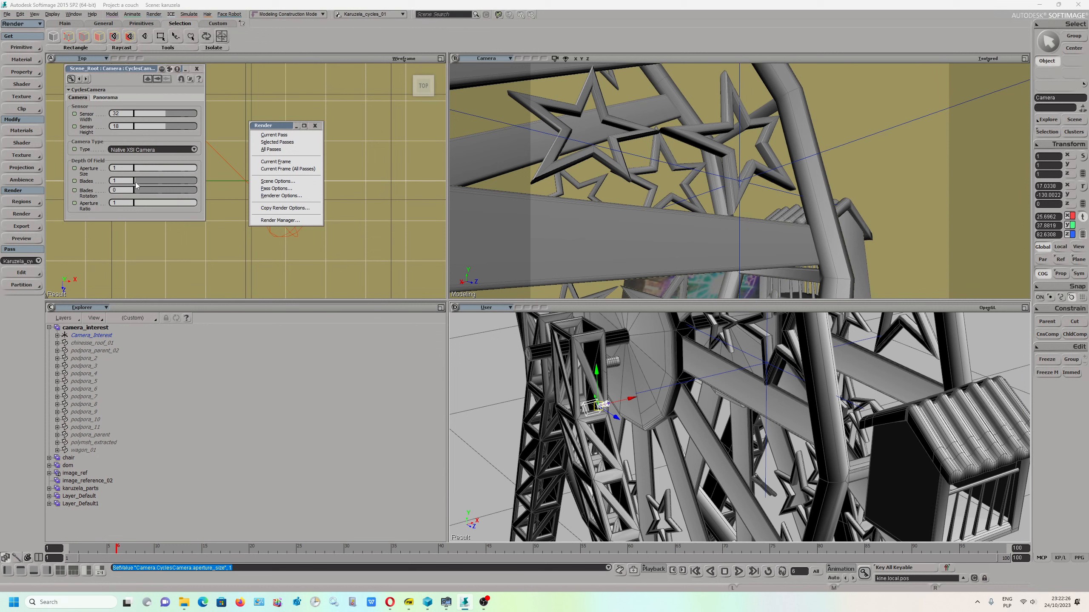
Step: Set the Cycles camera's depth-of-field blades to 5 and the aperture ratio to 0.449
left_click_drag(137, 182, 139, 182)
left_click_drag(188, 206, 184, 204)
left_click_drag(162, 204, 163, 204)
scroll(670, 139, "down", 2)
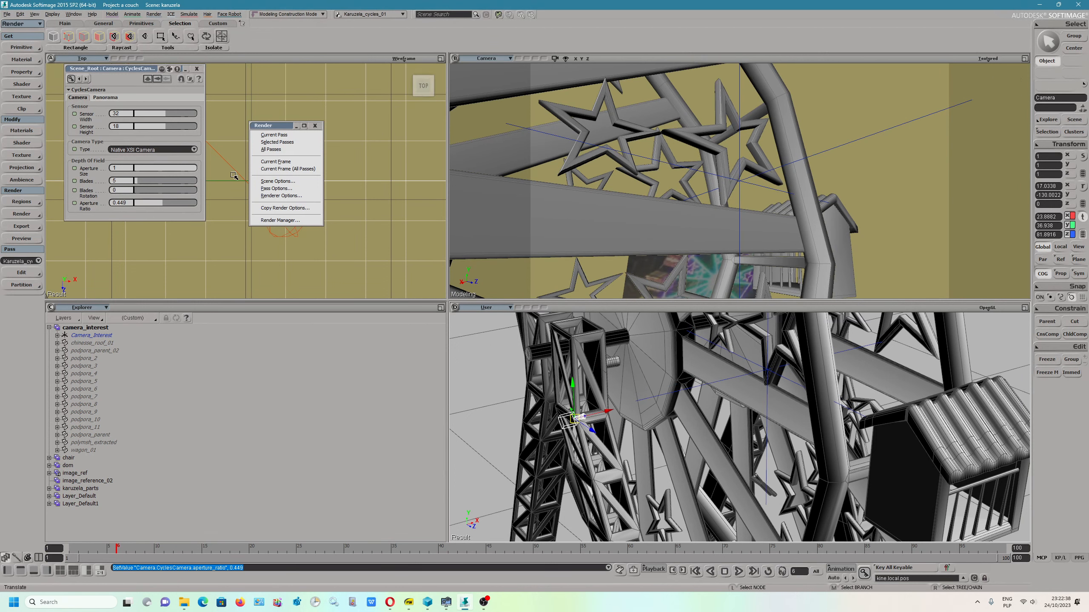
Step: Preview the depth of field with a render region around the large star in the camera view, and close the region
left_click(26, 202)
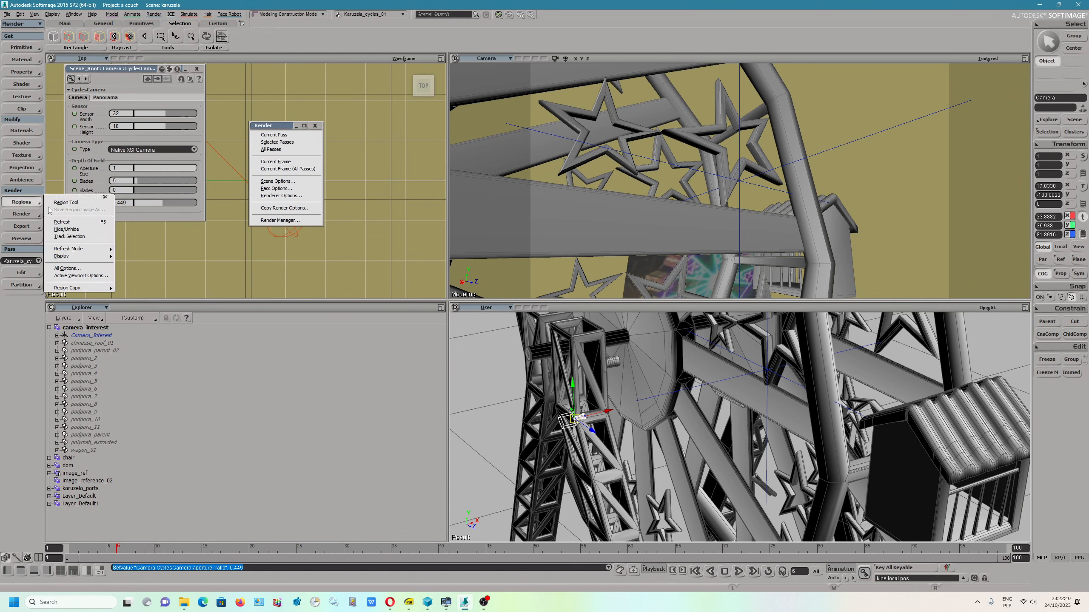
left_click(67, 197)
left_click(67, 198)
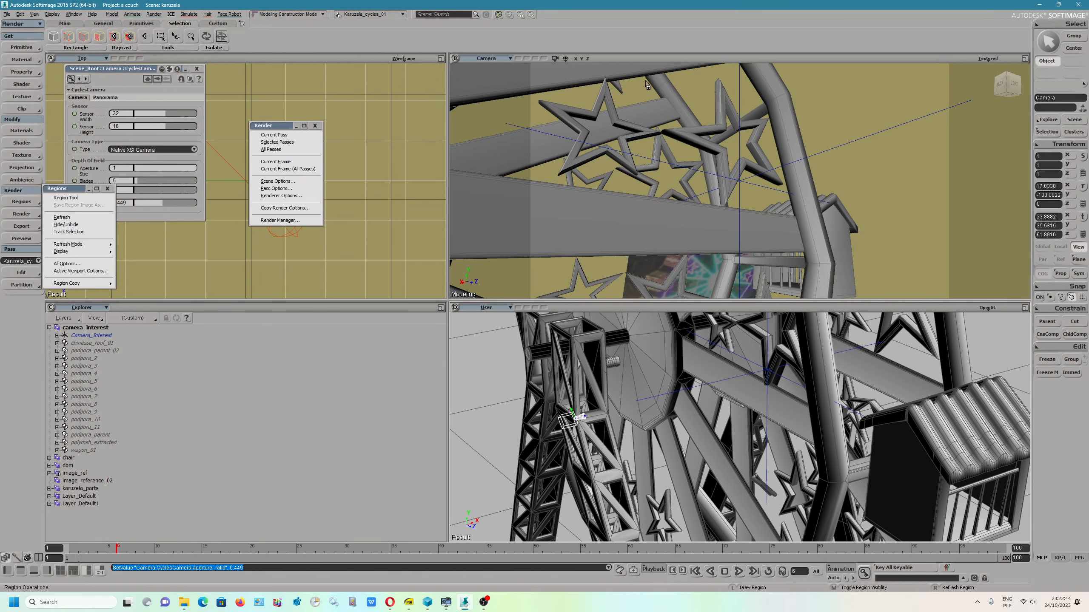
left_click_drag(643, 75, 865, 271)
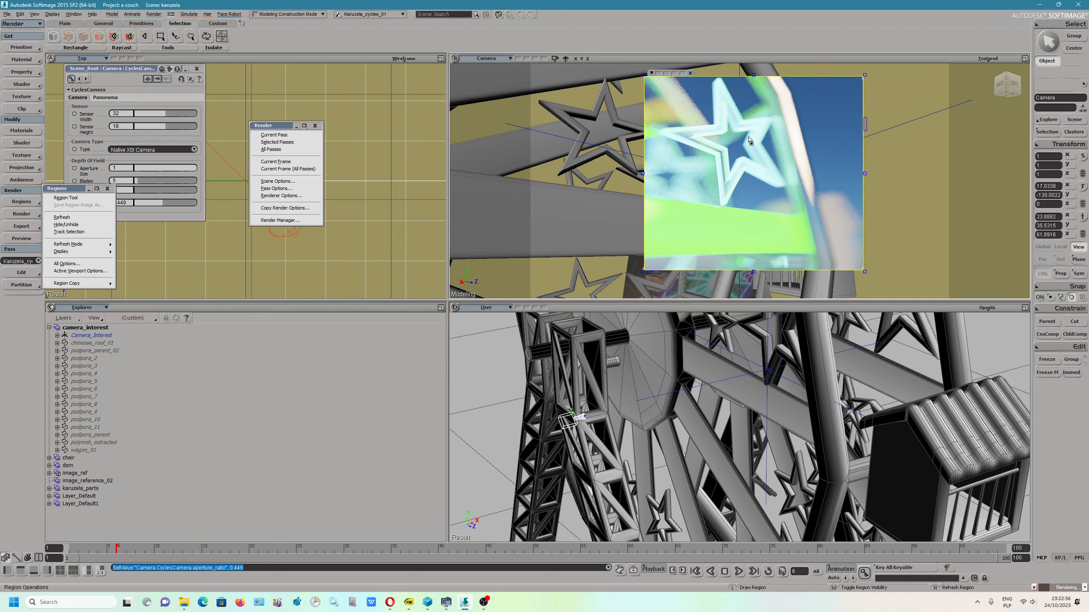
left_click(690, 73)
Step: Select star_01, return to the Cycles camera property and set its depth-of-field aperture ratio to 1
left_click(717, 159)
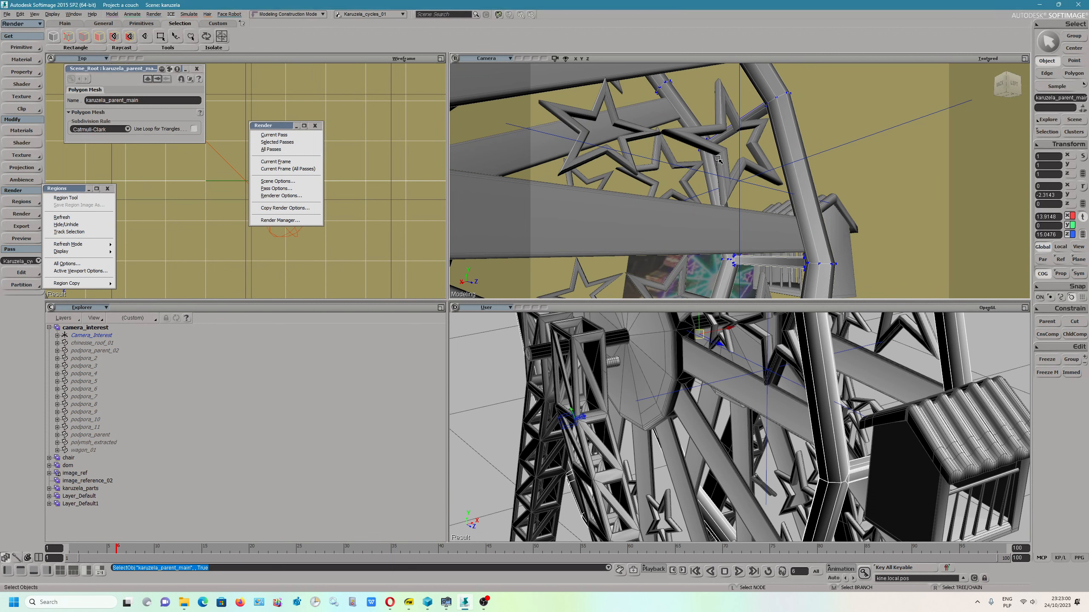
left_click(718, 160)
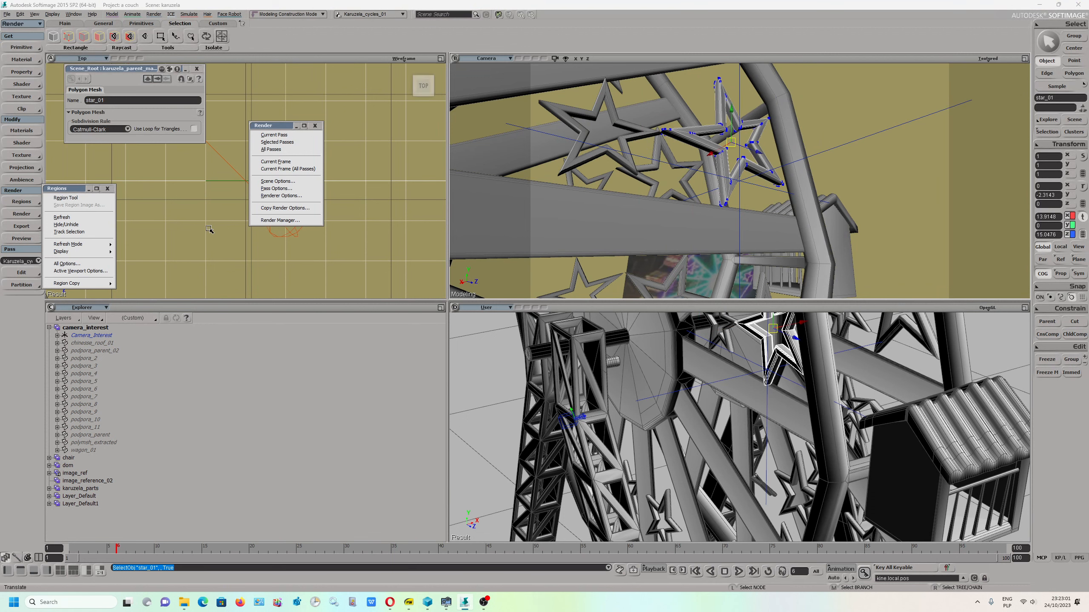
left_click(158, 79)
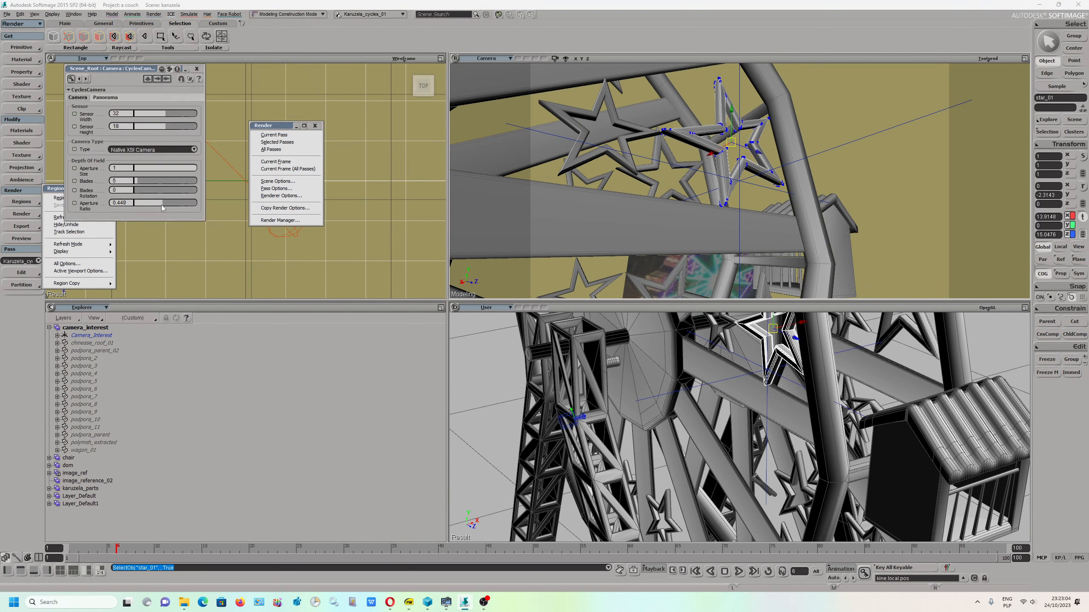
left_click_drag(162, 208, 198, 206)
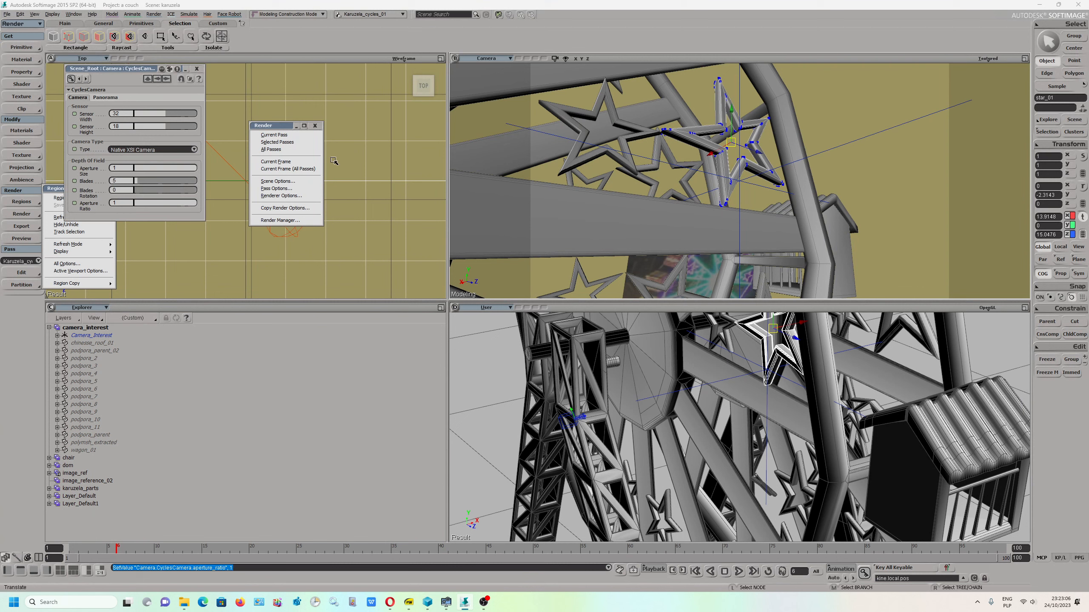
Step: Move the camera property window aside, preview star_01 in a render region of the camera view and close it
left_click_drag(122, 70, 190, 153)
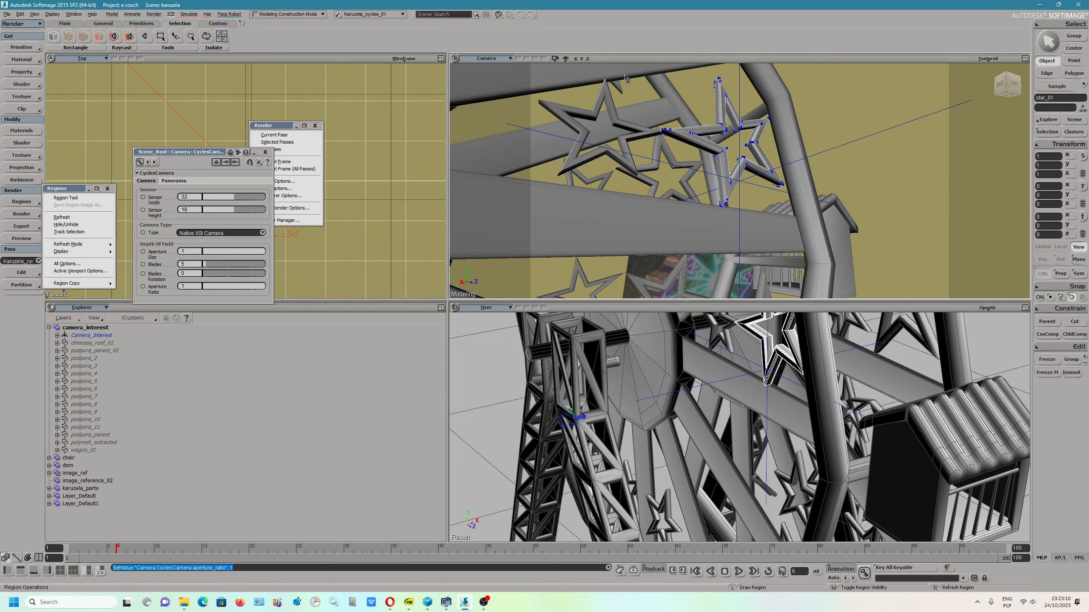
mouse_move(629, 71)
left_mouse_down()
mouse_move(784, 225)
mouse_move(862, 266)
left_mouse_up()
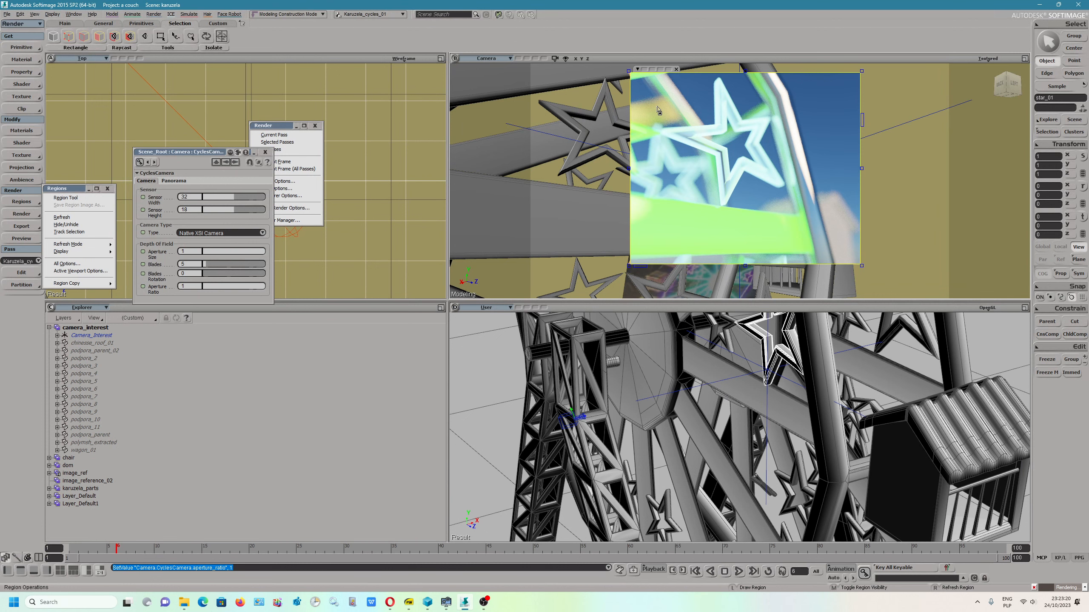
left_click(677, 70)
Step: Set the Cycles camera's aperture size to 0.367 and render a wider region around the stars
left_click_drag(254, 251, 241, 253)
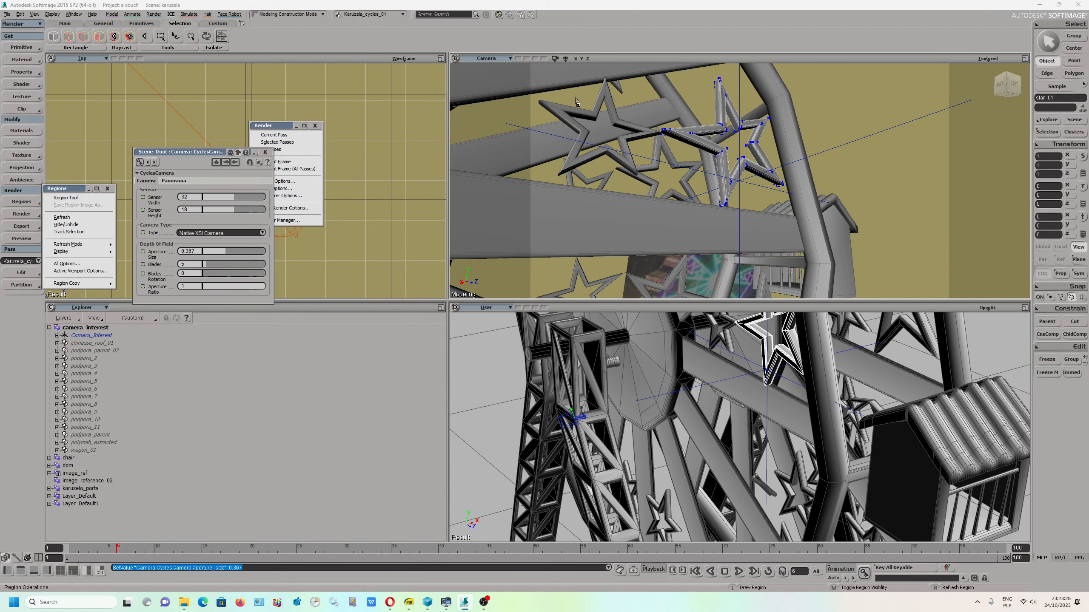
key("q")
left_click_drag(579, 82, 895, 272)
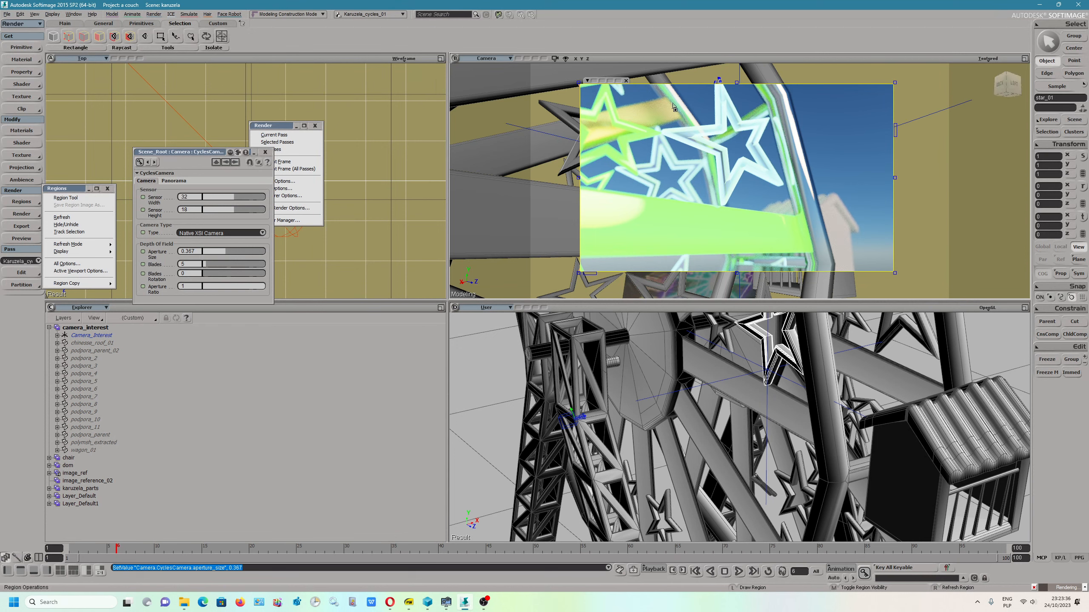
left_click(625, 80)
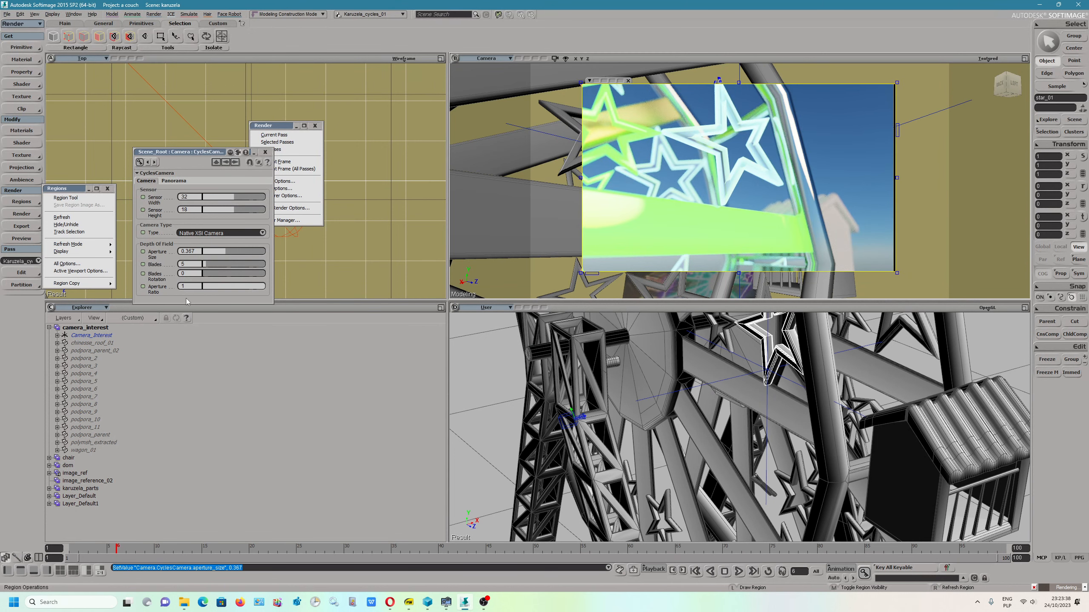
left_click(484, 602)
left_click_drag(370, 163, 900, 181)
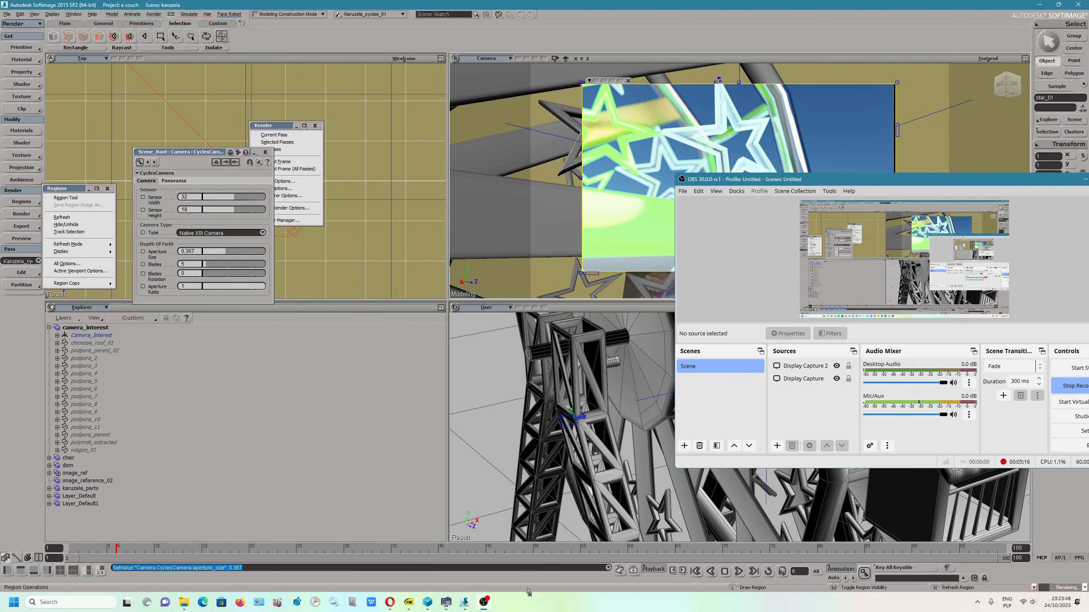
left_click_drag(995, 188, 804, 187)
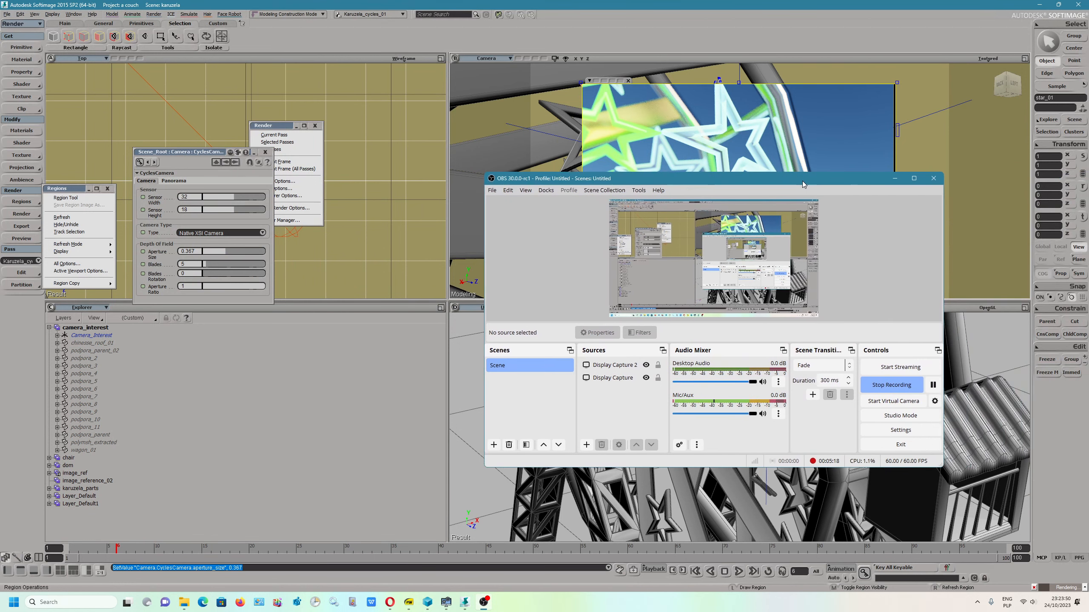
left_click(934, 386)
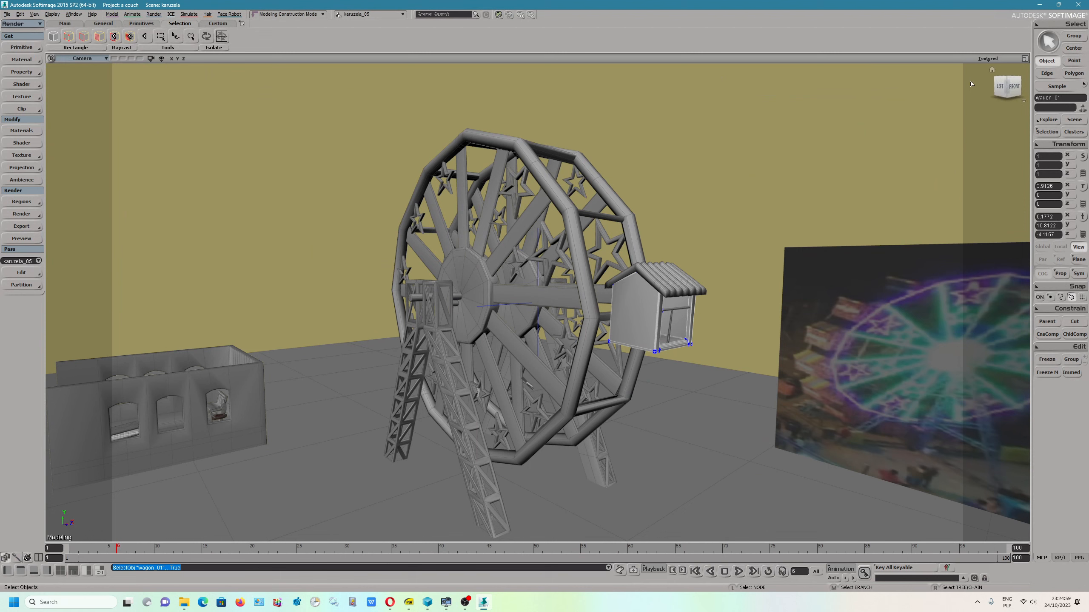
Step: Restore the camera view to the four-view layout and change the Right view to the User view
left_click(1025, 59)
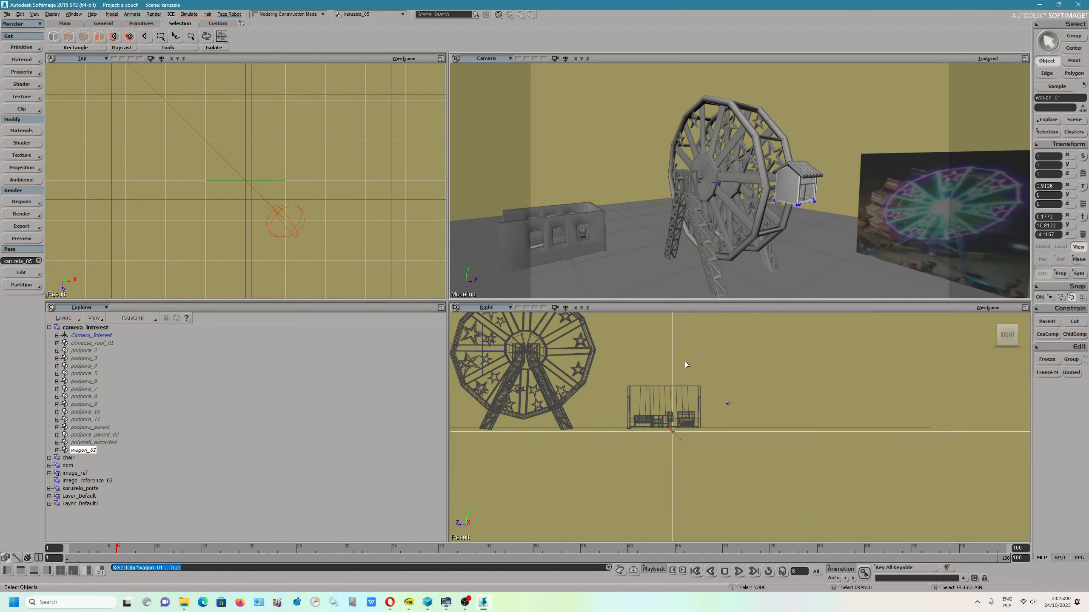
left_click(487, 308)
mouse_move(514, 317)
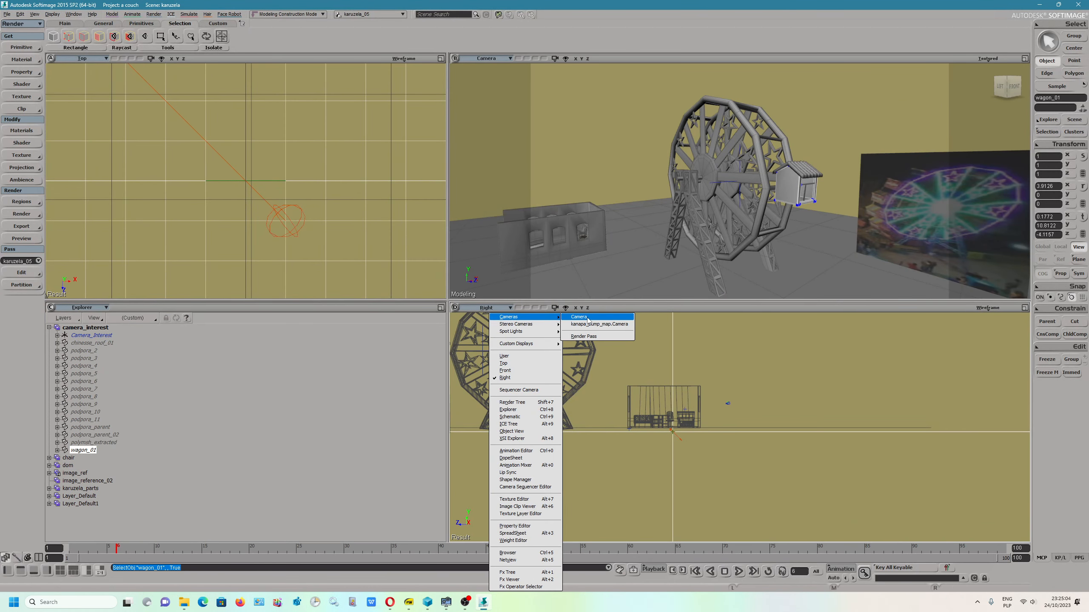
left_click(509, 356)
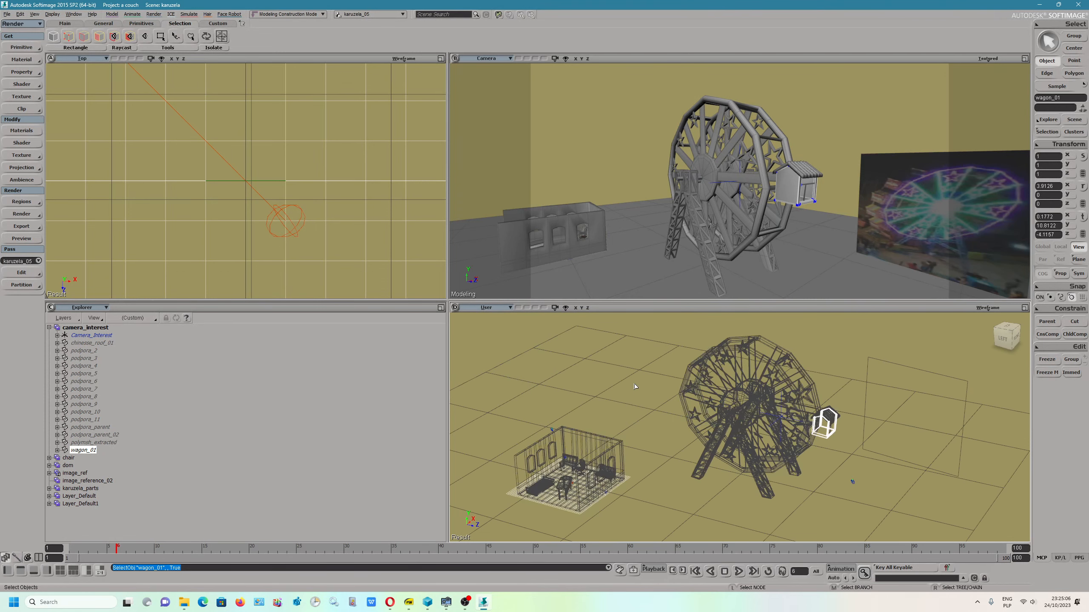
Step: Select the camera in the user view and set that view to shaded display with wireframe on shaded
left_click(852, 484)
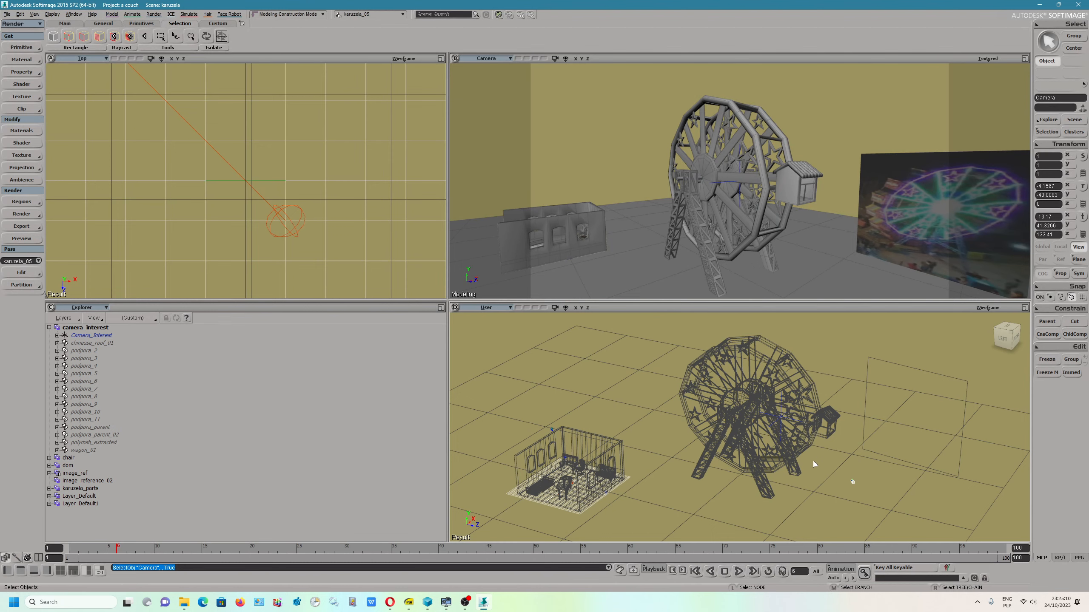
right_click_drag(816, 464, 794, 450)
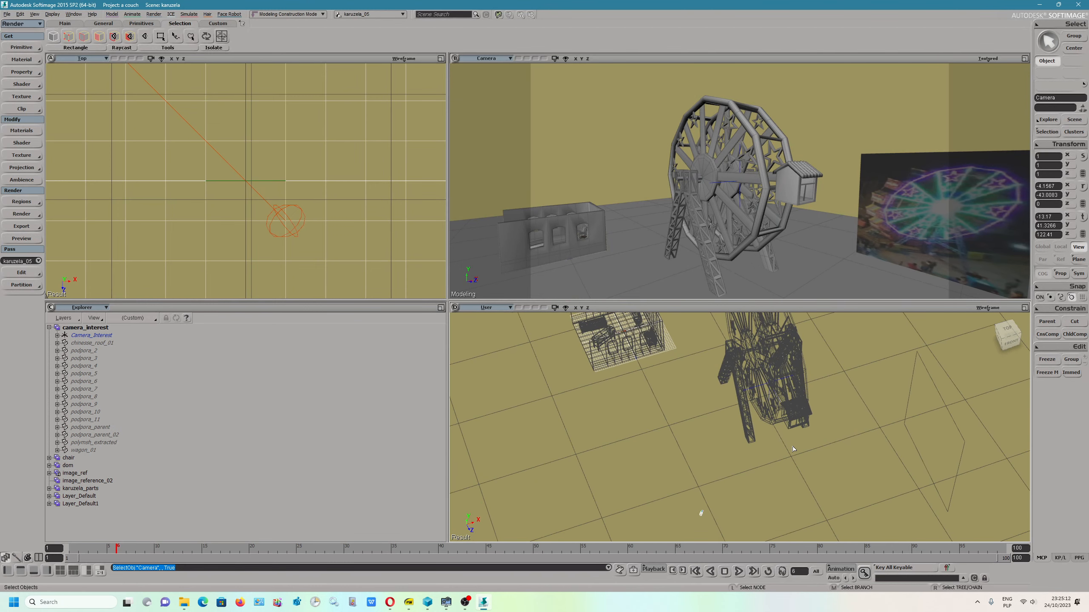
left_click(987, 308)
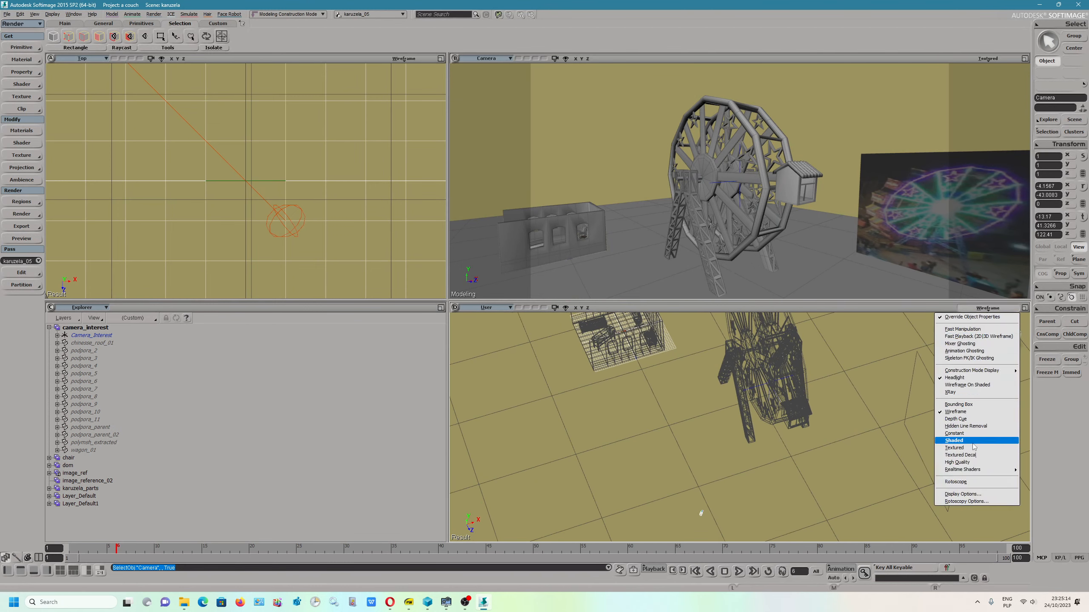
left_click(973, 442)
left_click(987, 308)
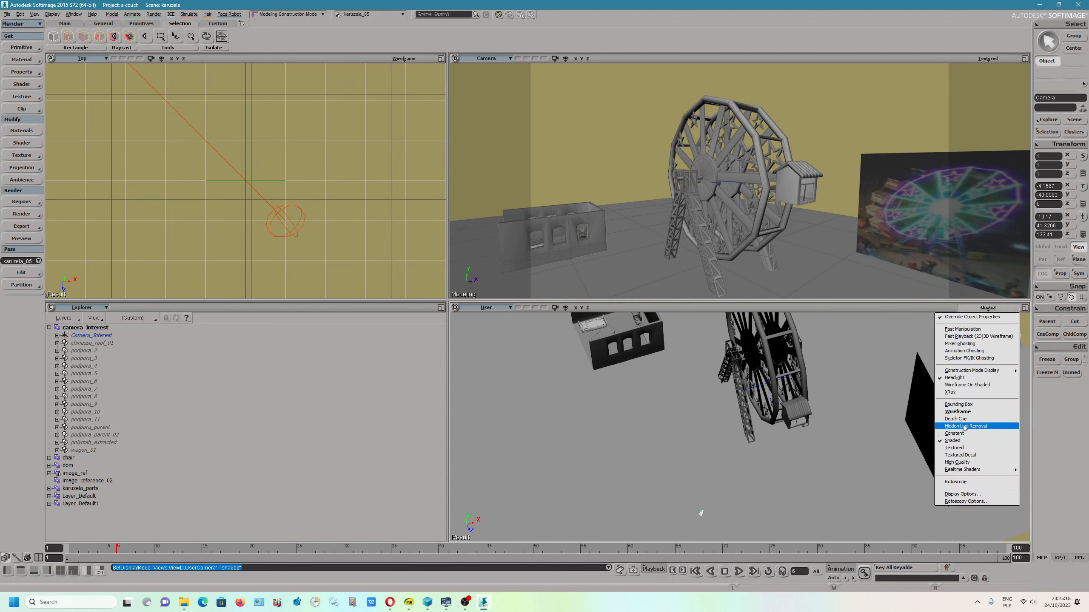
left_click(967, 385)
Step: Select the camera interest inside the Ferris wheel and move it along X to about 36.80
mouse_move(734, 442)
right_mouse_down()
mouse_move(749, 433)
mouse_move(685, 444)
right_mouse_up()
left_click(679, 410)
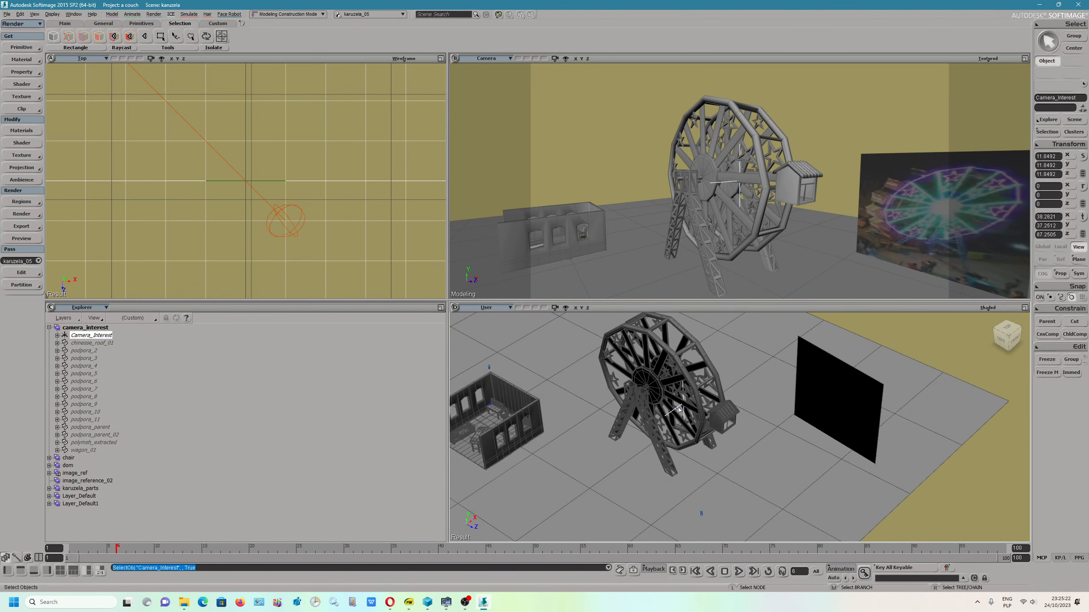
key("v")
scroll(703, 443, "up", 5)
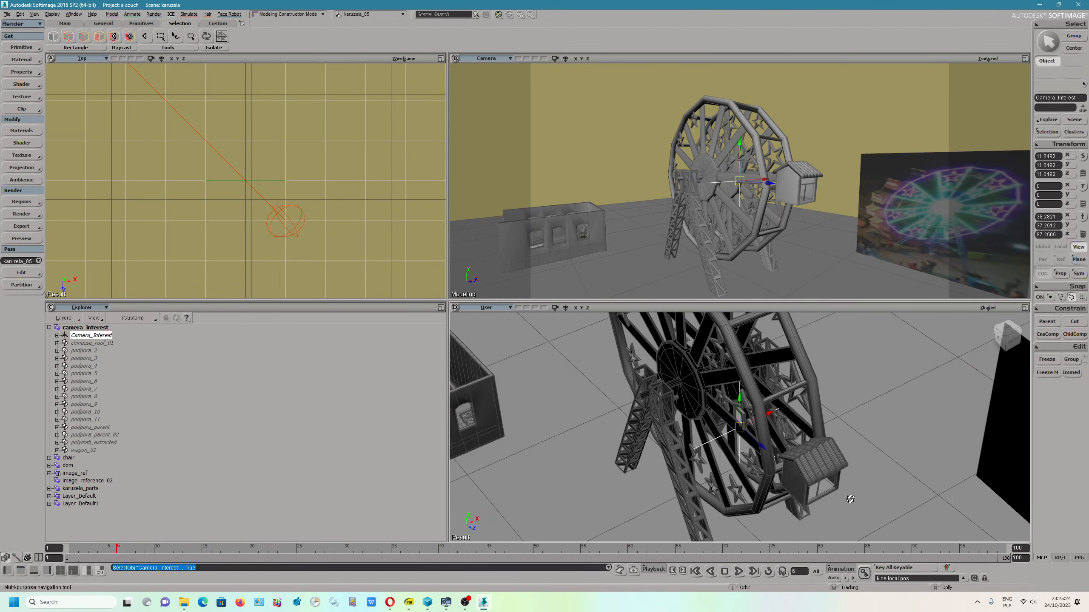
scroll(703, 443, "up", 5)
left_click_drag(845, 385, 817, 392)
scroll(730, 487, "down", 6)
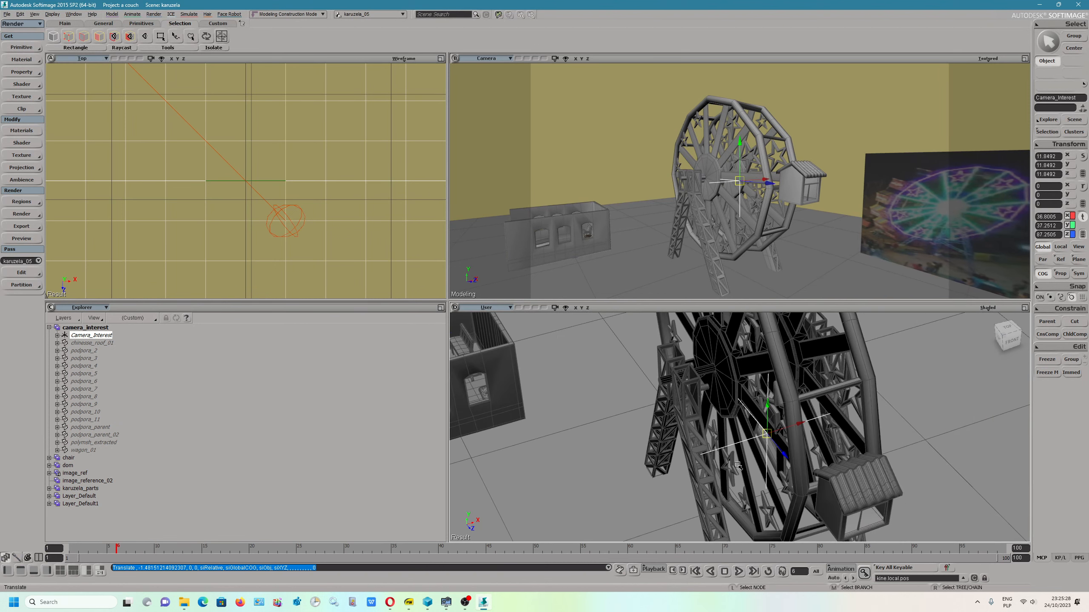
Step: Reselect the camera interest and raise it to about Y 44.30, toward the wheel's upper stars
left_click_drag(730, 487, 752, 459)
key("v")
left_click(767, 435)
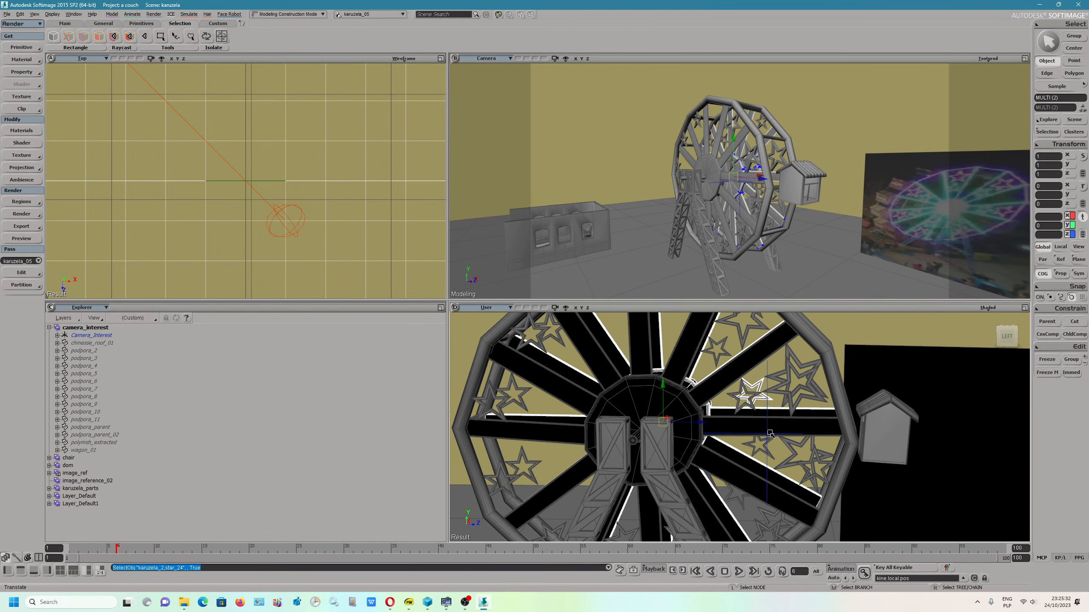
left_click_drag(767, 397, 703, 450)
key("s")
scroll(780, 399, "up", 5)
key("s")
left_click_drag(695, 387, 701, 387)
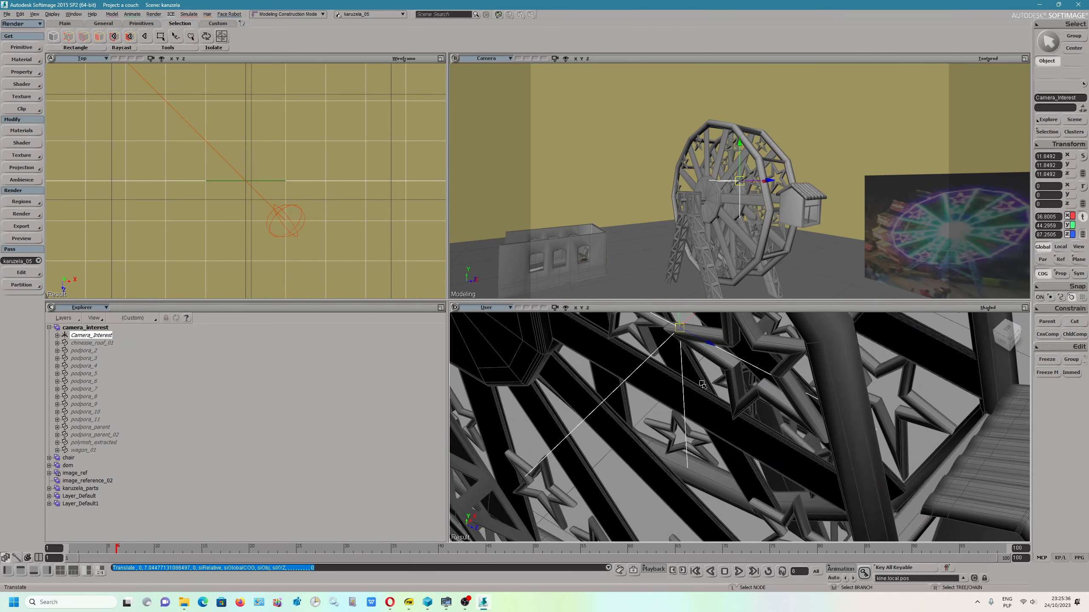
Step: Move the camera interest to about X 36.07, Y 43.79 and Z 90.67, next to the stars
left_click_drag(703, 344, 746, 343)
left_click_drag(639, 459, 707, 423, "alt")
left_click_drag(725, 328, 727, 337)
scroll(734, 397, "down", 3)
scroll(734, 397, "down", 2)
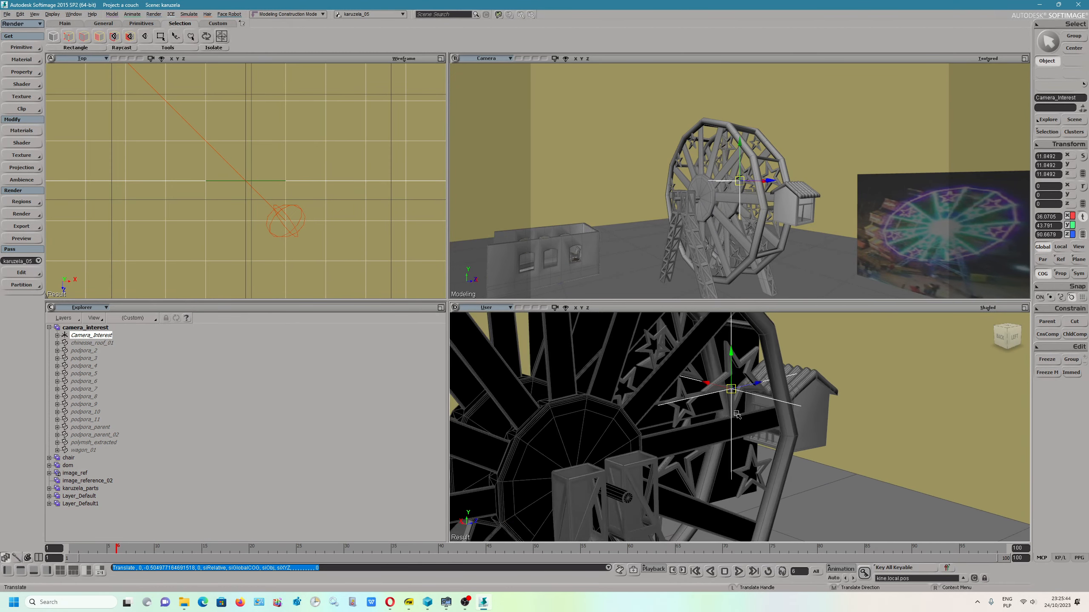
Step: Select the camera in front of the Ferris wheel and pick its CyclesCamera property from the selection explorer
scroll(522, 357, "down", 5)
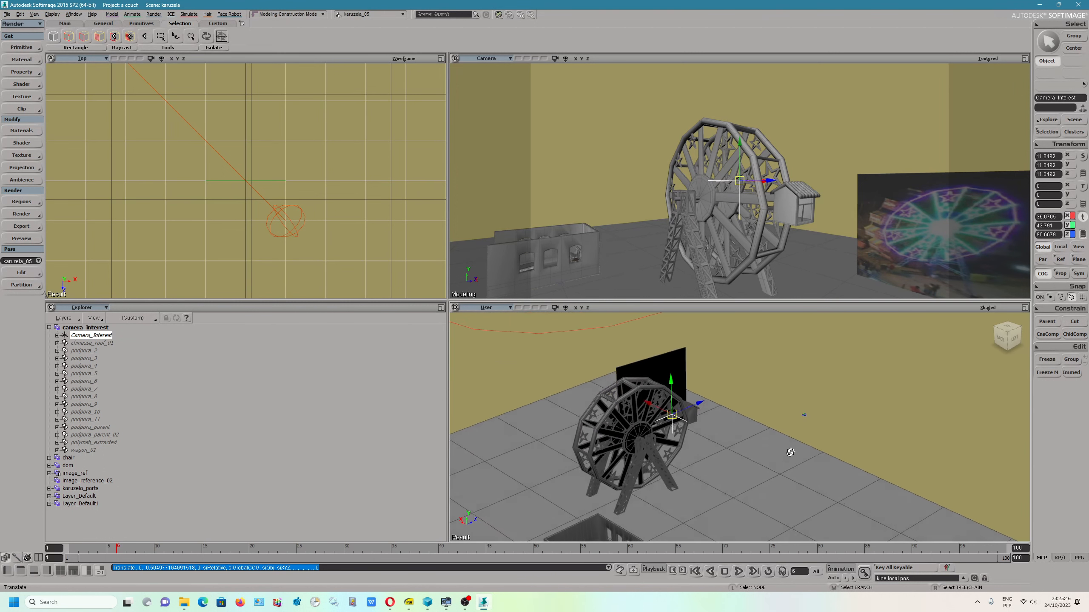
left_click(805, 416)
left_click(1046, 132)
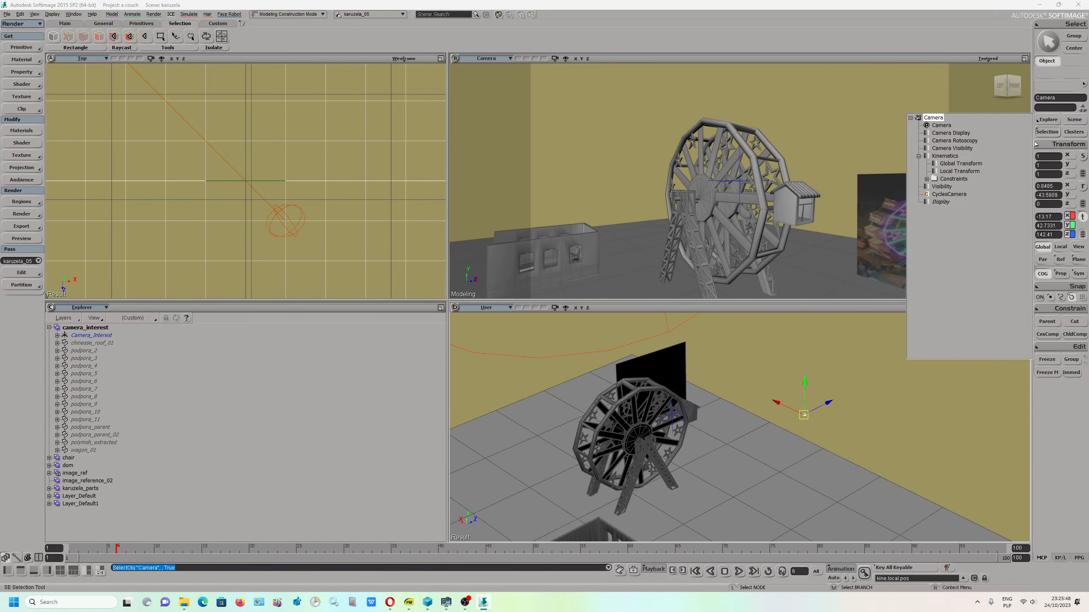
left_click(948, 195)
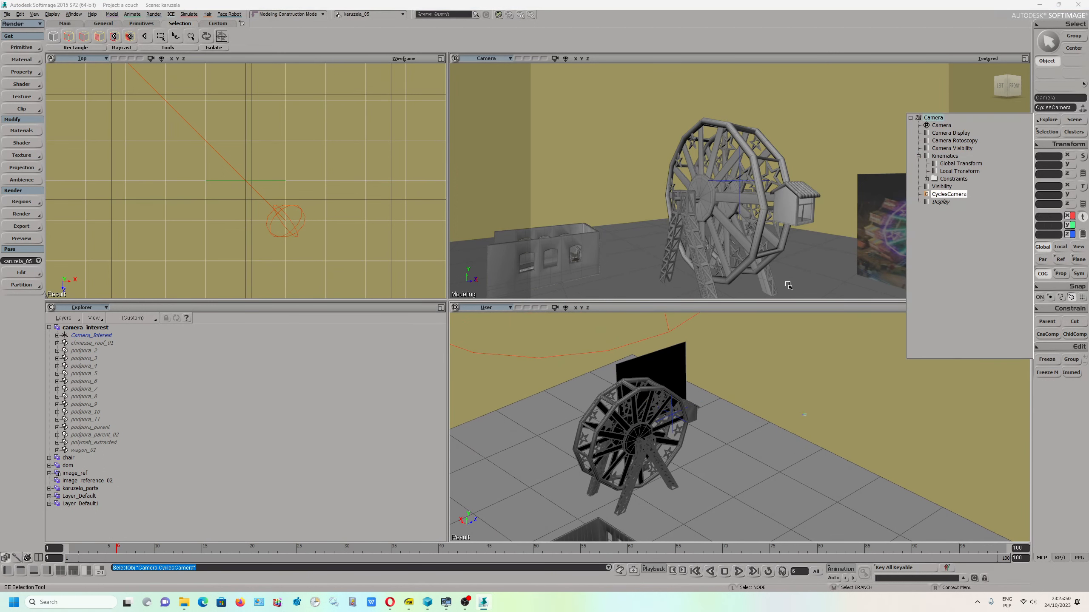
Step: Reselect the camera object and save the scene
left_click(804, 417)
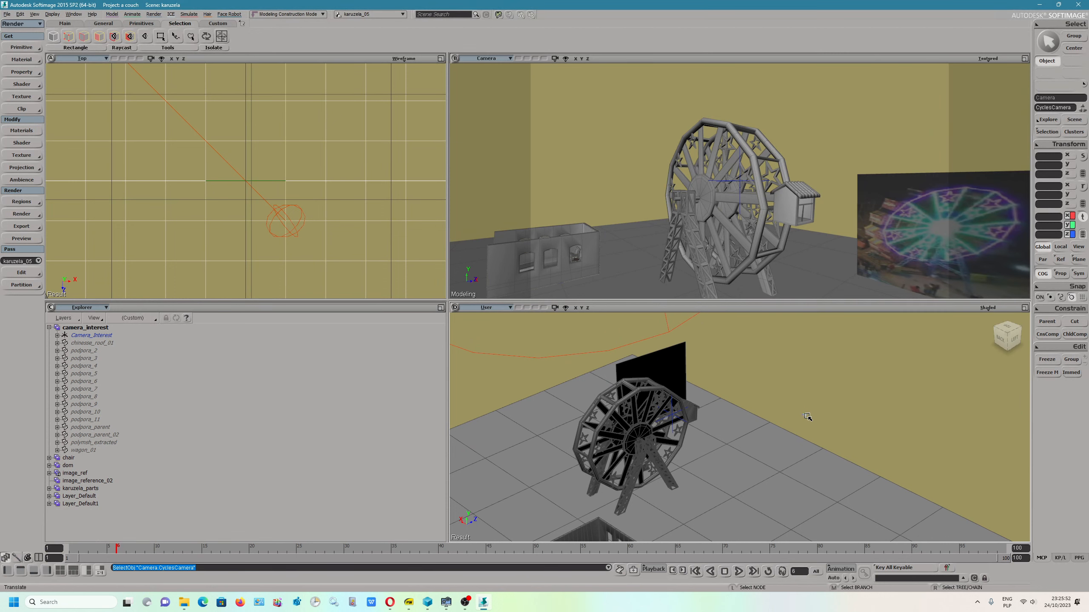
left_click(805, 416)
left_click(7, 14)
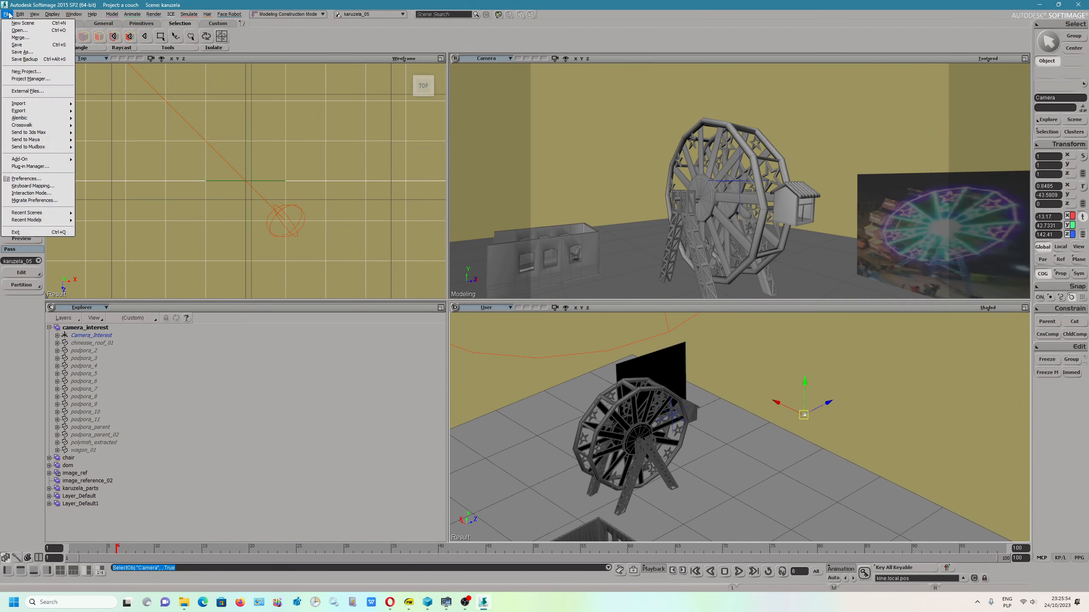
left_click(20, 34)
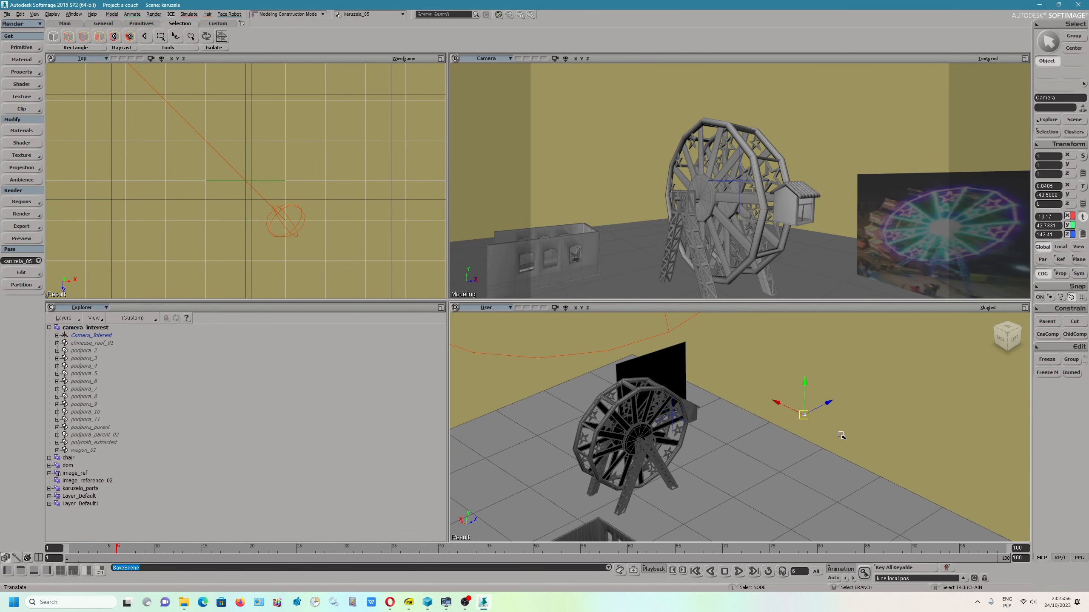
Step: Bring the camera in close to the Ferris wheel and angle it past the hub toward the stars between the spokes
scroll(796, 210, "up", 4)
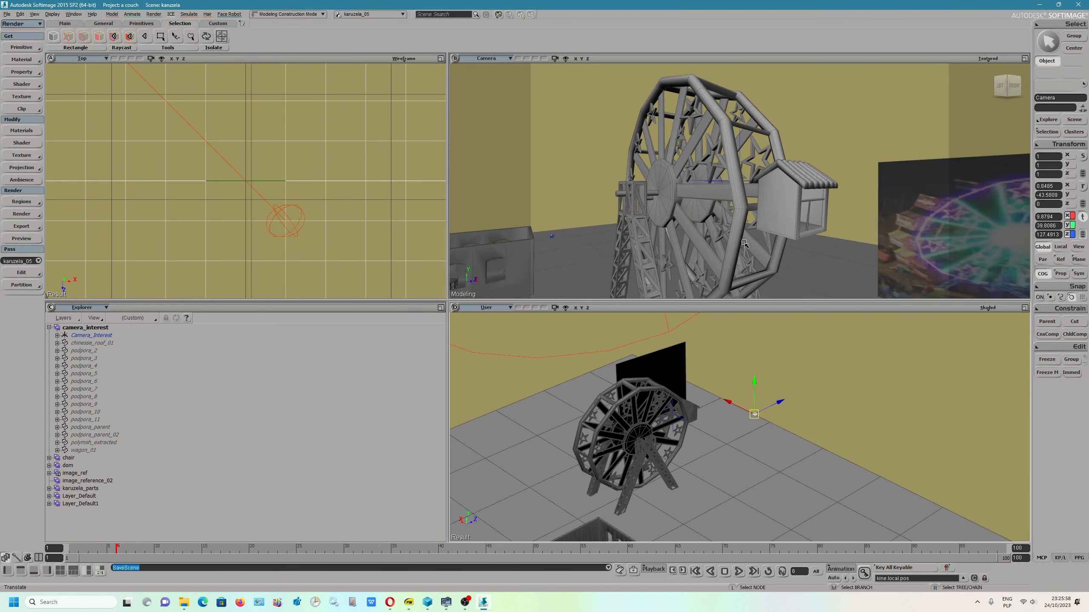
scroll(739, 451, "up", 3)
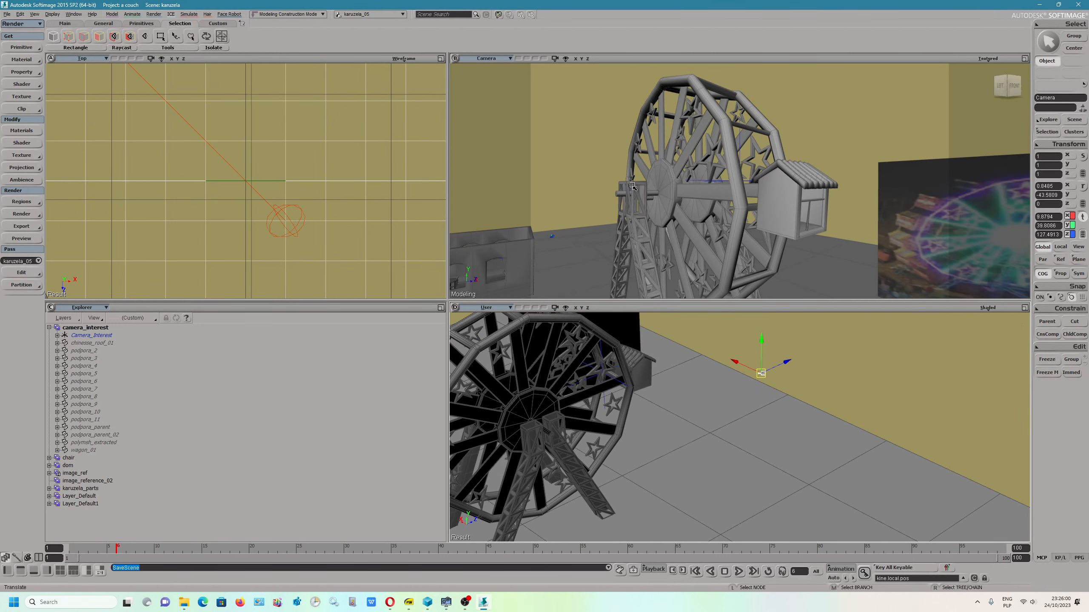
right_click_drag(607, 198, 767, 223)
scroll(769, 216, "up", 3)
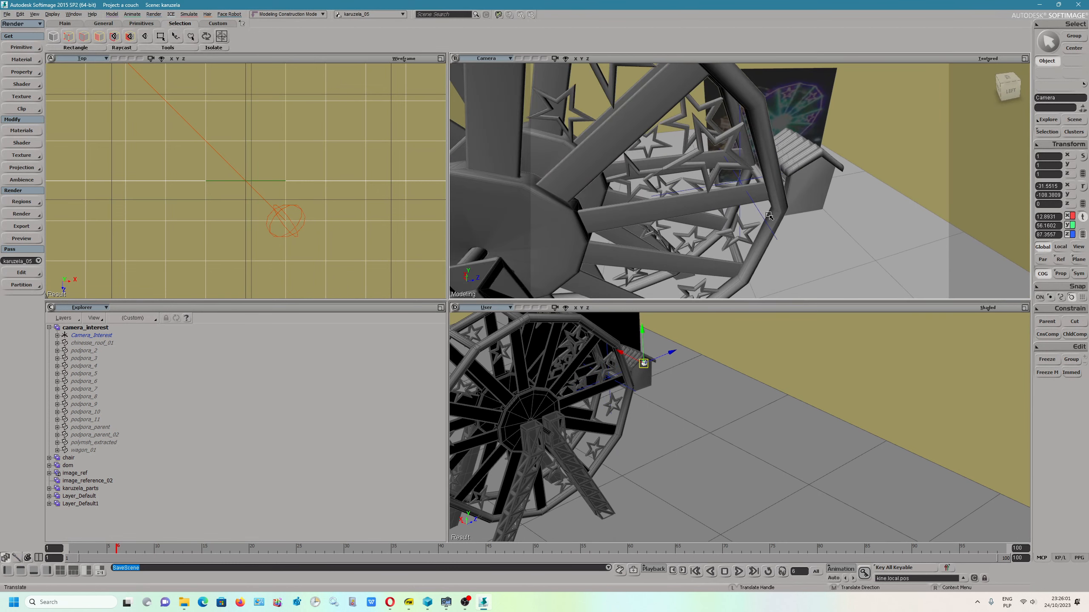
right_click_drag(672, 259, 741, 212)
Step: Shift the camera interest slightly along X to about X 38.83, Y 38.99, and angle the camera down at the stars
left_click(757, 193)
mouse_move(724, 180)
left_mouse_down()
mouse_move(743, 190)
mouse_move(690, 206)
mouse_move(723, 176)
left_mouse_up()
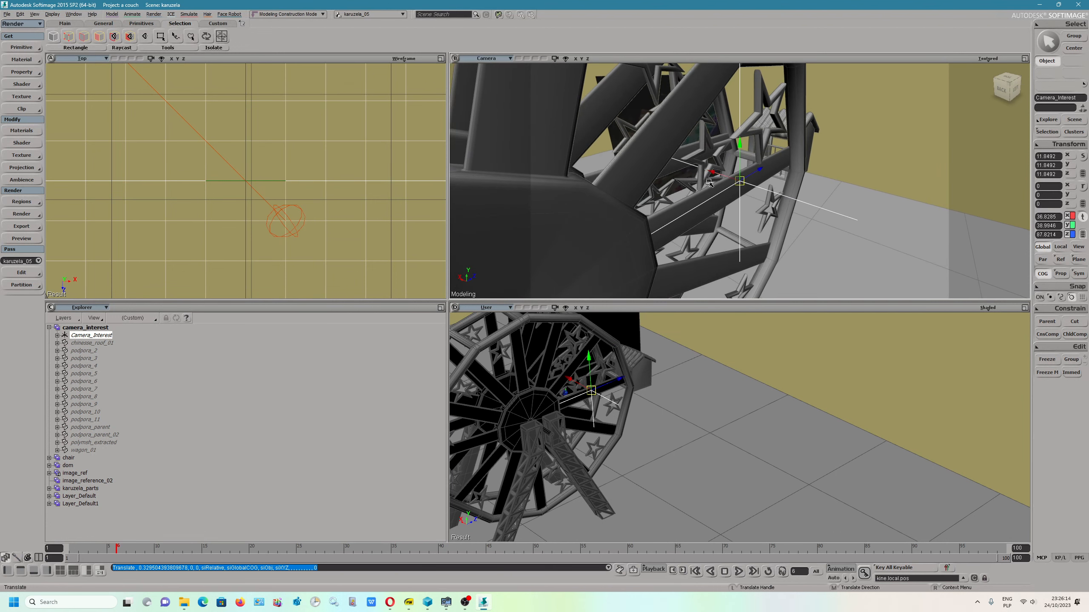
key("s")
left_click_drag(903, 263, 889, 288)
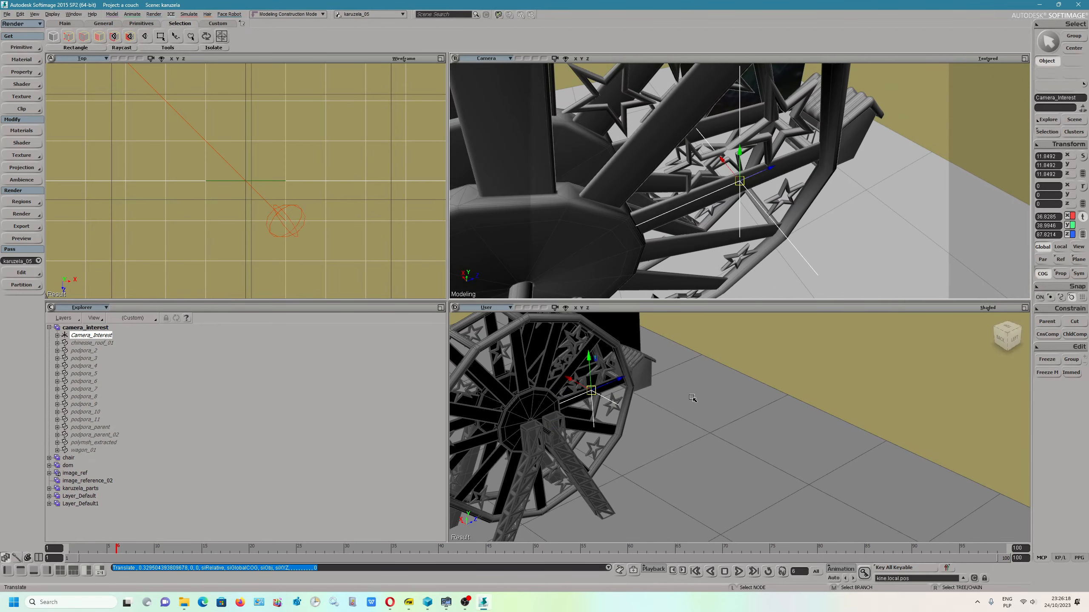
Step: Select the camera beside the Ferris wheel in the User view and open its CyclesCamera property
scroll(693, 399, "down", 5)
key("s")
left_click_drag(732, 466, 681, 364)
key("s")
scroll(681, 362, "up", 4)
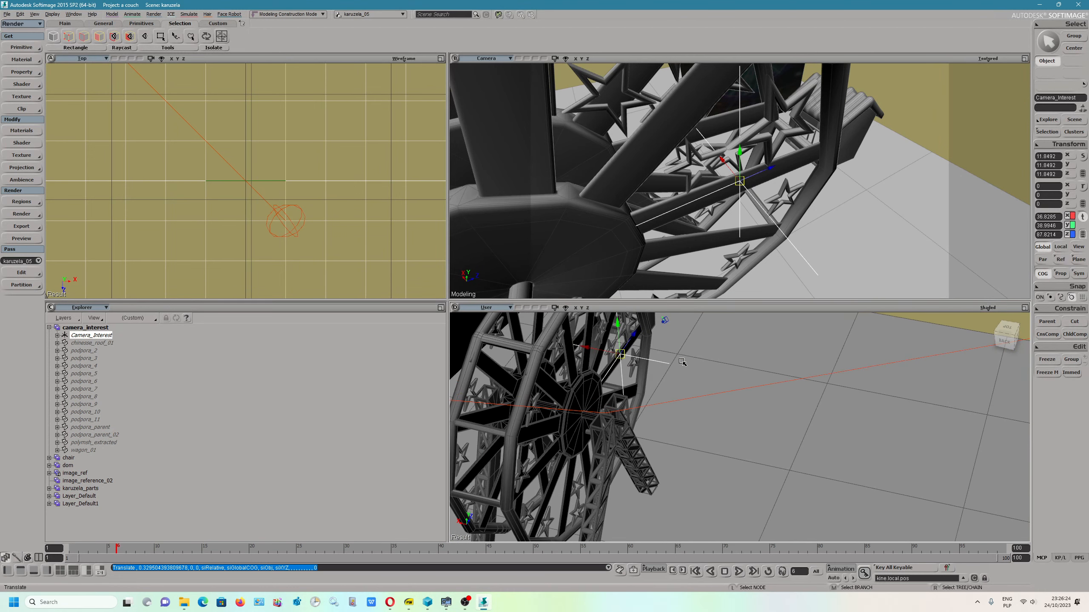
key("s")
middle_click_drag(703, 373, 745, 404)
left_click(710, 354)
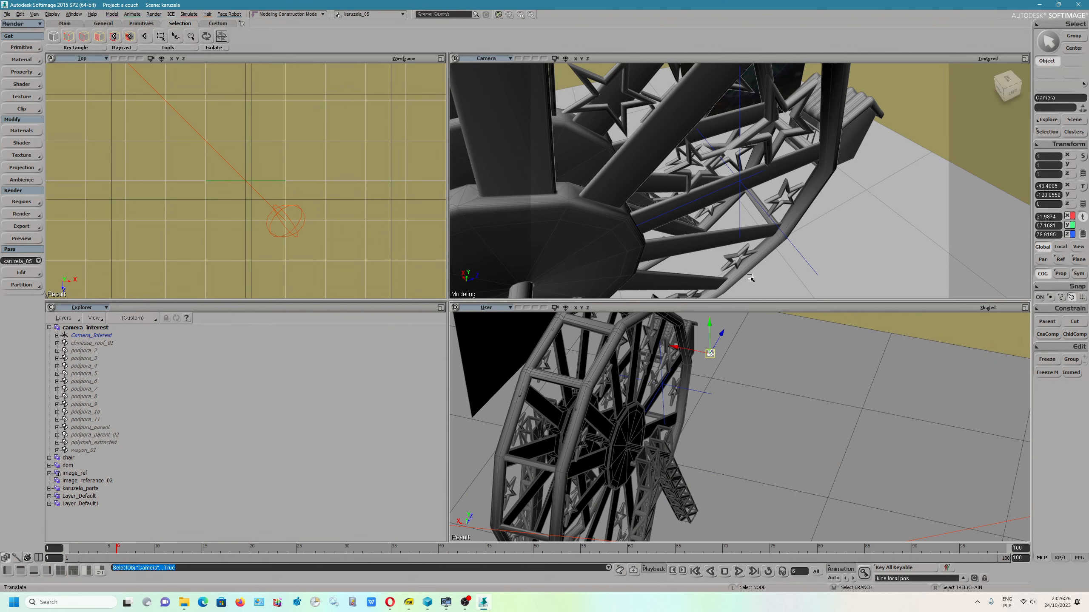
left_click(1048, 134)
left_click(949, 195)
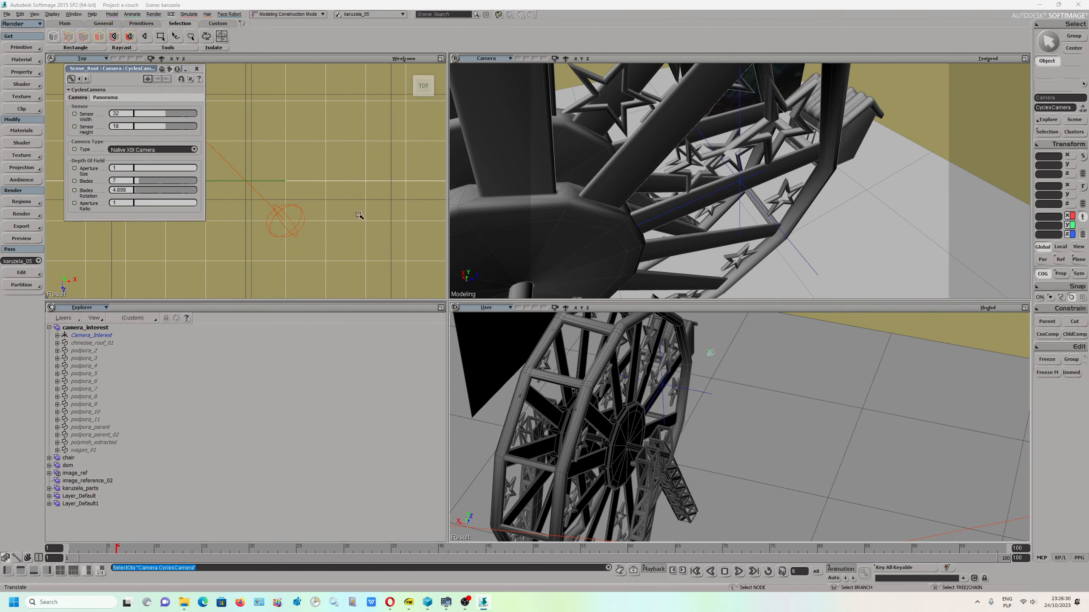
Step: Set the depth of field aperture ratio to 0.327, the blades to 3 and the blades rotation to 39.184
left_click(155, 205)
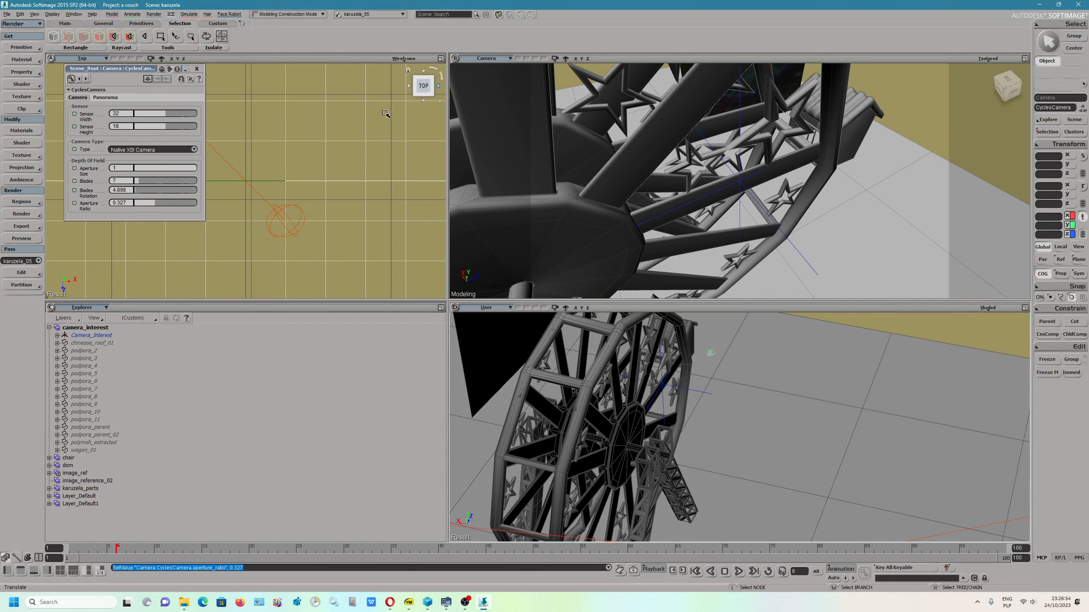
left_click_drag(139, 184, 138, 184)
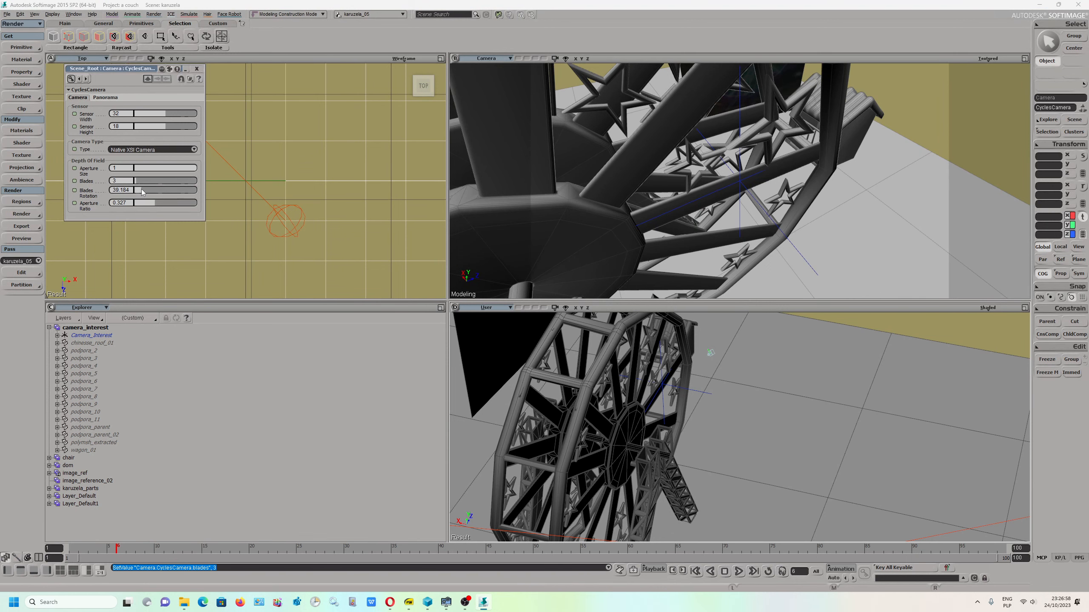
left_click(142, 191)
Step: Swing the camera to a side view of the wheel in the maximized Camera viewport and save the scene
left_click(1025, 58)
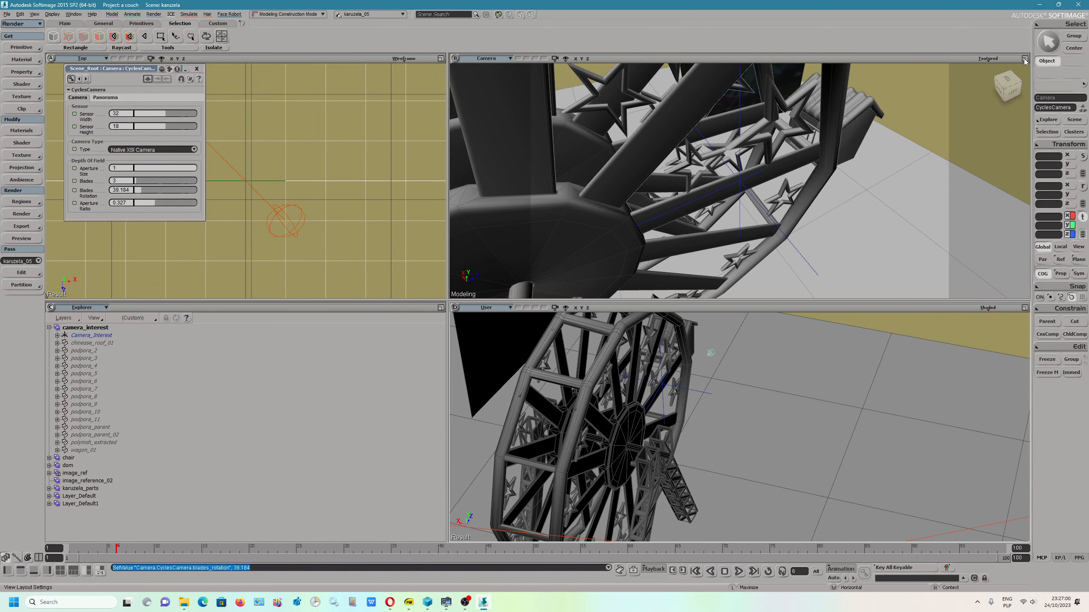
key("s")
left_click_drag(481, 256, 423, 207)
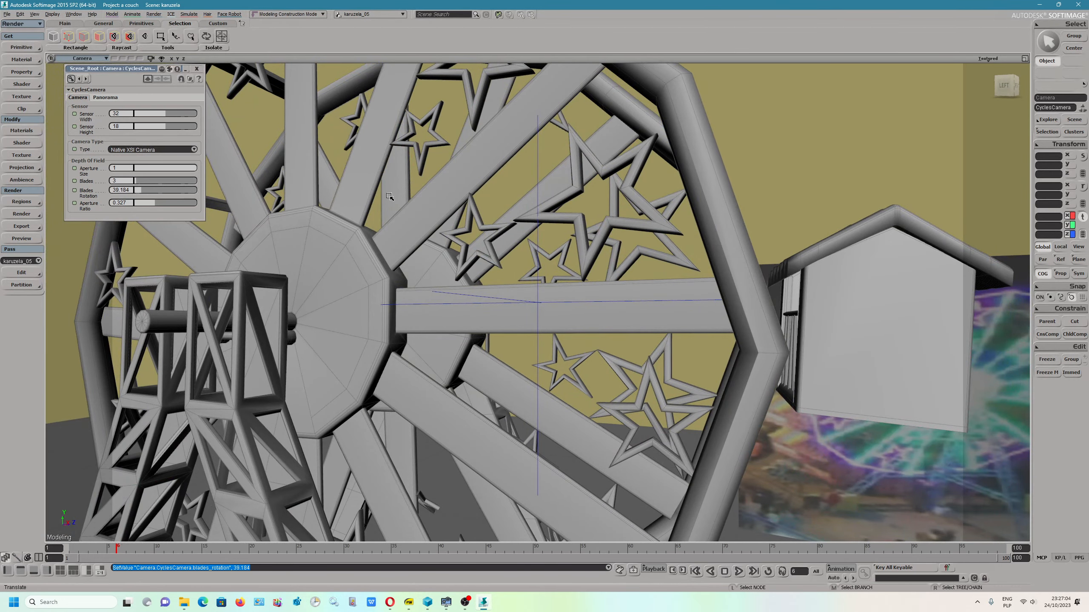
left_click(7, 14)
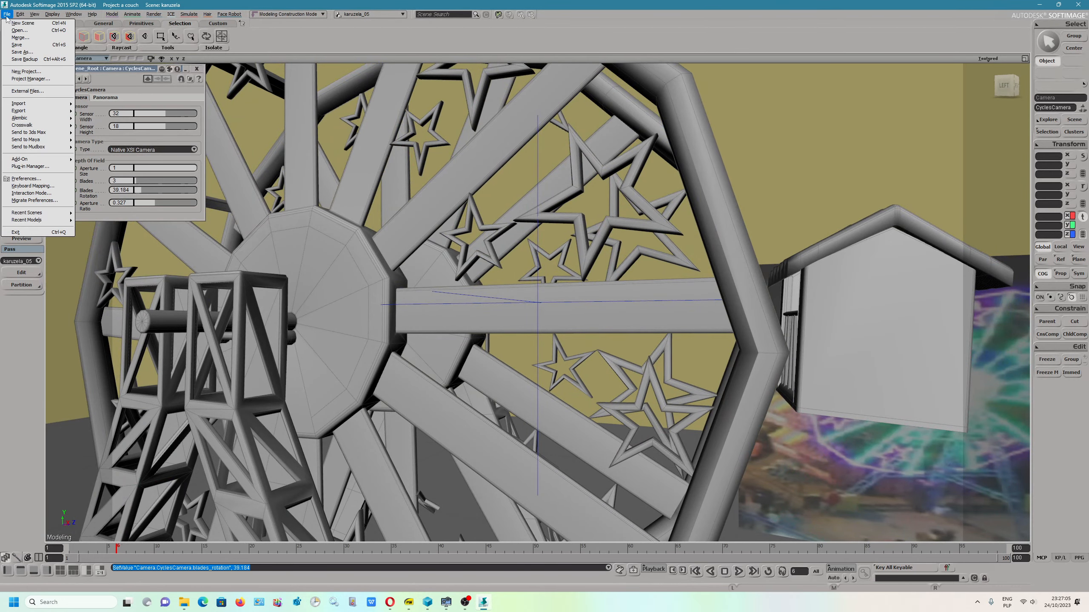
left_click(17, 45)
Step: Turn the camera toward the stars near the wheel's rim and render a preview region around them
left_click(22, 213)
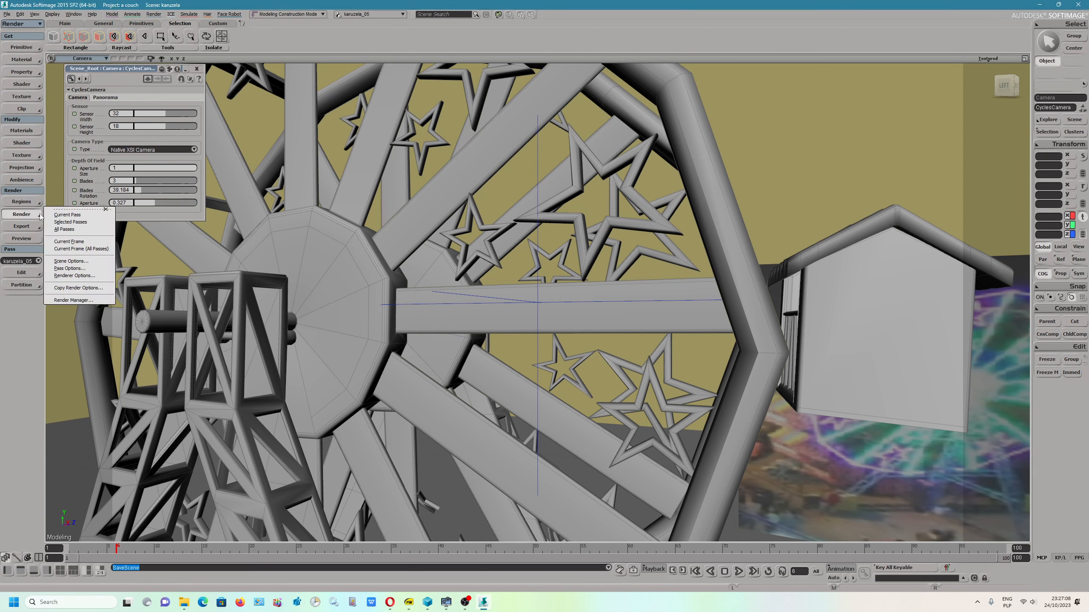
left_click(22, 201)
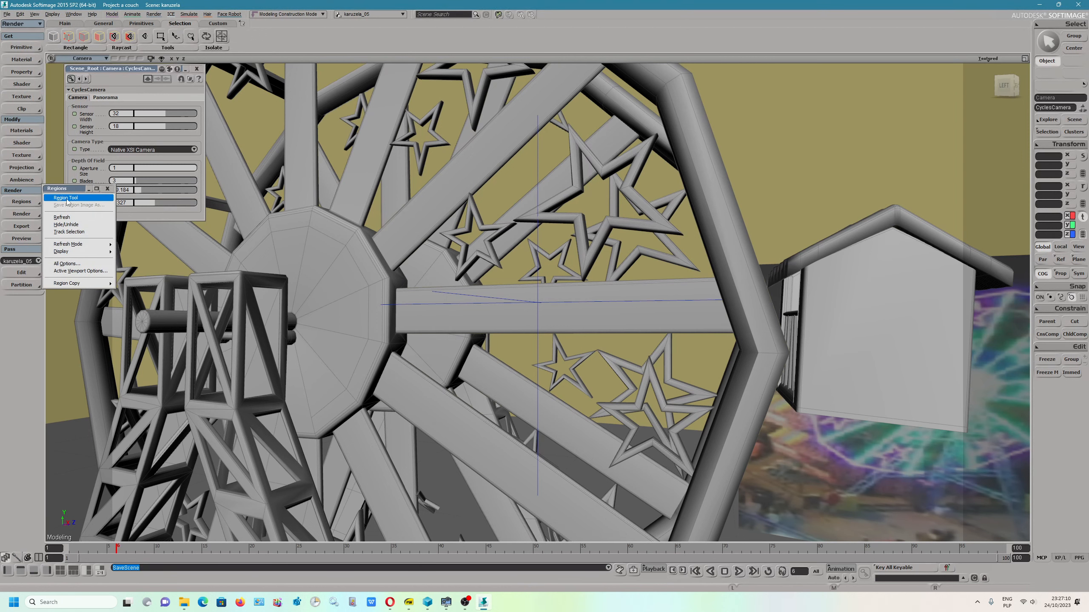
left_click(67, 198)
right_click_drag(581, 339, 462, 202)
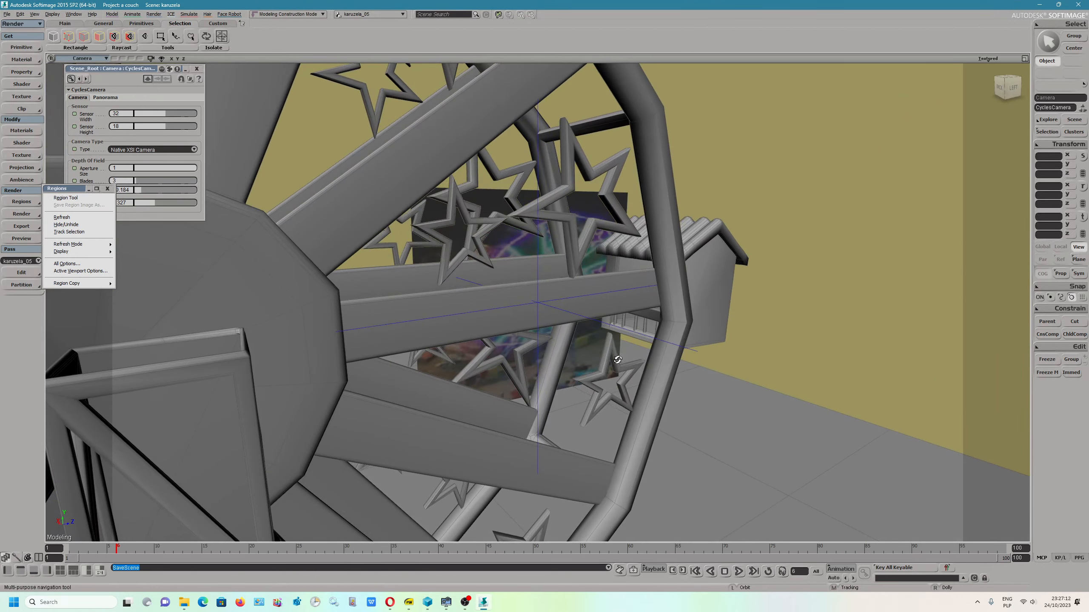
left_click_drag(379, 142, 697, 422)
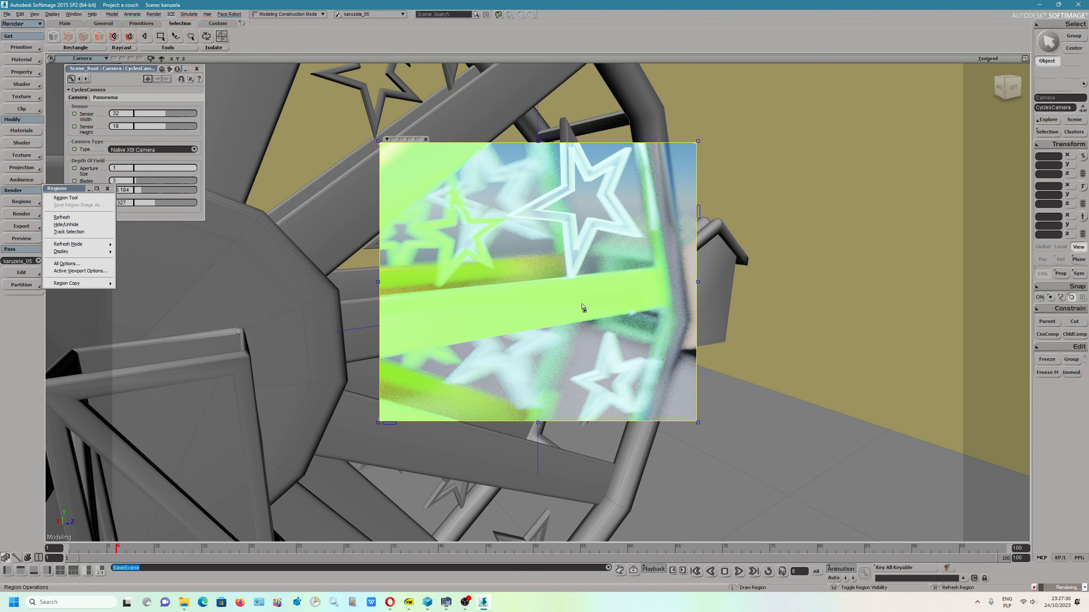
Step: Remove the render region and move the camera interest along X to about 37.11
left_click(425, 140)
left_click(516, 297)
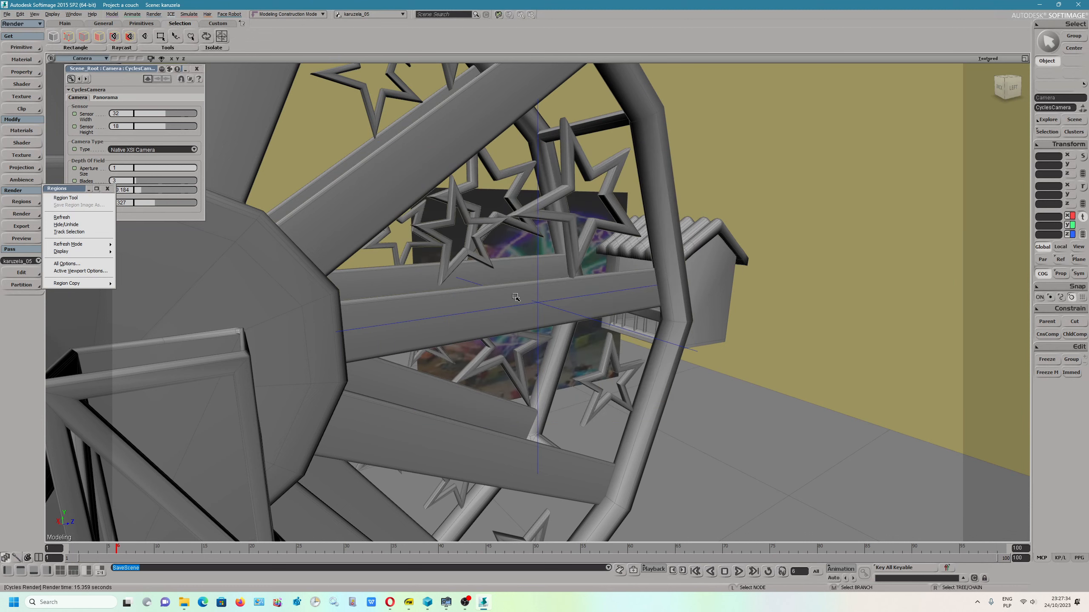
left_click(555, 311)
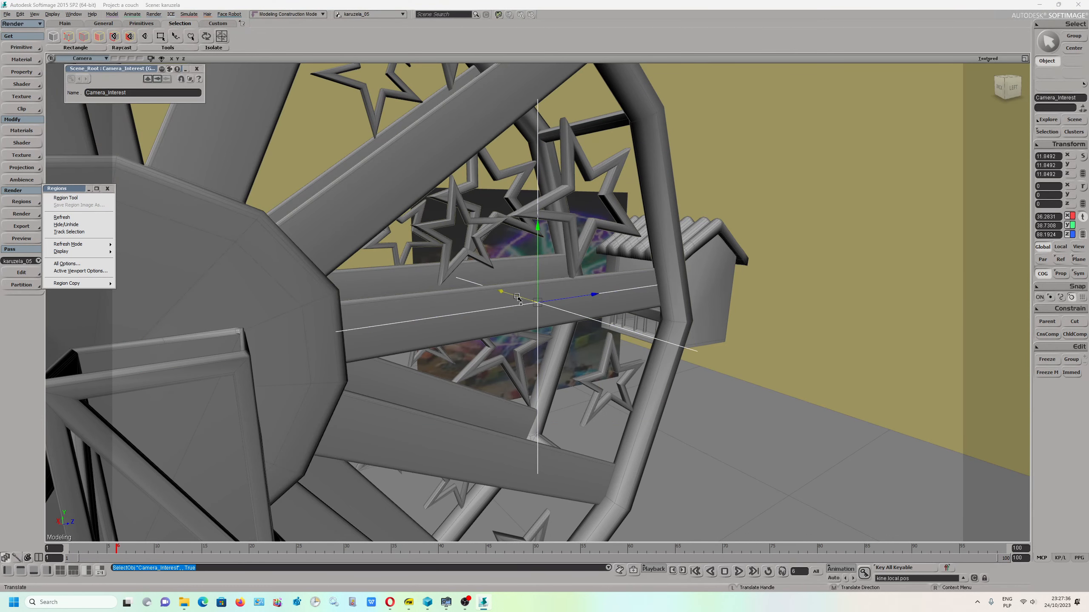
left_click_drag(518, 296, 506, 292)
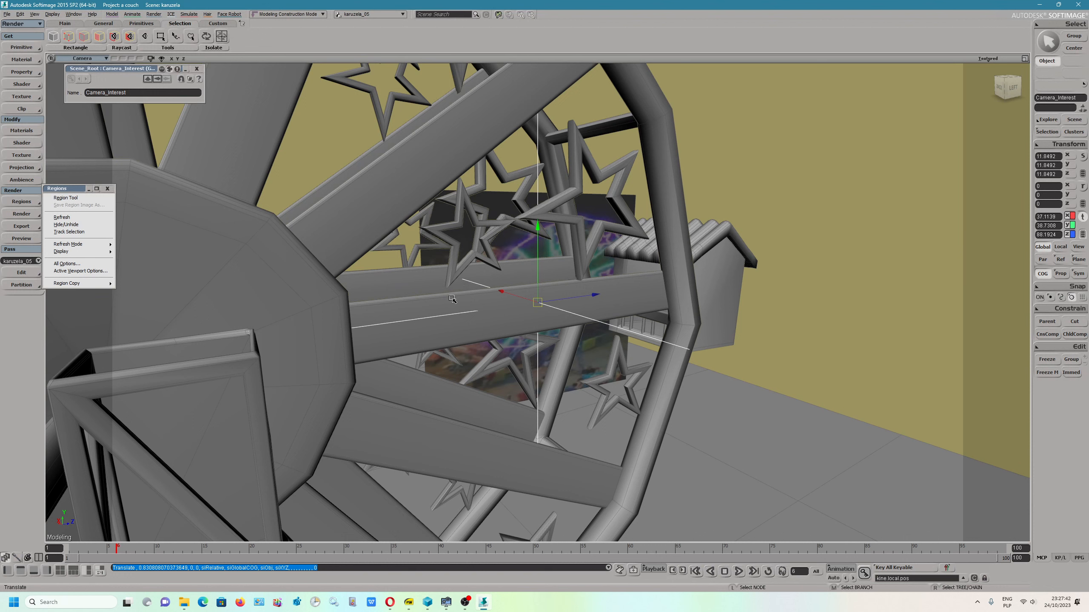
Step: Return to the CyclesCamera properties and set the aperture ratio to 0.197
left_click(157, 80)
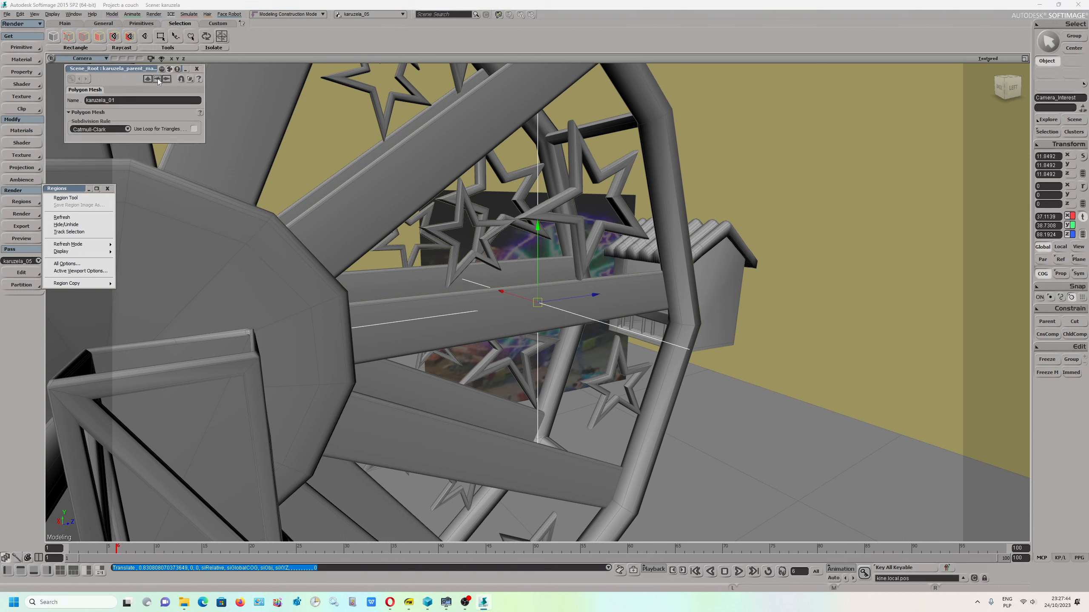
left_click(157, 79)
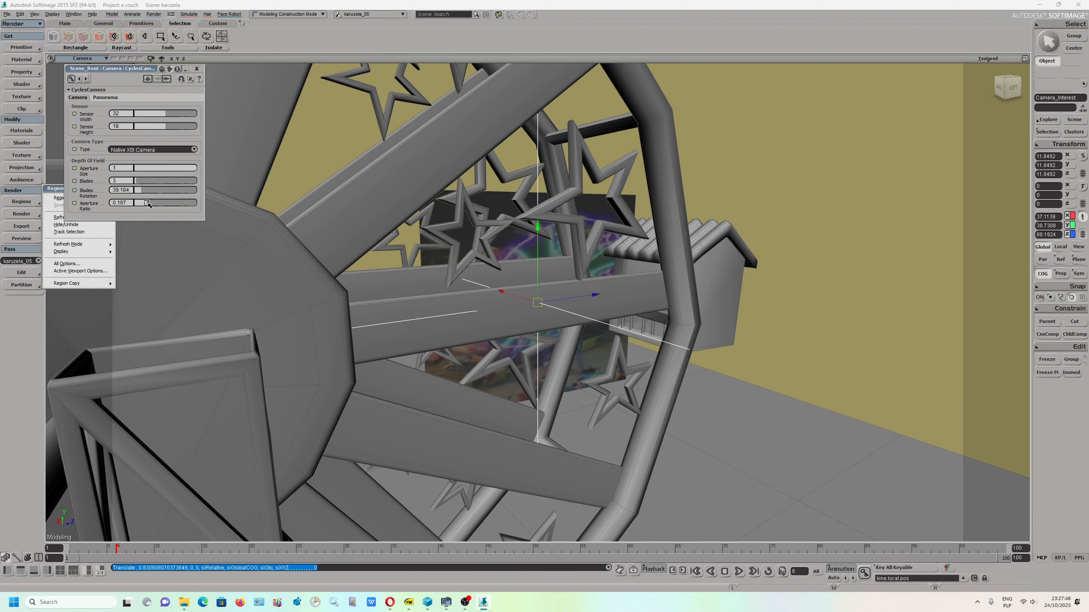
left_click(146, 203)
Step: Render a larger preview region over the stars and spokes to check the blur, and close the region
left_click(56, 189)
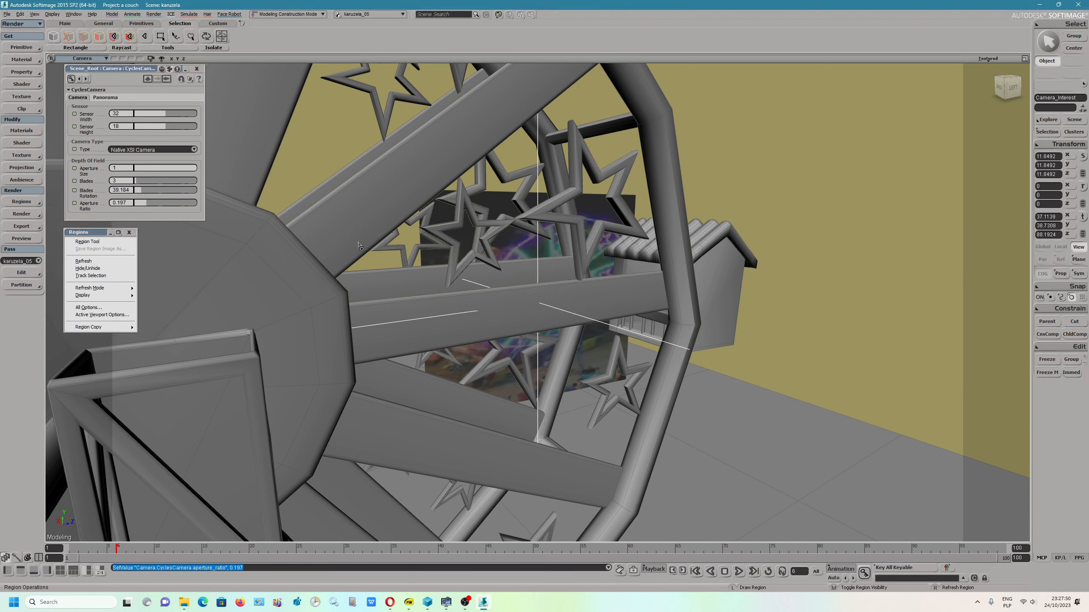
left_click_drag(329, 94, 726, 470)
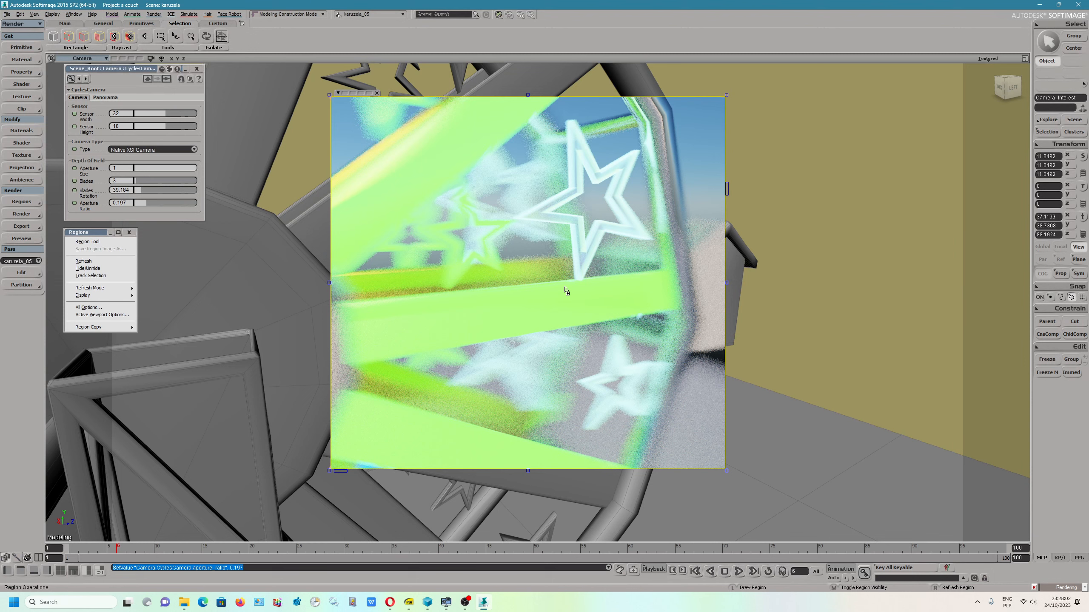
left_click(377, 94)
key("space")
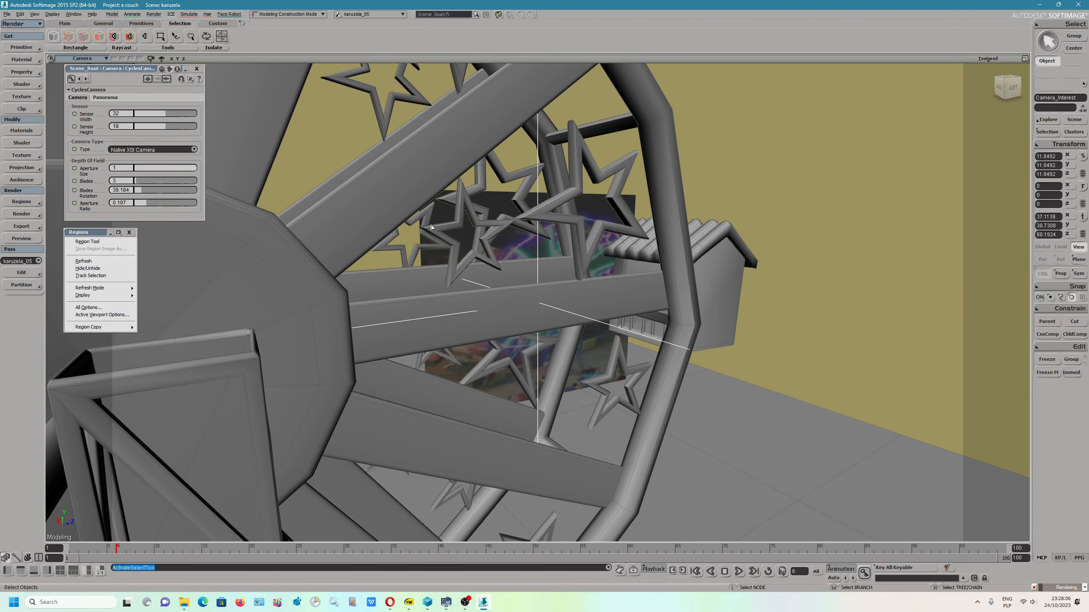
Step: Select the karuzela_01 wheel mesh and set the film exposure in the Cycles renderer options to 0.218
key("v")
left_click(395, 194)
left_click(153, 14)
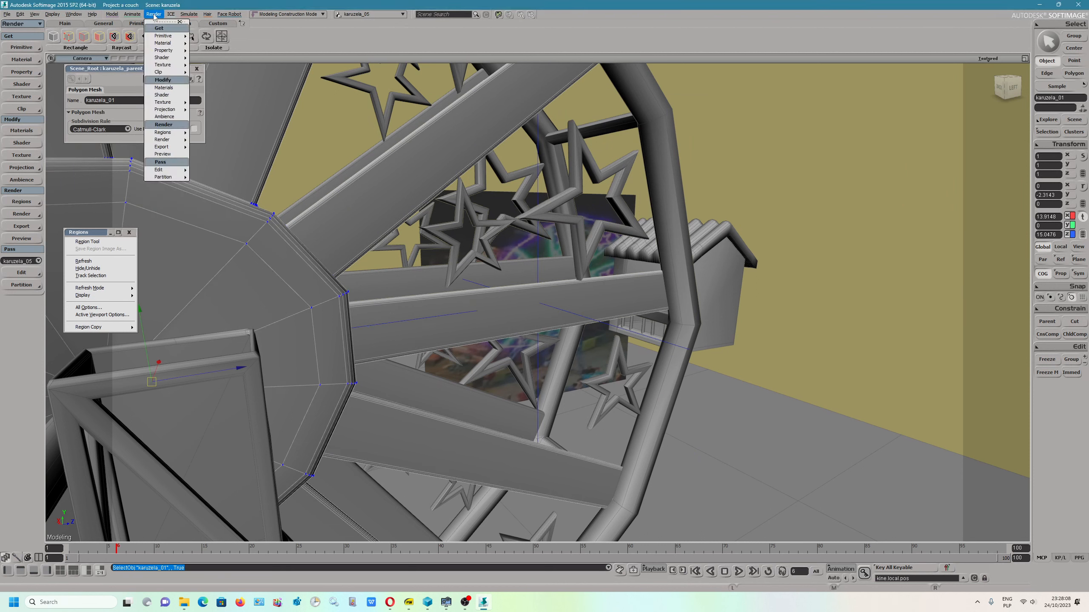
mouse_move(165, 140)
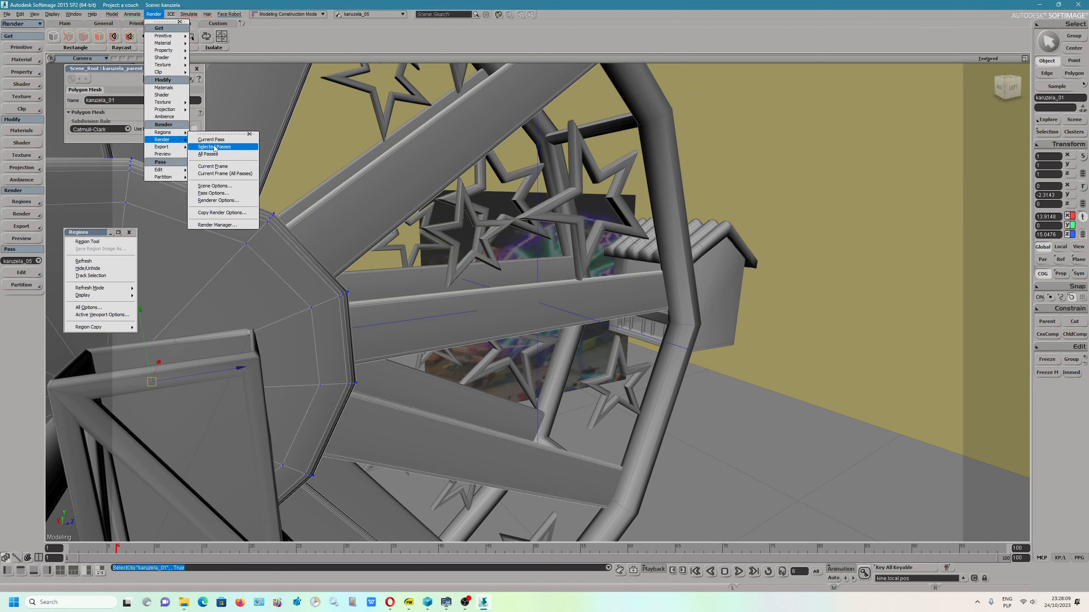
left_click(218, 200)
left_click(133, 98)
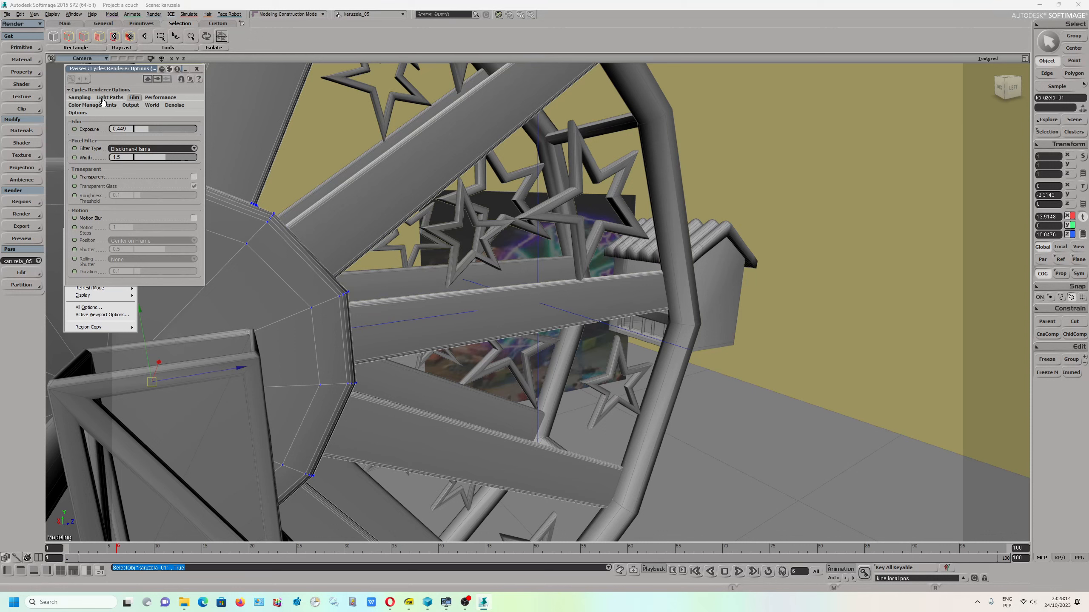
left_click(81, 98)
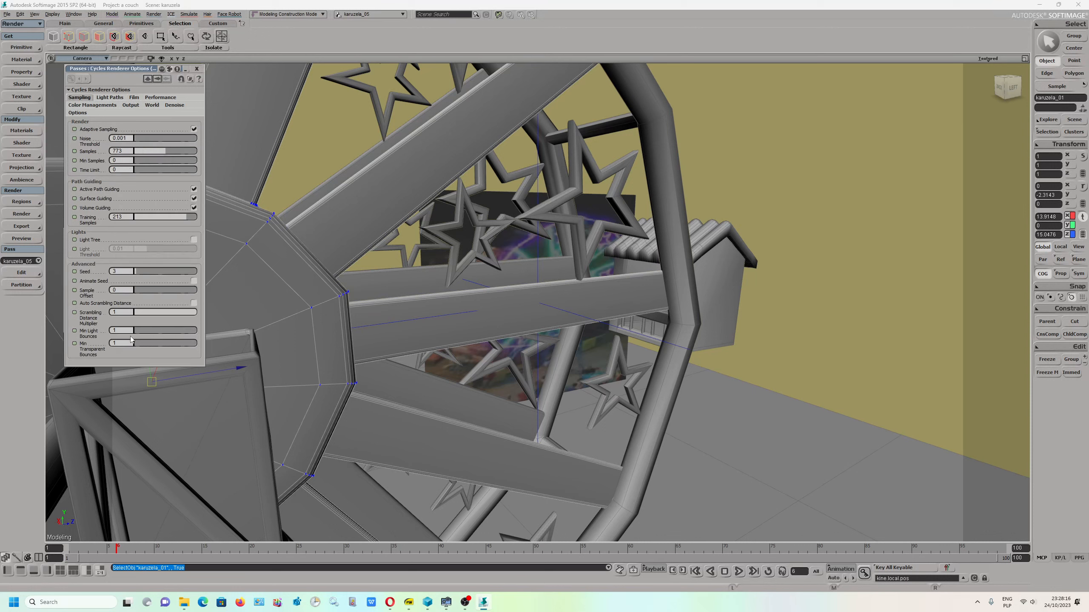
left_click(133, 98)
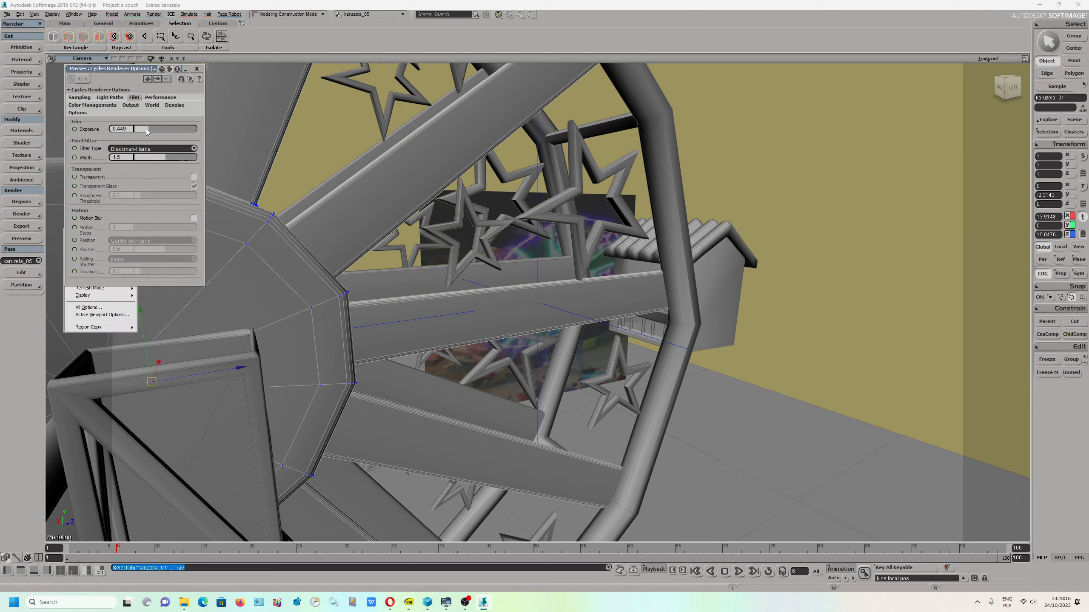
left_click_drag(146, 130, 142, 130)
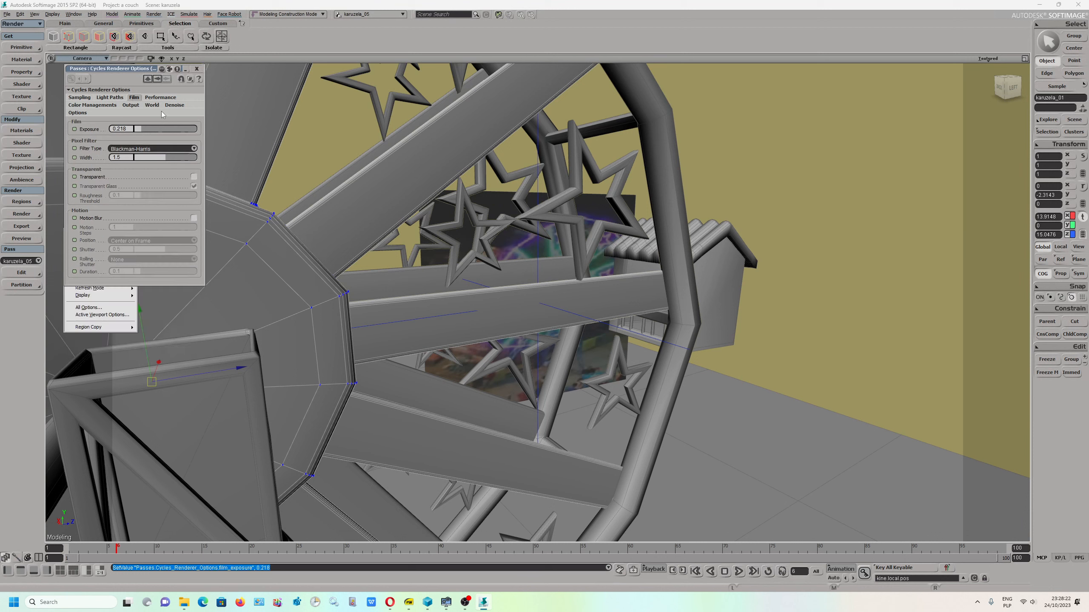
Step: Set the Cycles color management exposure to 0.204 and close the renderer options
left_click(98, 105)
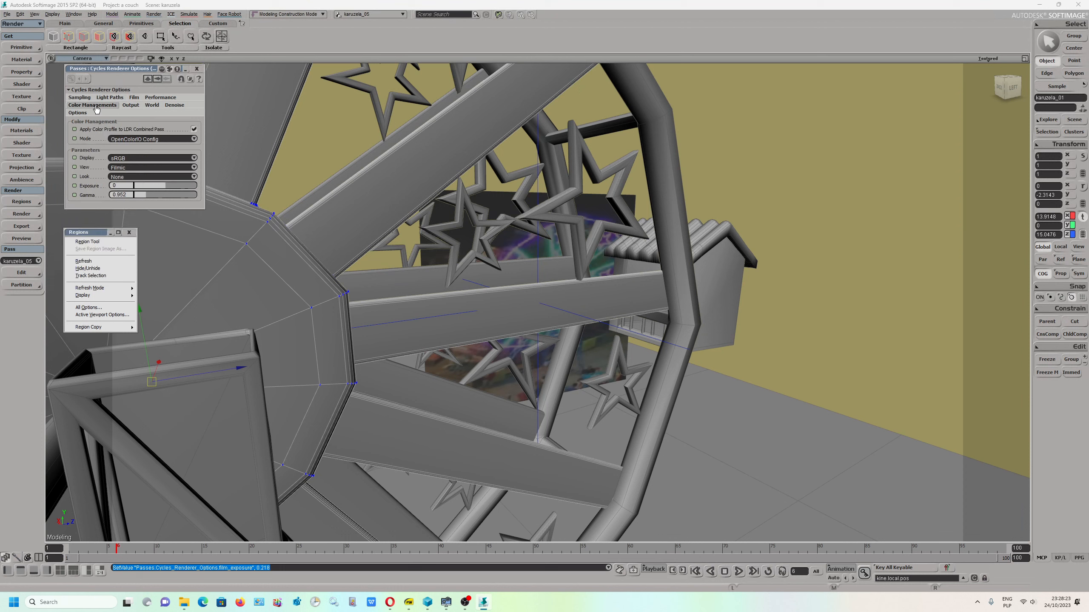
left_click(143, 195)
left_click(167, 189)
left_click(196, 69)
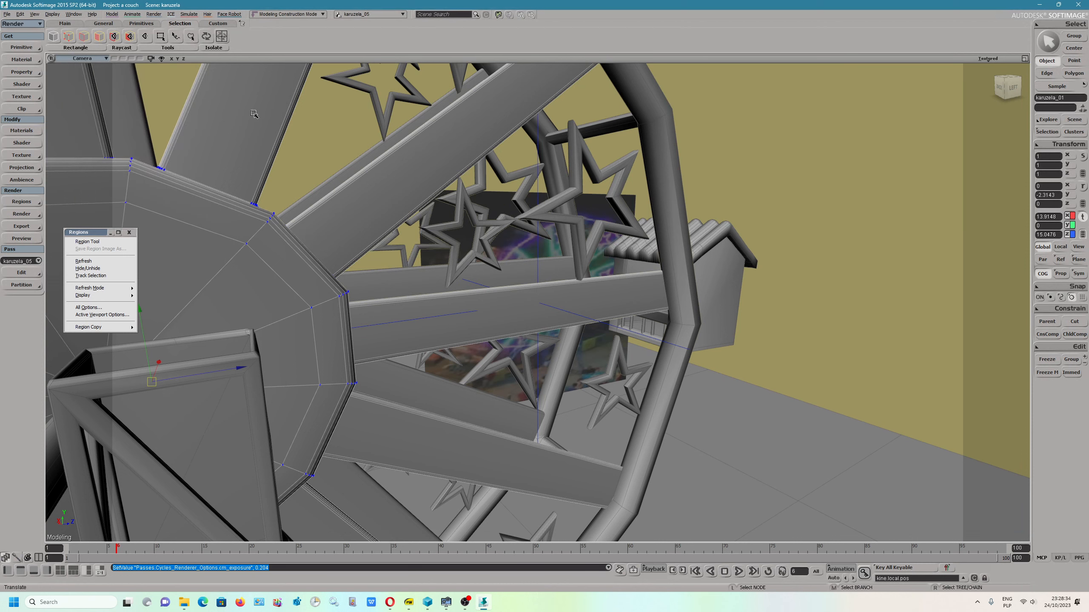
Step: Render a wide preview region covering the hub edge, spokes and stars to check the exposure
left_click(134, 242)
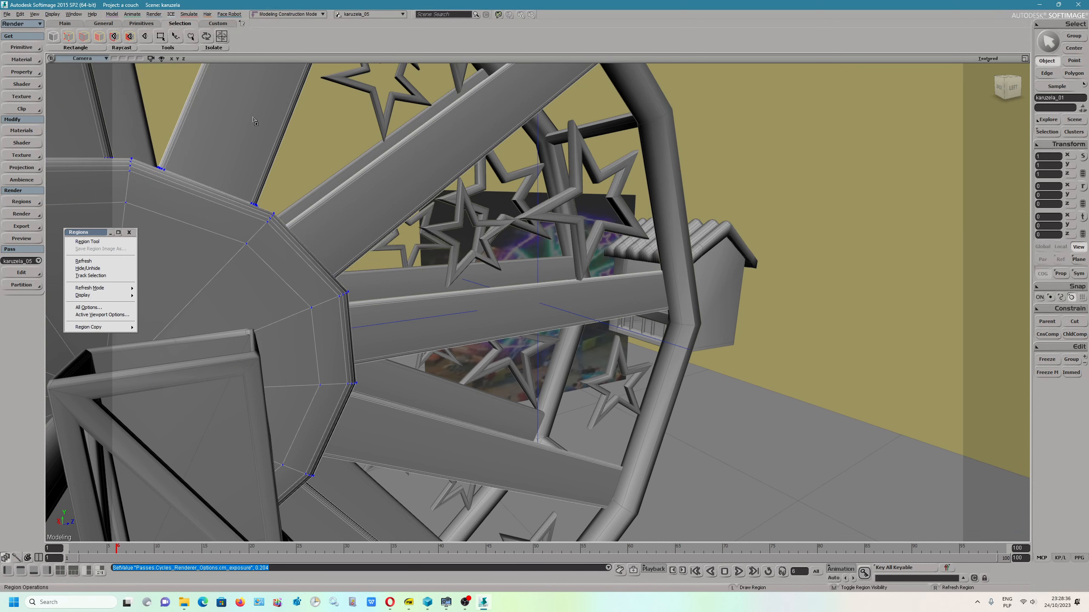
left_click_drag(243, 109, 752, 476)
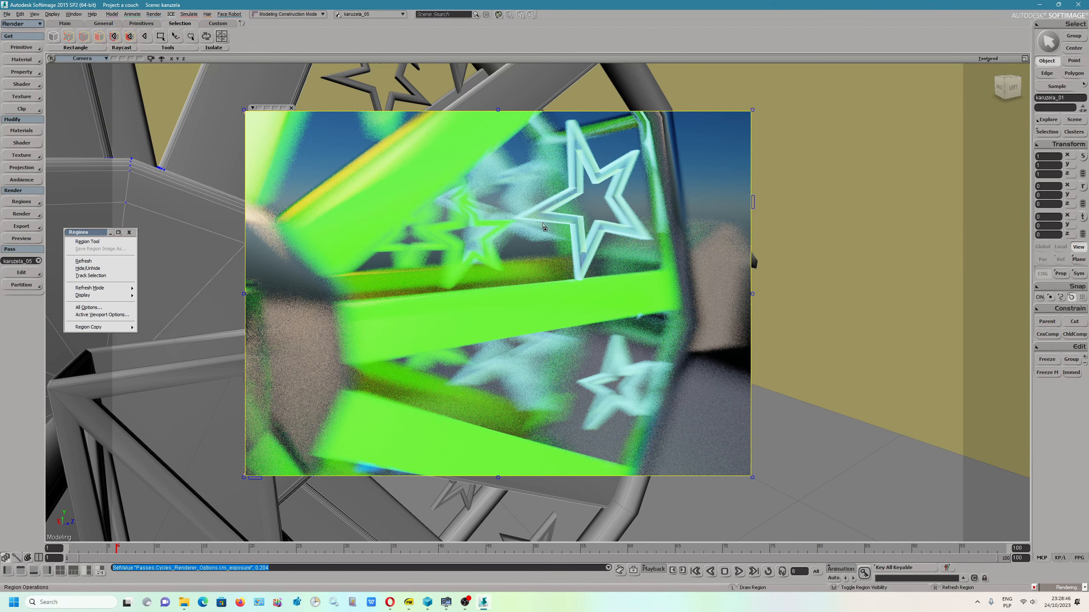
Step: Close the preview region, then select the camera interest and move it onto the large outer star, at about X 36.2, Y 45, Z 92.1
left_click(291, 108)
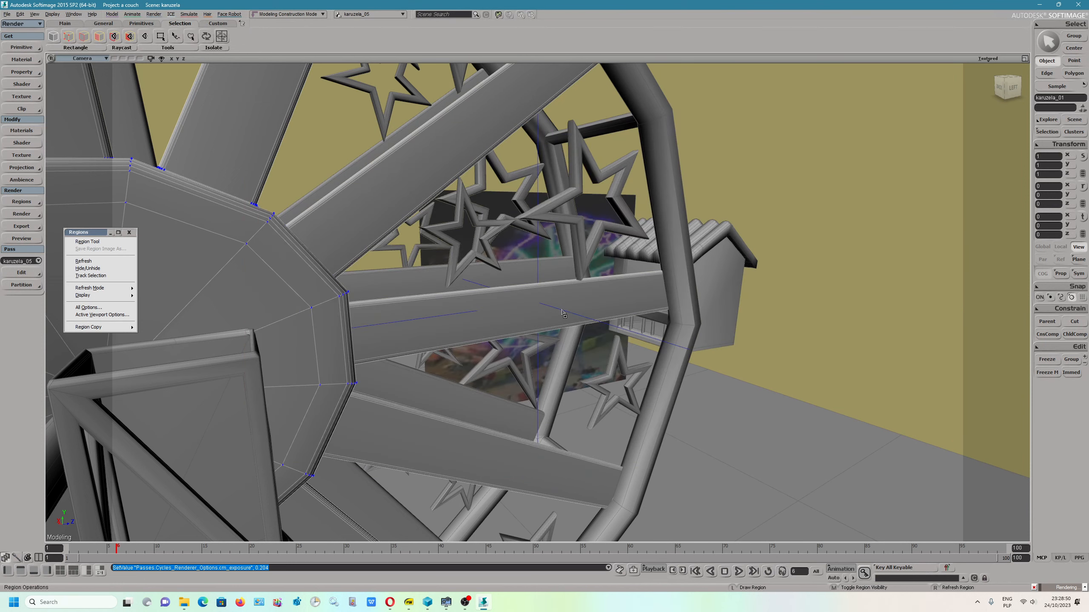
key("v")
left_click(537, 279)
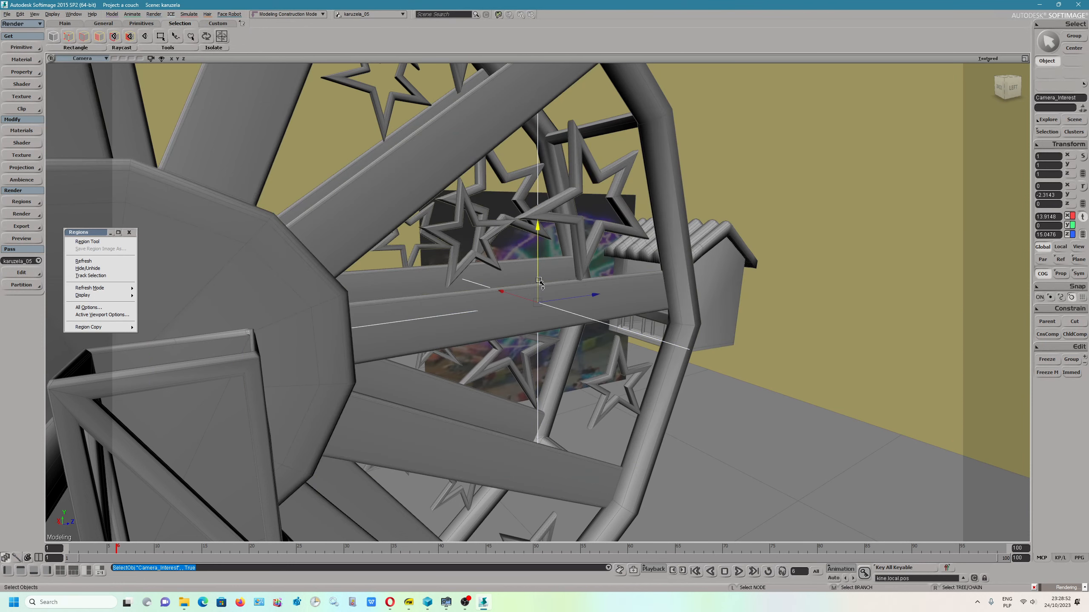
left_click_drag(553, 287, 662, 285, "alt")
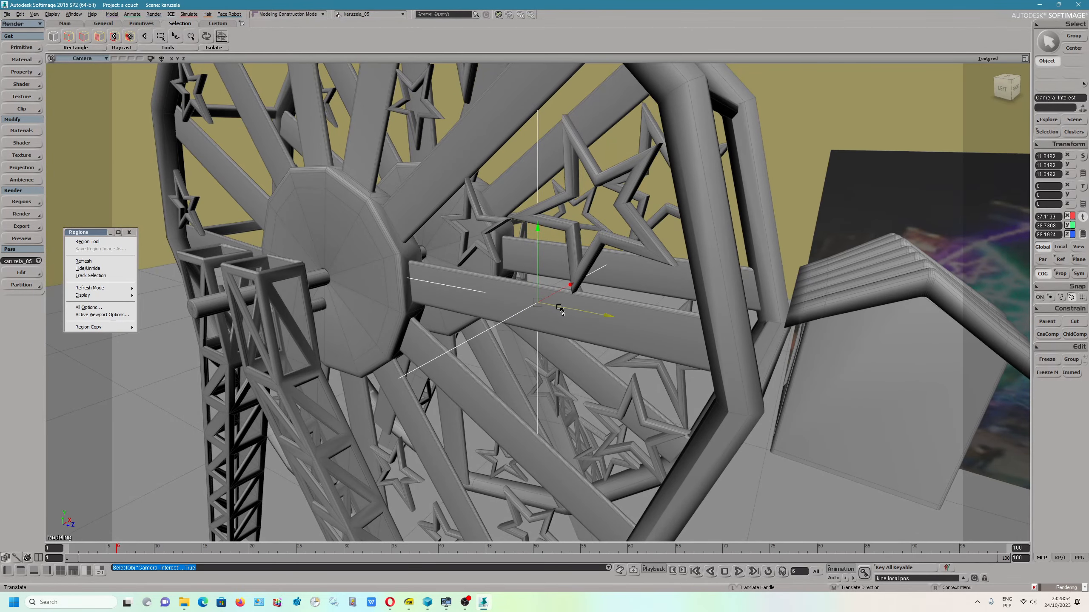
left_click_drag(563, 305, 601, 311)
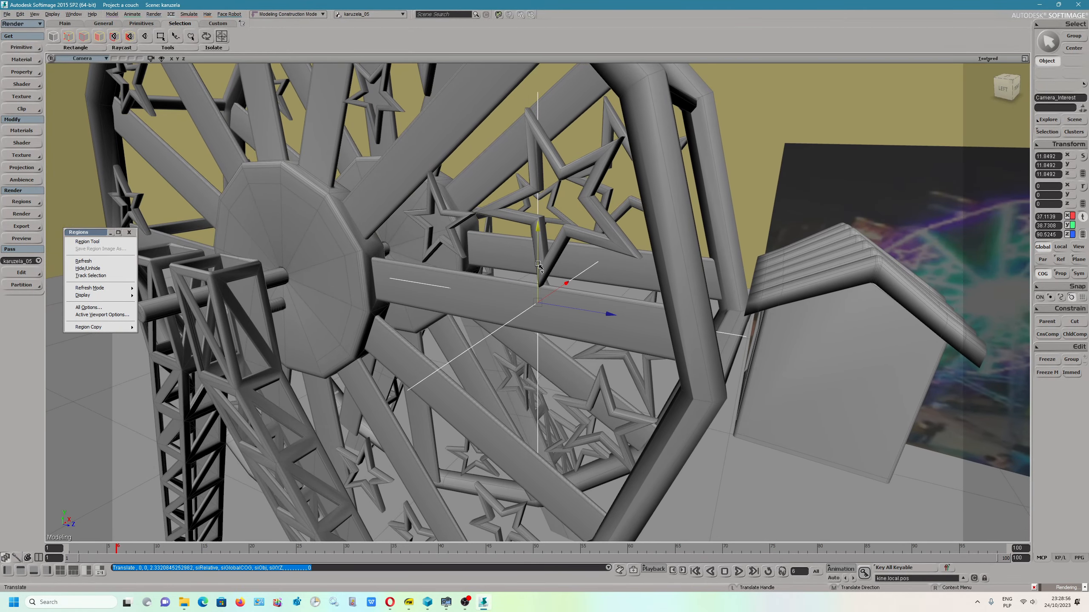
left_click_drag(538, 227, 560, 163)
left_click_drag(603, 273, 565, 315, "alt")
left_click_drag(547, 279, 549, 425)
right_click_drag(550, 425, 549, 266)
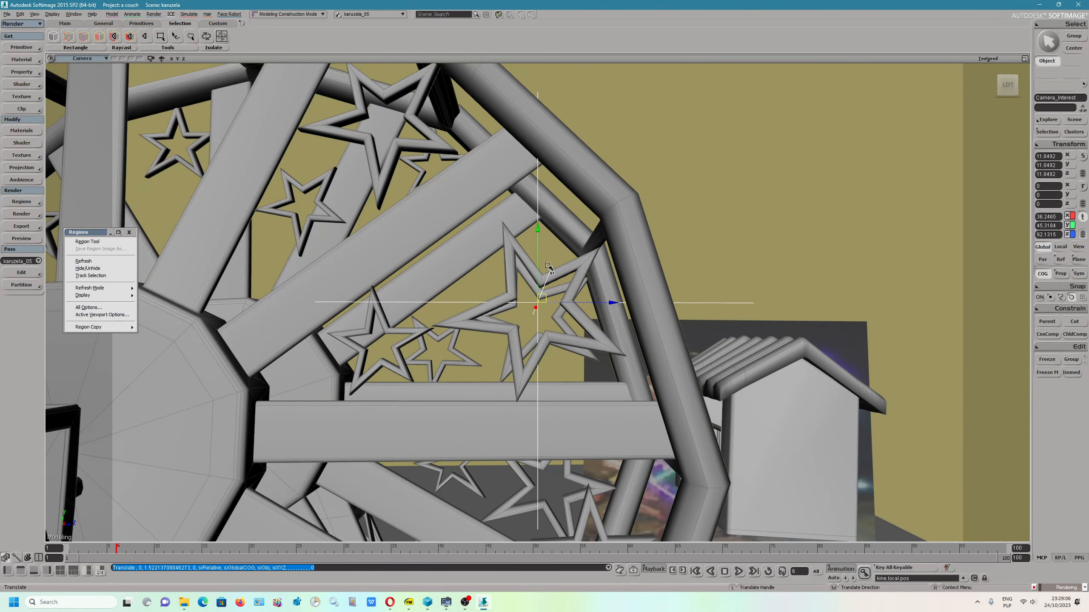
left_click_drag(537, 257, 537, 278)
right_click_drag(537, 279, 605, 437)
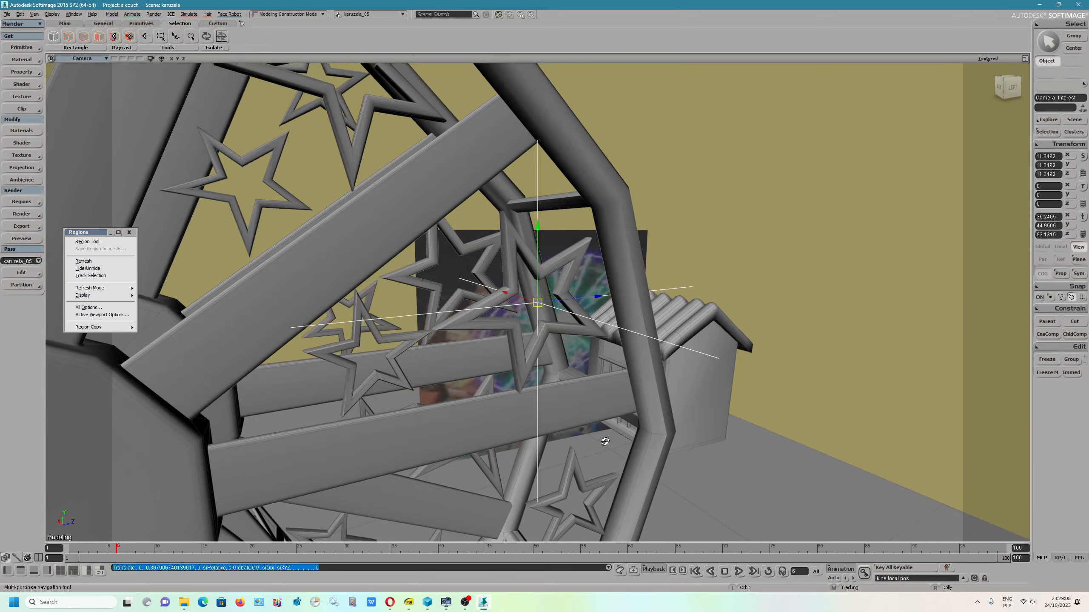
Step: Render a wide preview region over the spokes, outer star and rim to check the focus, and close the region
left_click(111, 243)
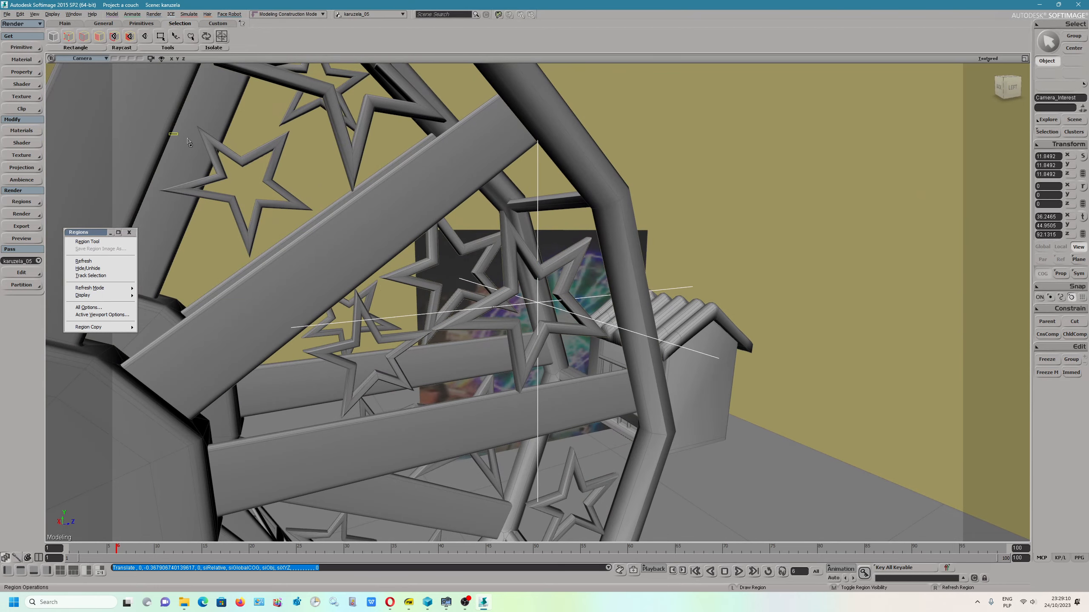
left_click_drag(169, 132, 767, 468)
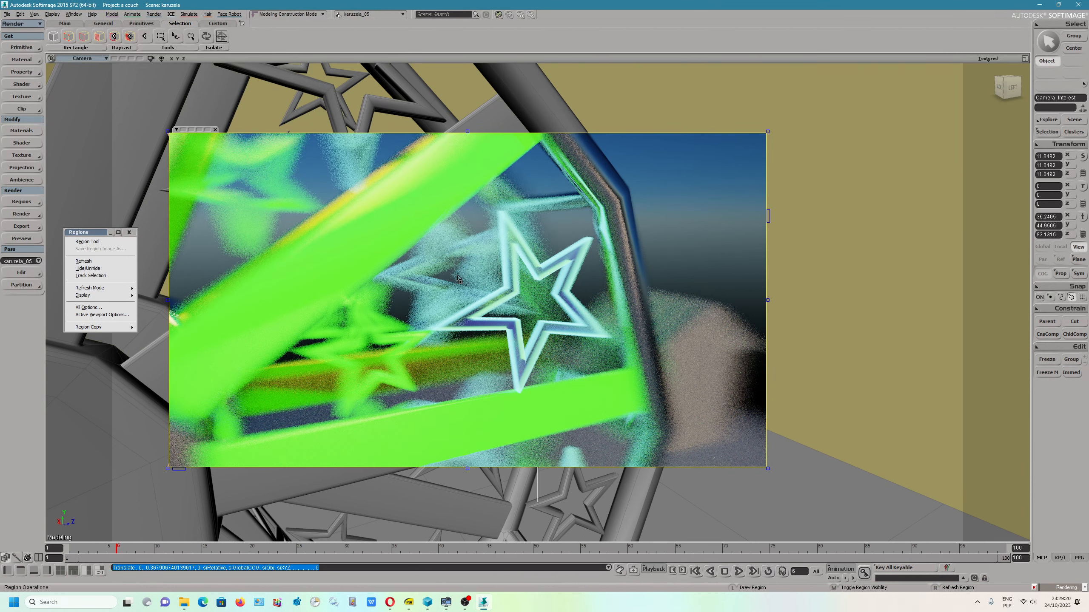
left_click(216, 131)
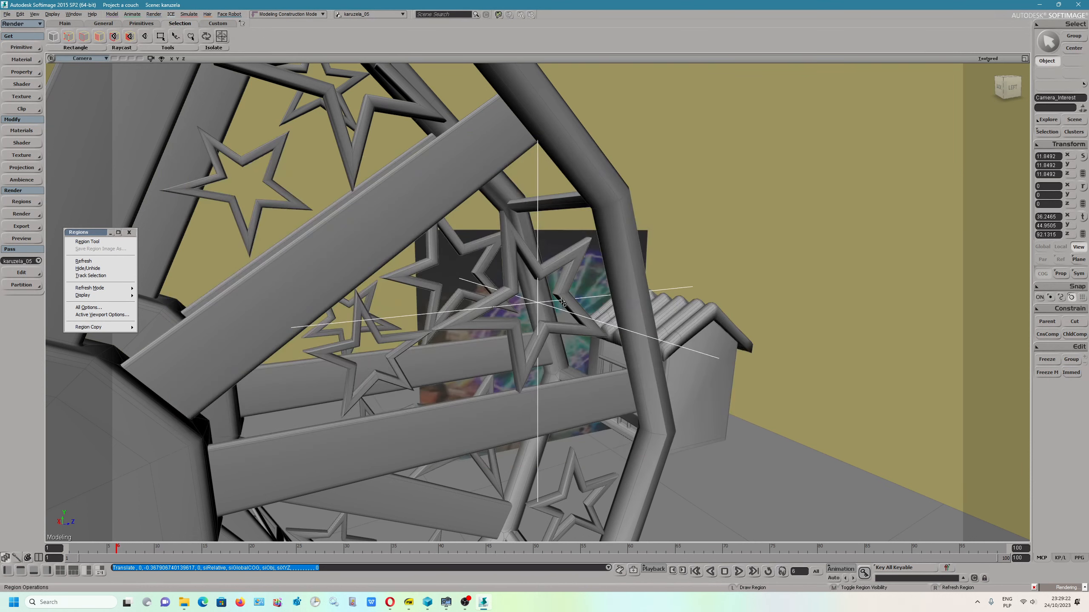
Step: Select the camera in the perspective view and set the CyclesCamera aperture size to 0.401
left_click(503, 296)
left_click(1025, 59)
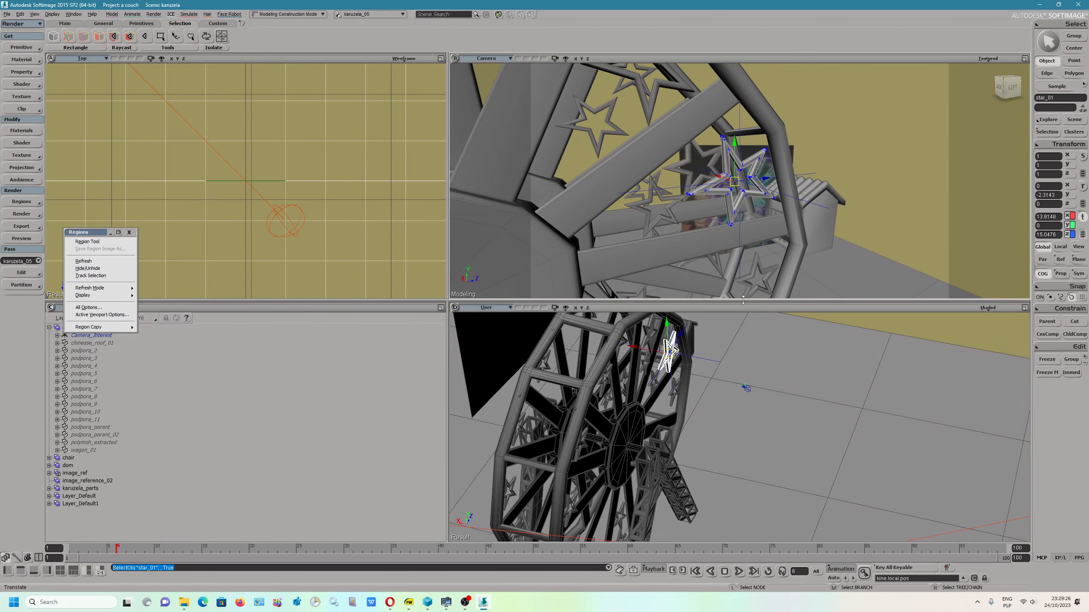
left_click(746, 388)
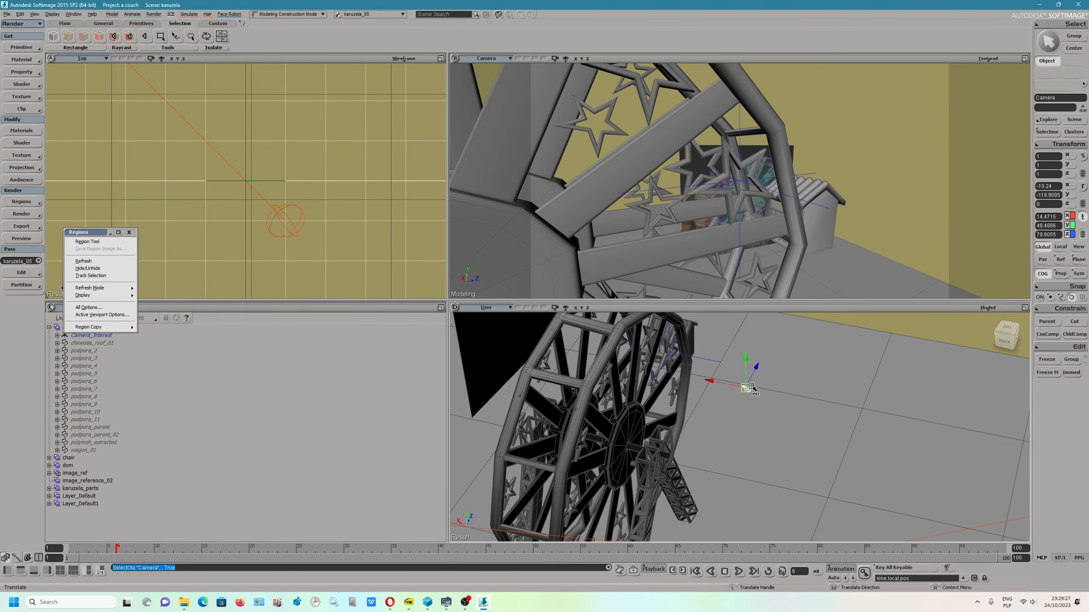
left_click(1047, 132)
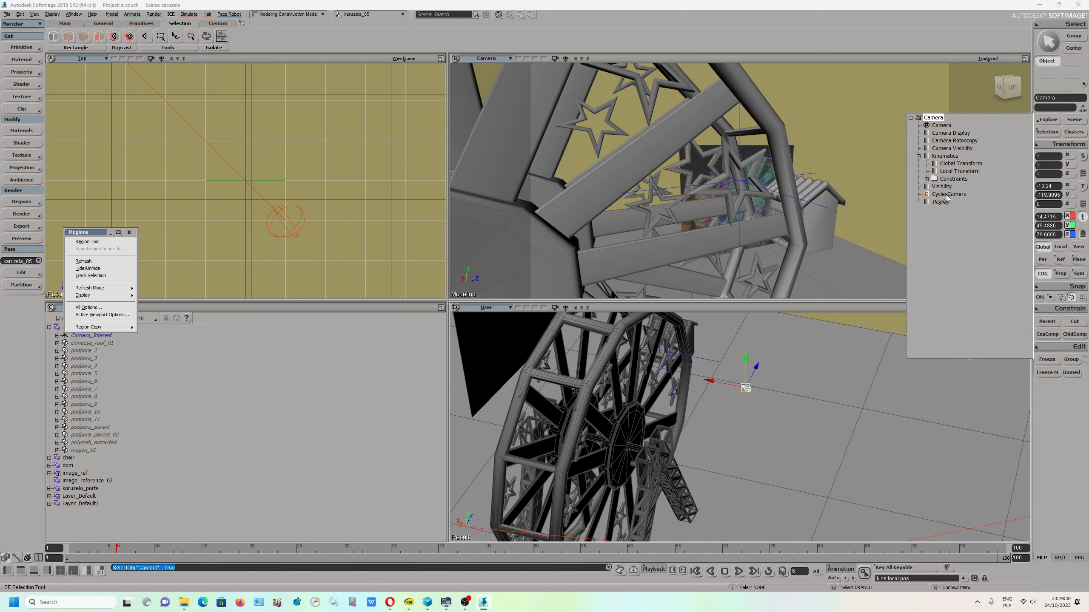
left_click(947, 195)
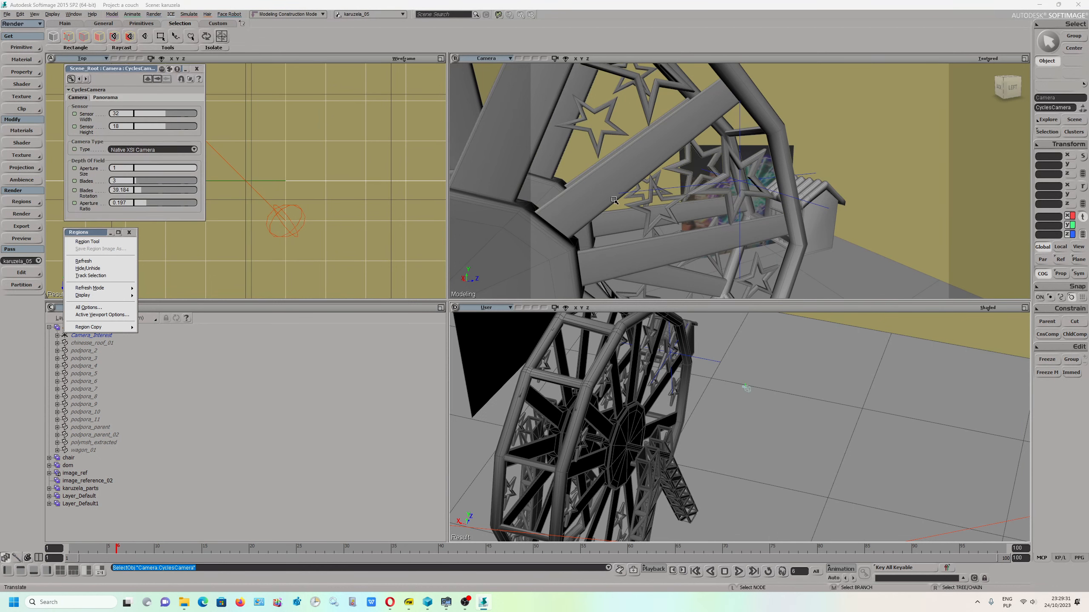
left_click(163, 167)
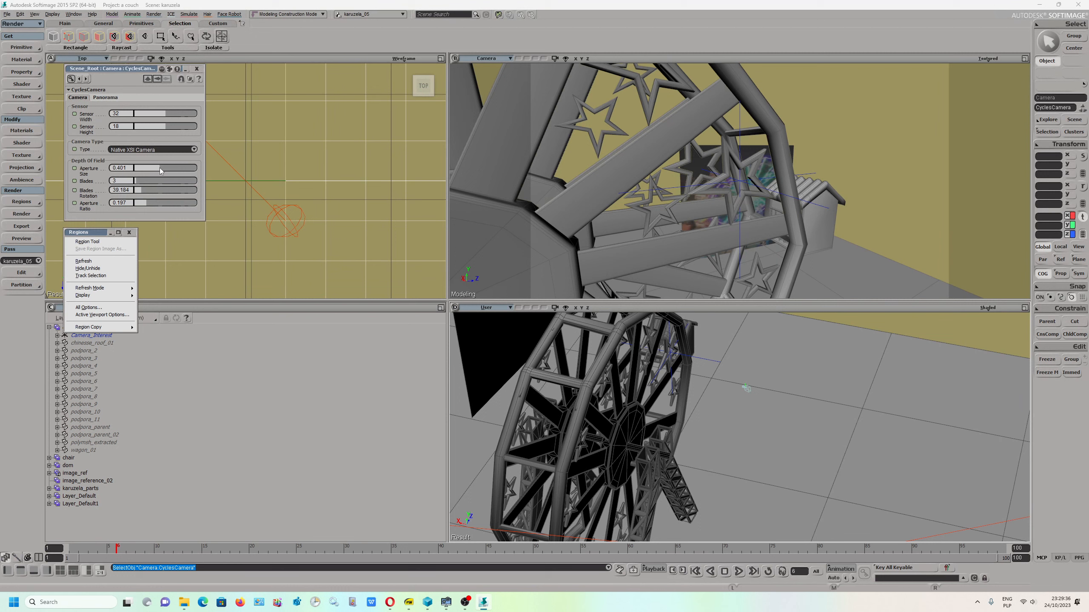
left_click_drag(160, 167, 160, 168)
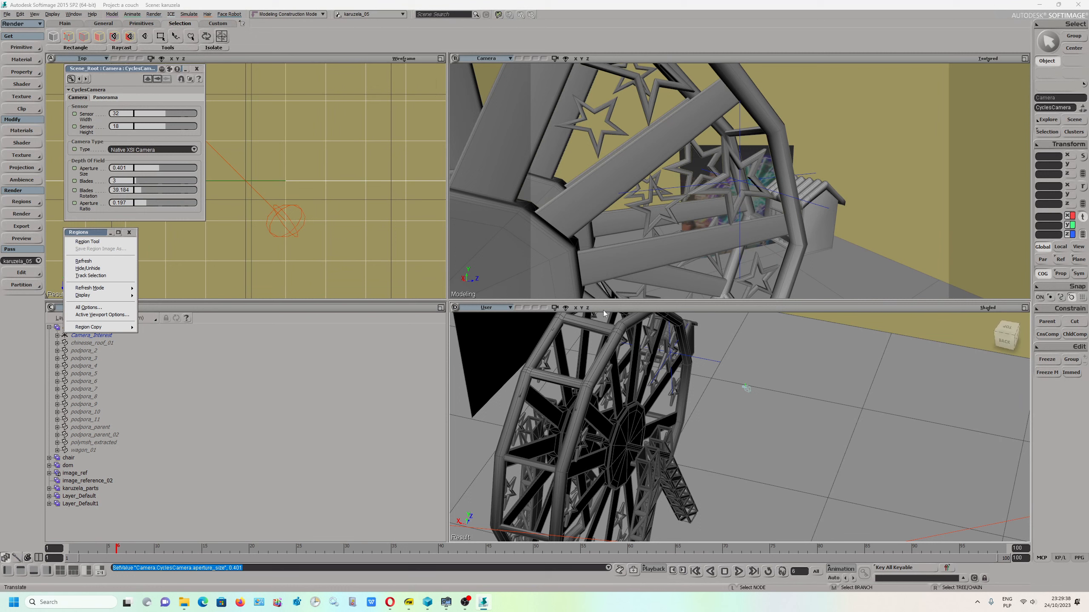
Step: Open the camera's own properties and widen its vertical field of view angle to 78.932
left_click(747, 183)
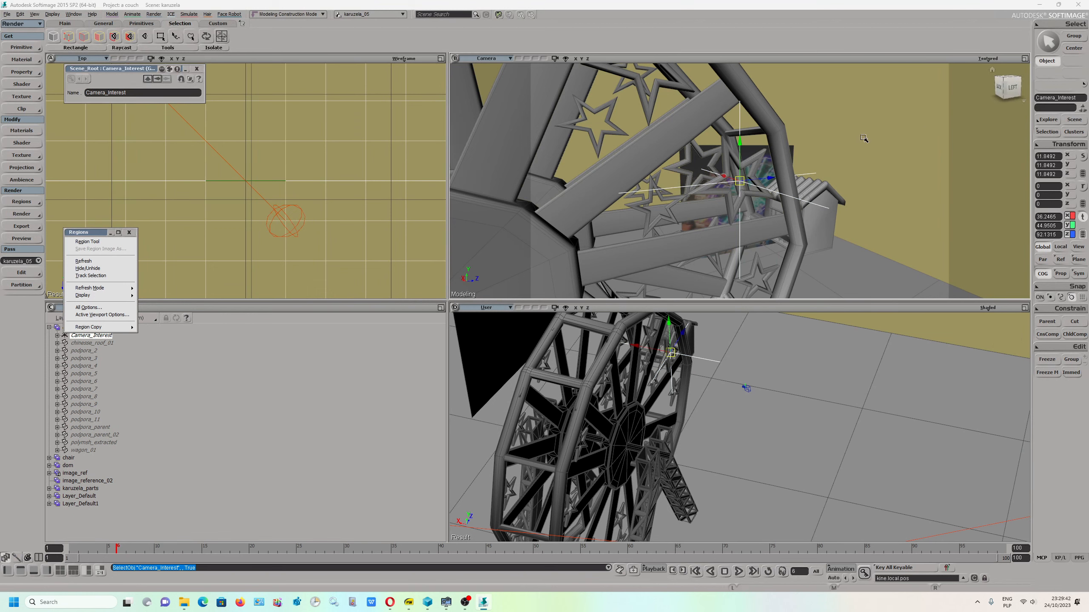
left_click(746, 394)
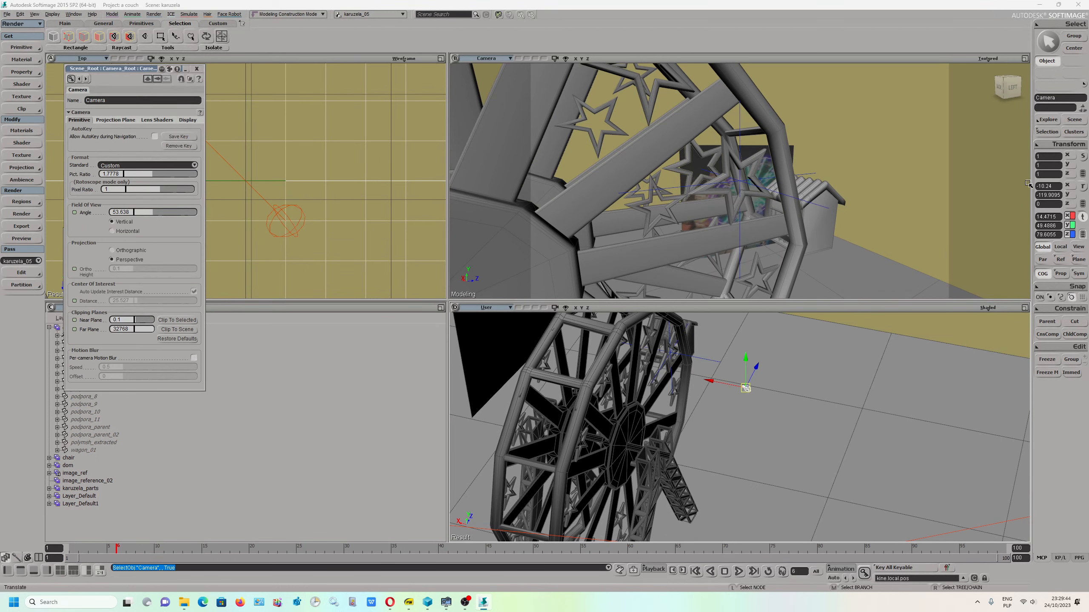
left_click(1043, 133)
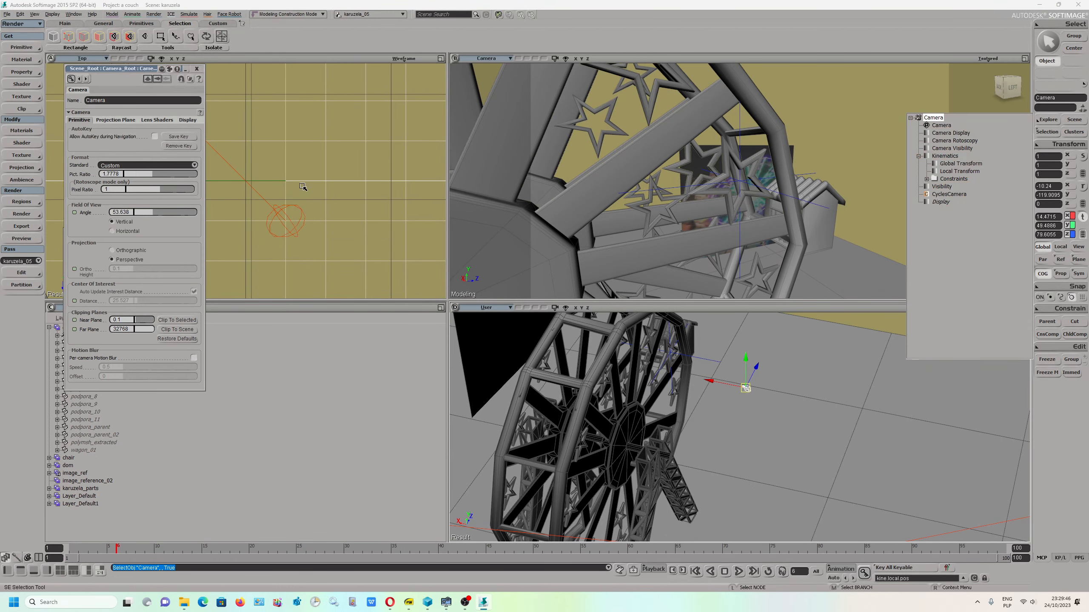
left_click(127, 76)
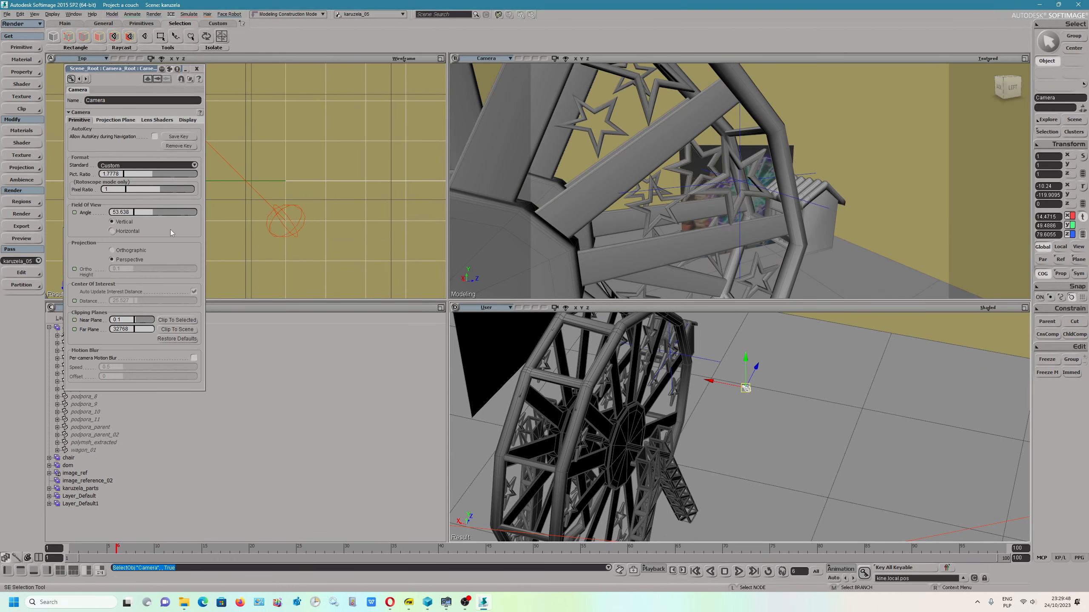
left_click_drag(153, 213, 161, 214)
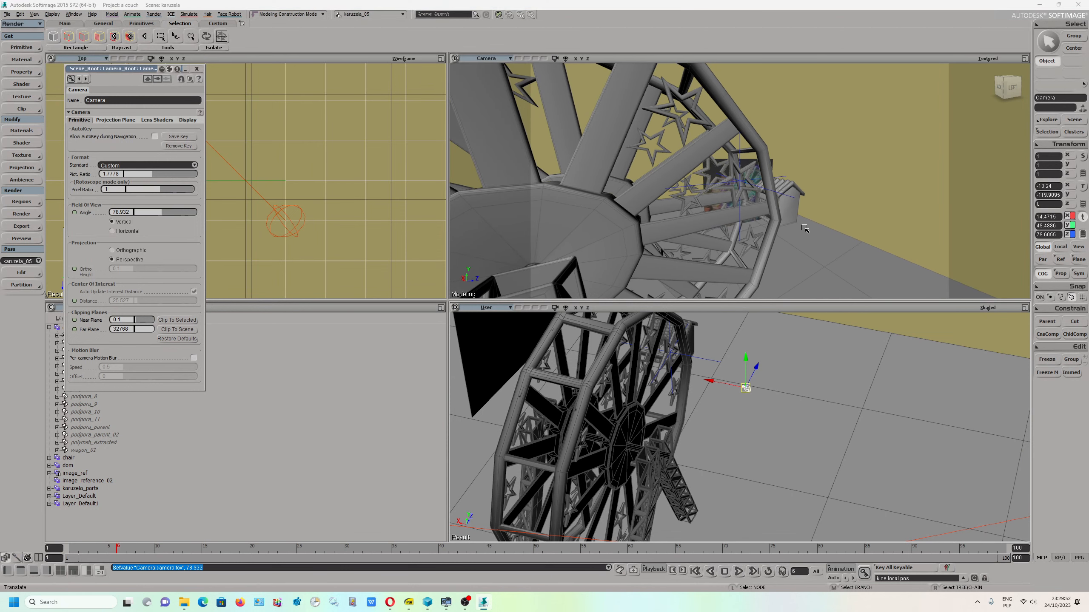
Step: Move the camera in close to the outer star and enlarge the camera view, framing the wheel from slightly above
key("s")
middle_click_drag(777, 196, 975, 150)
left_click_drag(763, 160, 788, 167)
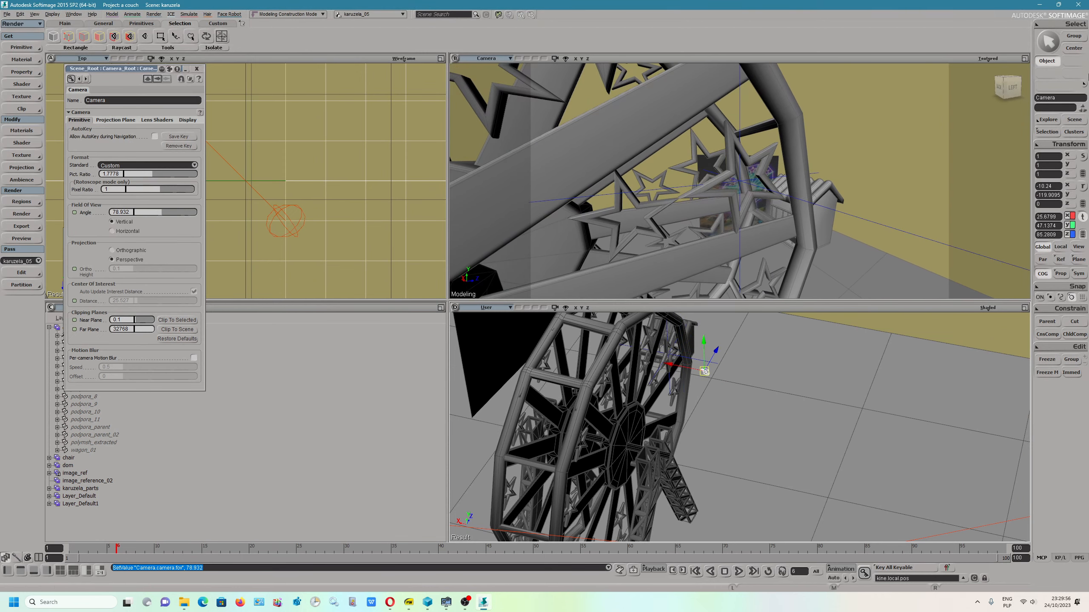
left_click(1025, 59)
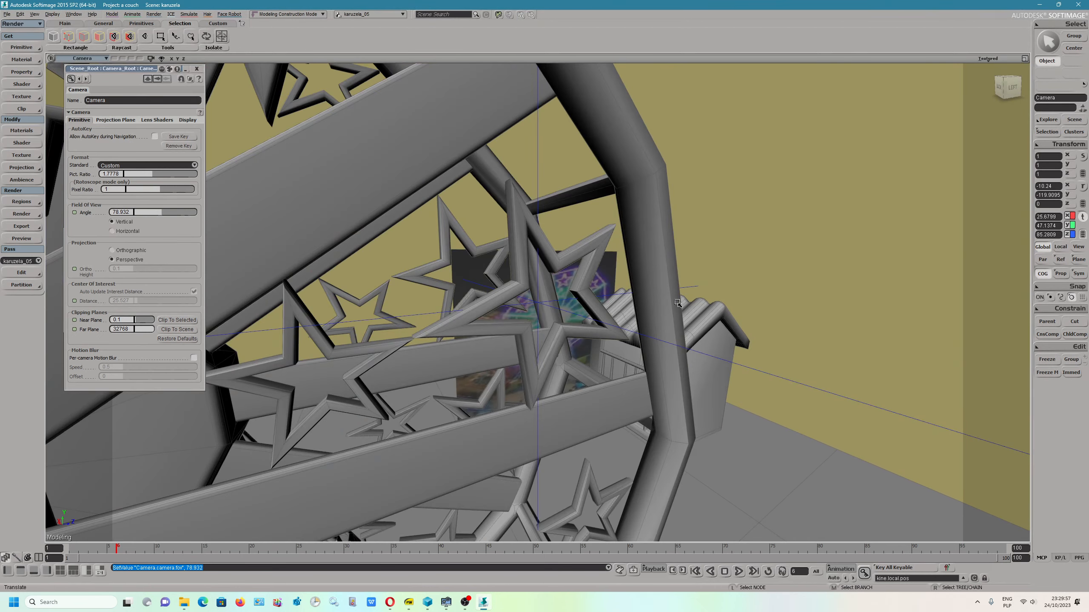
key("s")
mouse_move(702, 323)
right_mouse_down()
mouse_move(695, 347)
mouse_move(708, 343)
right_mouse_up()
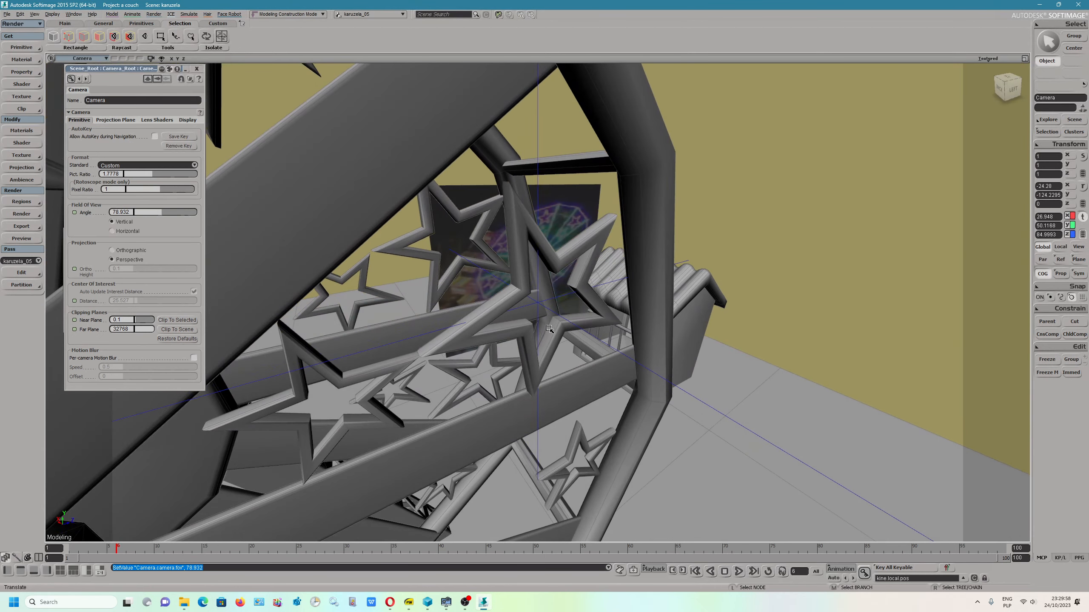
Step: Shift the camera interest along X to about 36.2 to refocus on the outer star, and orbit the camera to a lower angle
left_click(550, 316)
left_click(553, 313)
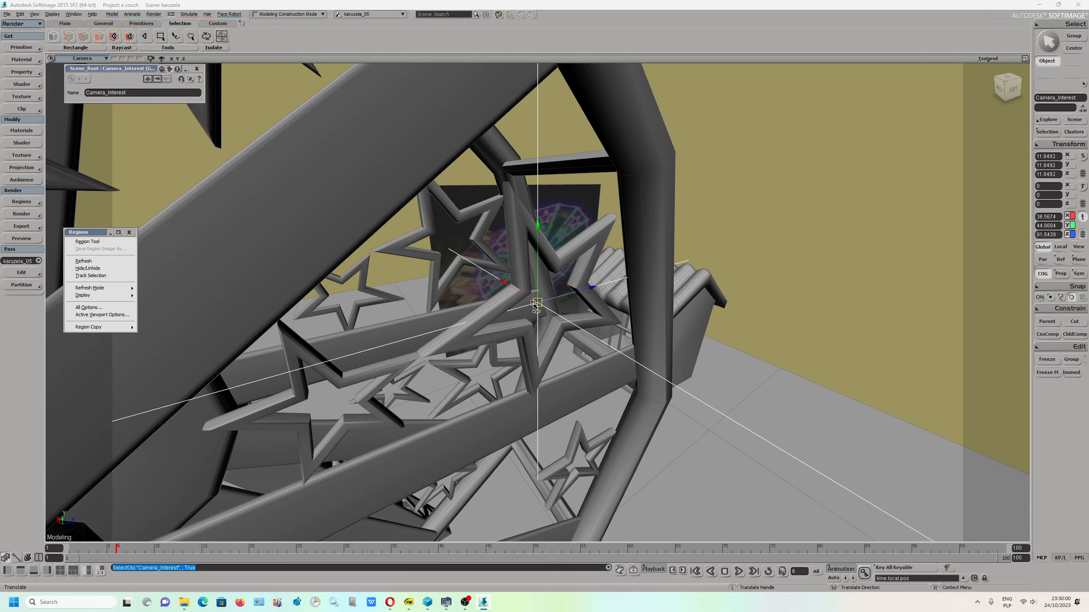
mouse_move(527, 296)
left_mouse_down()
mouse_move(514, 287)
mouse_move(522, 291)
left_mouse_up()
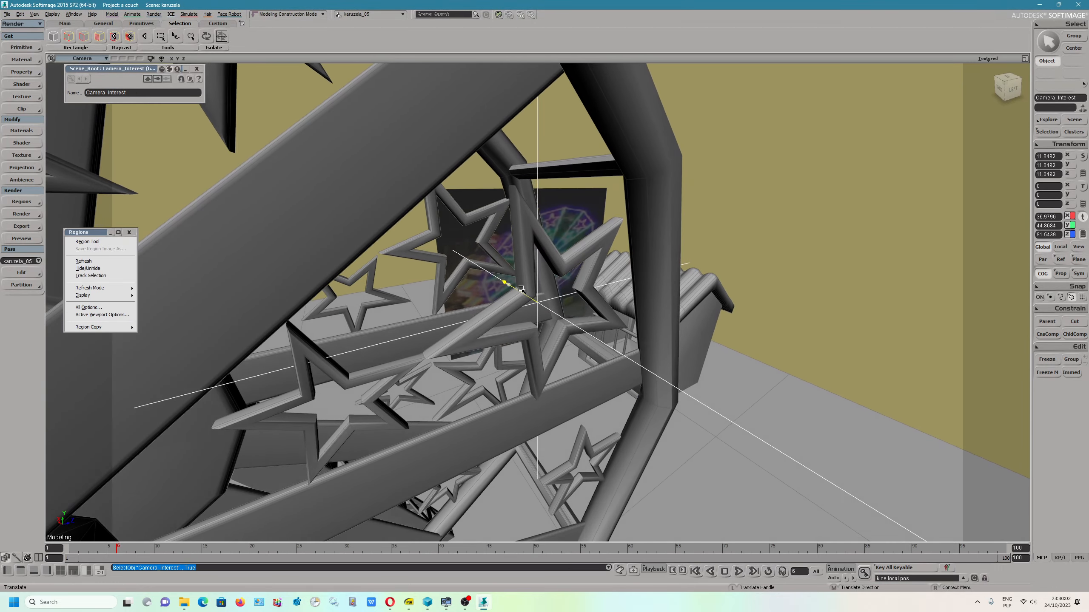
key("s")
left_click_drag(561, 369, 597, 398)
left_click_drag(556, 298, 529, 306)
key("s")
left_click_drag(506, 382, 559, 356)
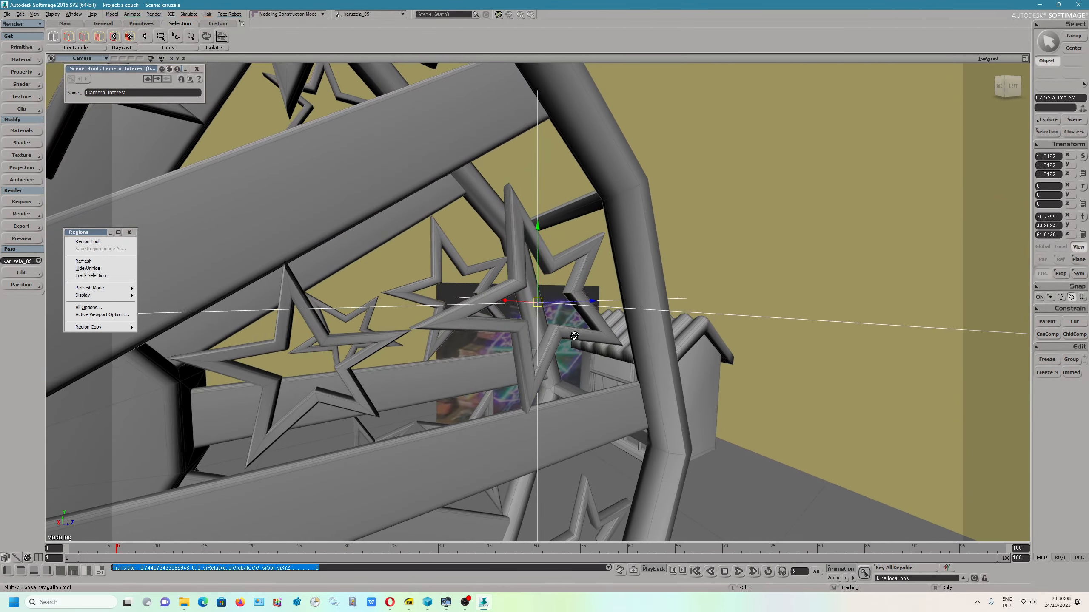
Step: Render a preview region around the outer star and rim to check the new framing and blur, and close the region
left_click(87, 241)
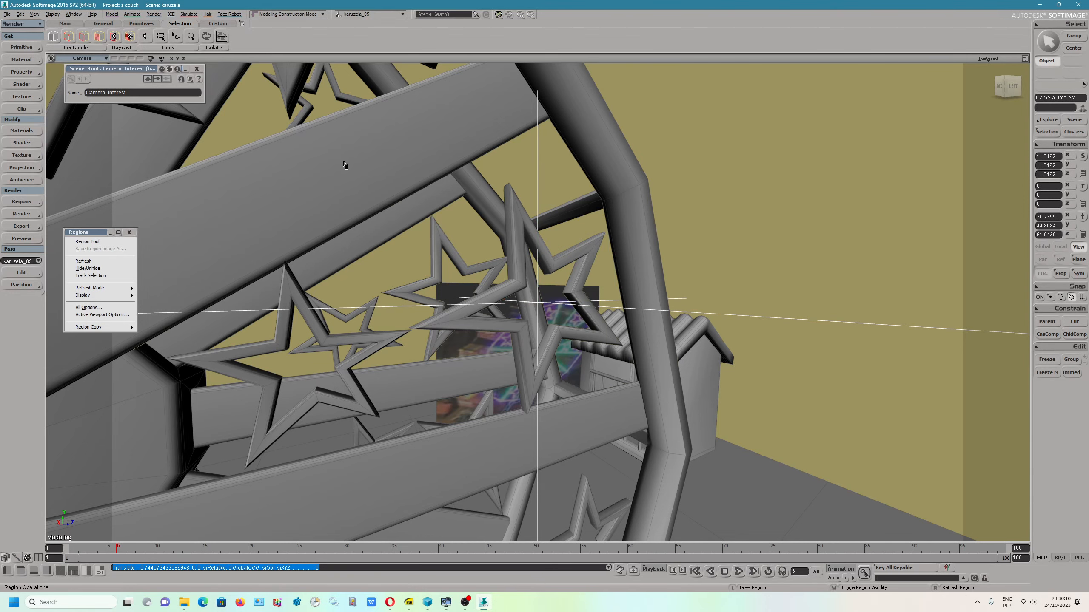
left_click_drag(338, 122, 758, 470)
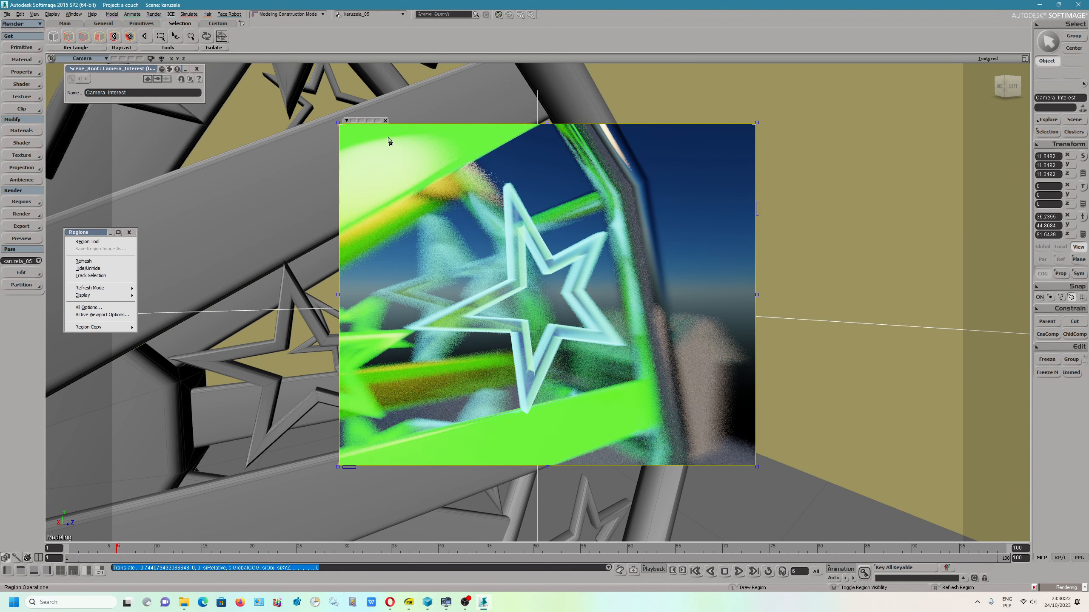
left_click(386, 121)
Step: Set the color management gamma in the Cycles renderer options to 0.714
key("v")
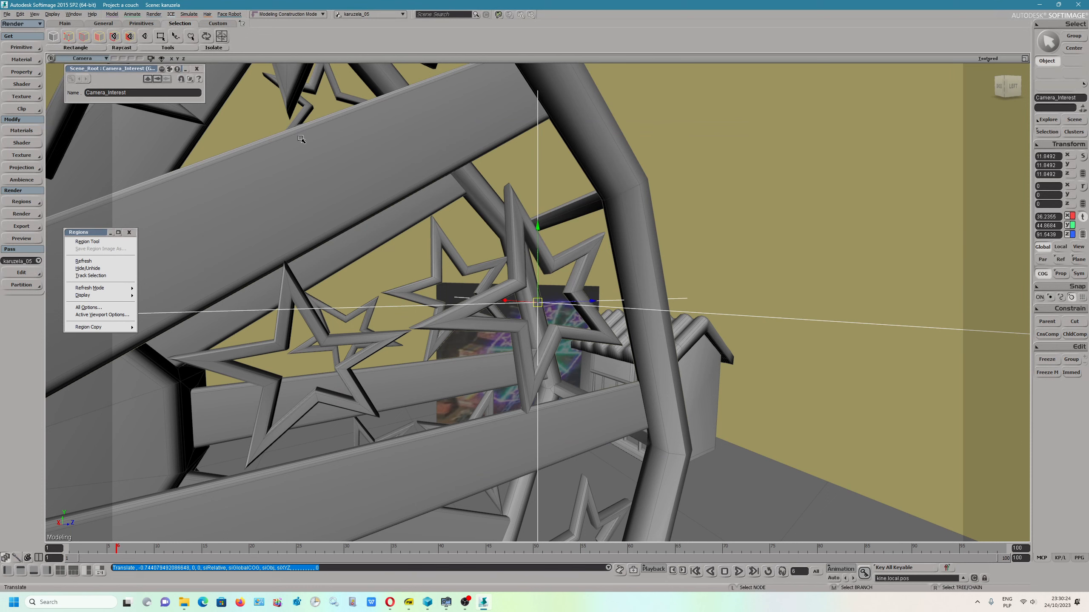
left_click(153, 14)
mouse_move(163, 140)
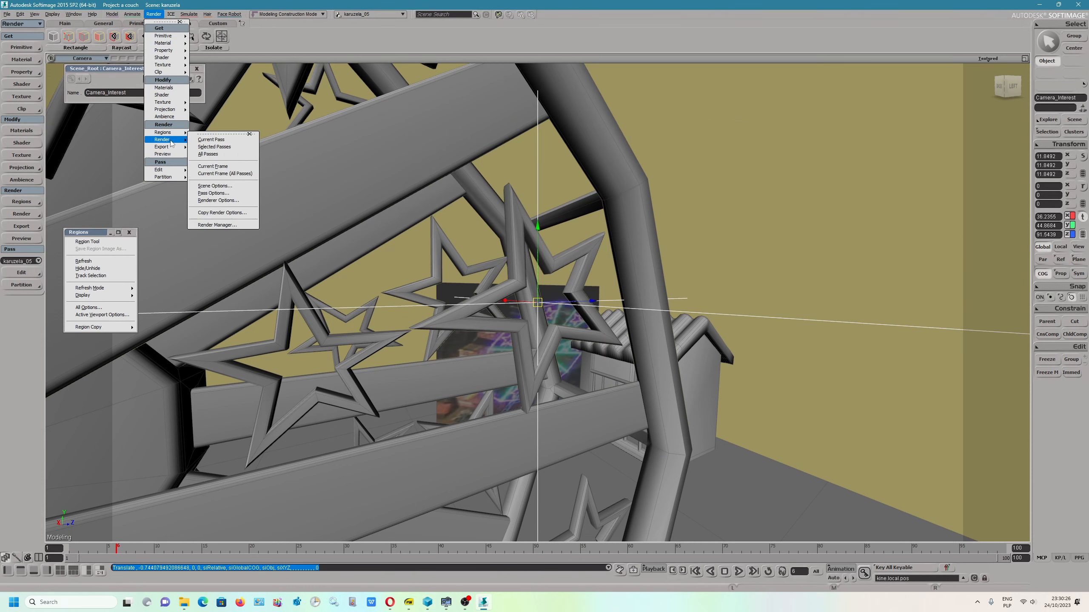
left_click(231, 201)
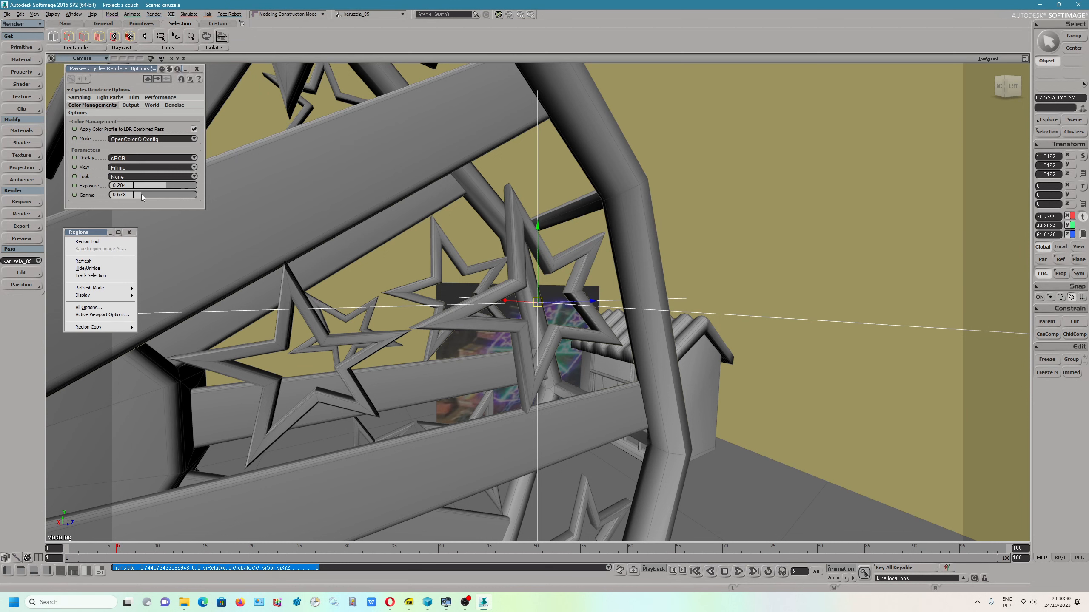
left_click_drag(142, 194, 143, 194)
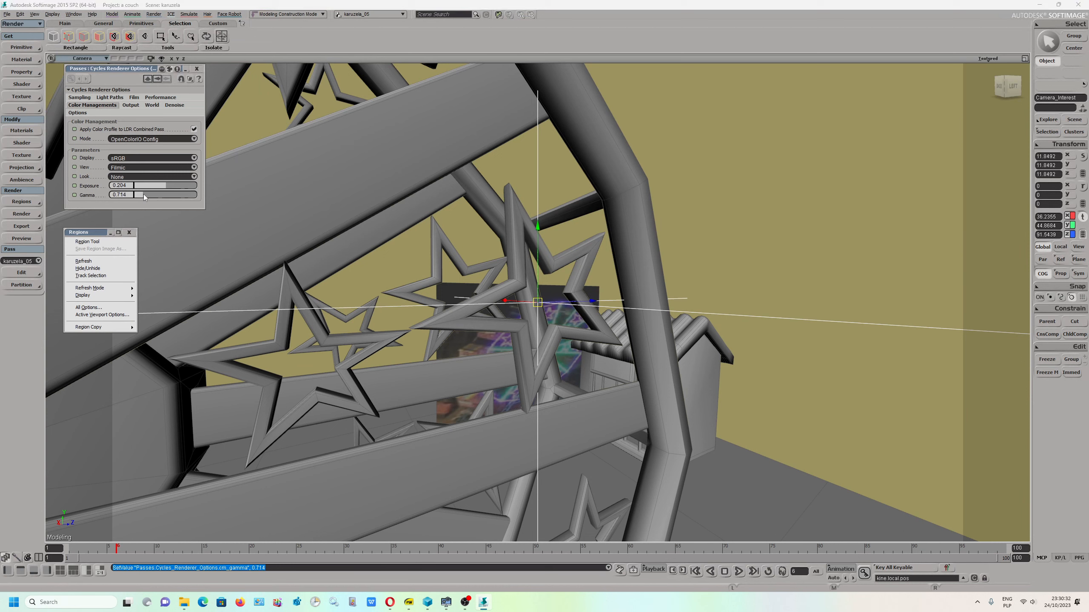
Step: Render a tall preview region over the outer star, spokes and rim to check the gamma, and close the region
left_click(88, 242)
left_click_drag(323, 88, 784, 524)
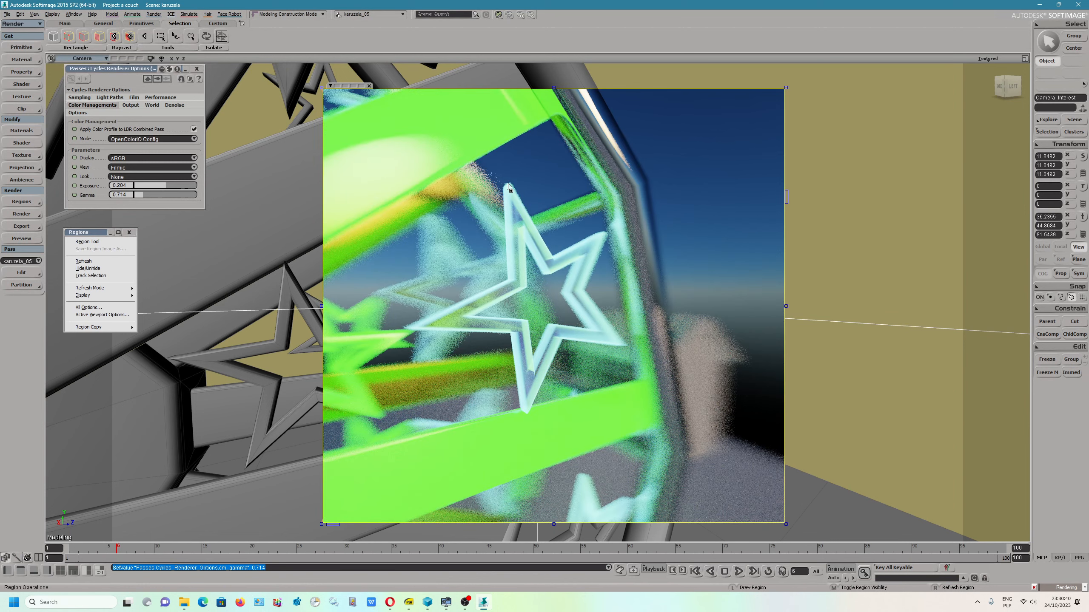
left_click(369, 86)
Step: Set the color management gamma to 0.918 and render a narrower preview region around the outer star
left_click_drag(142, 194, 145, 194)
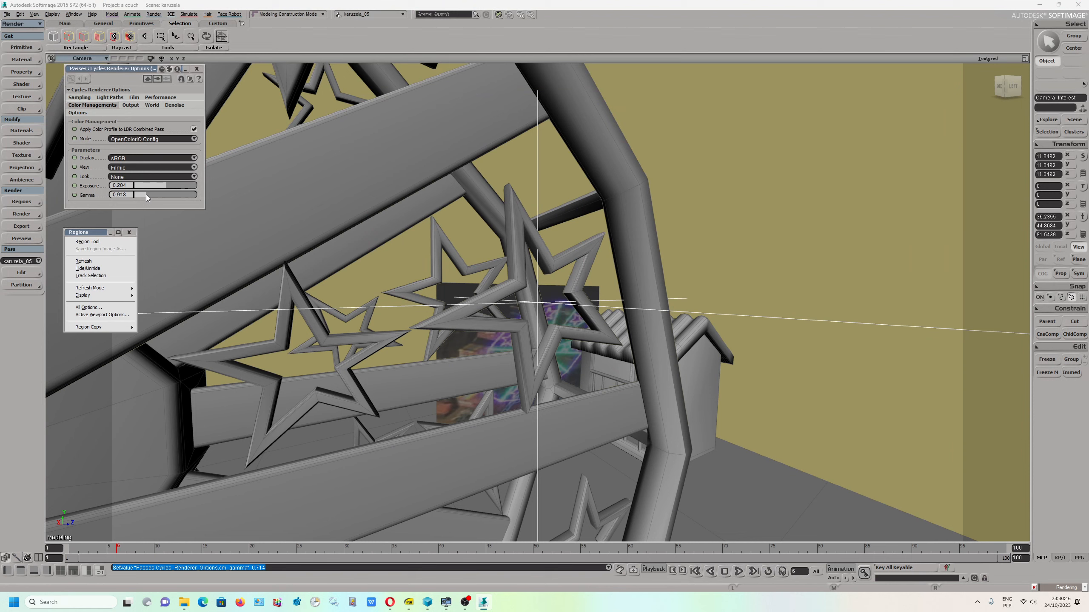
left_click_drag(395, 88, 746, 509)
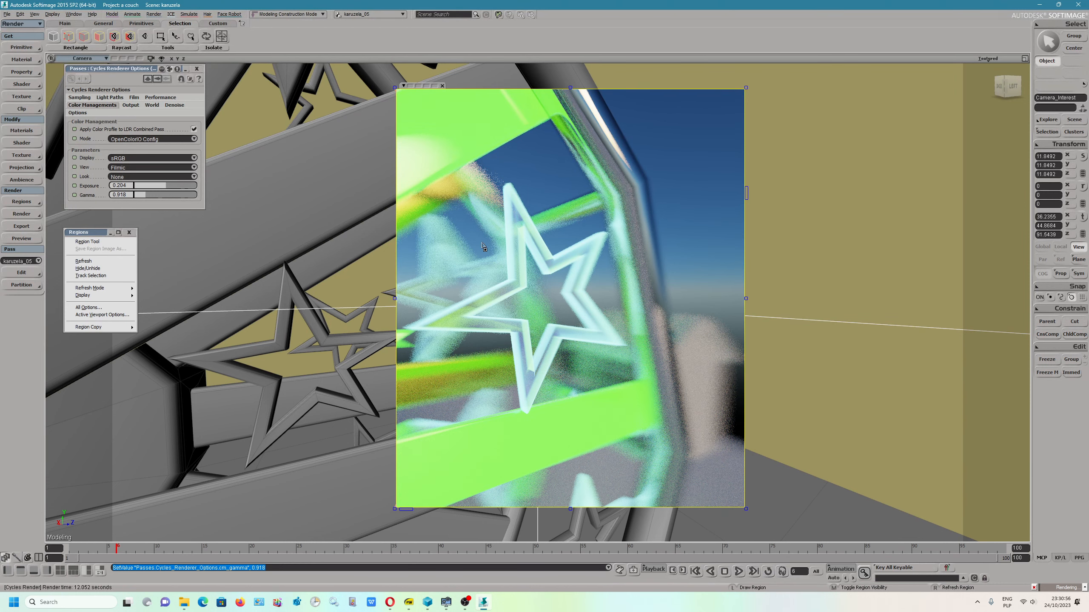
Step: Close the preview region and swing the camera out to a wider view of the Ferris wheel's hub, spokes and stars
left_click(442, 86)
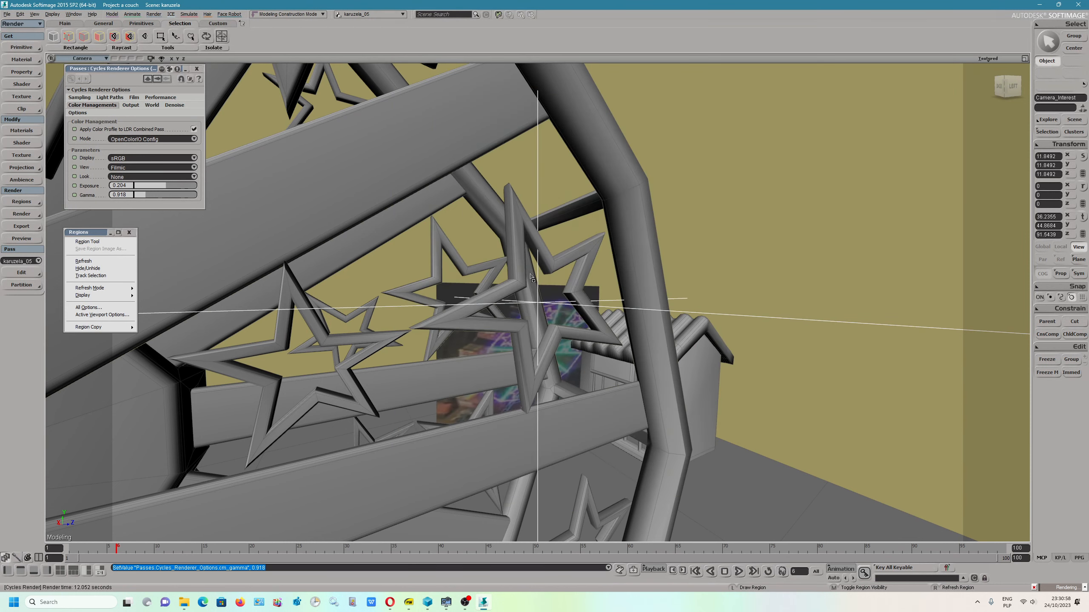
key("v")
key("o")
left_click_drag(708, 219, 544, 313)
scroll(544, 313, "down", 3)
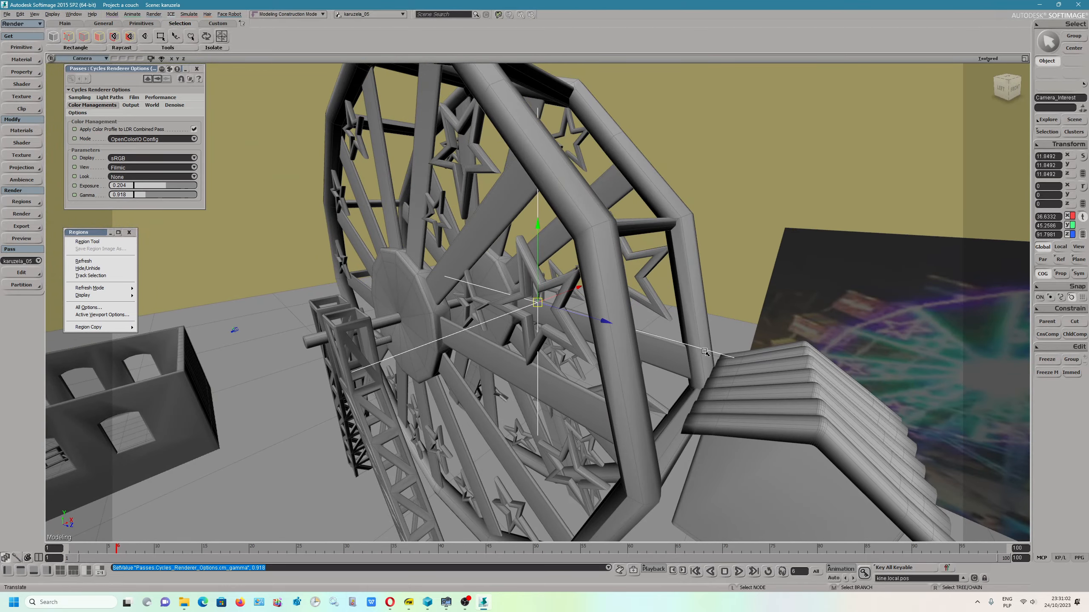
key("o")
left_click_drag(542, 359, 583, 356)
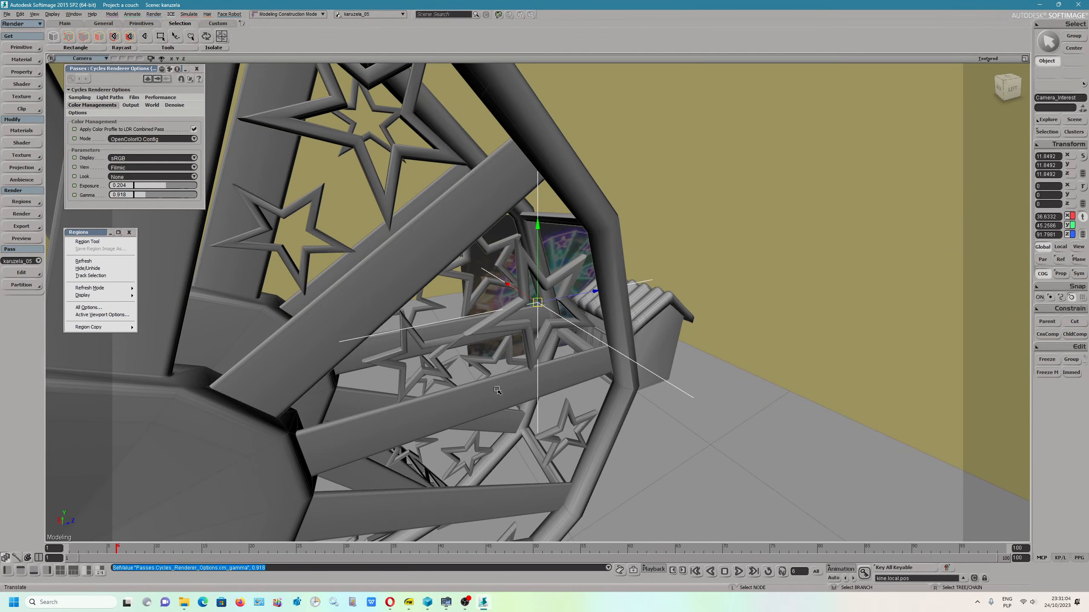
key("s")
left_click_drag(559, 306, 447, 400)
middle_click_drag(447, 399, 575, 446)
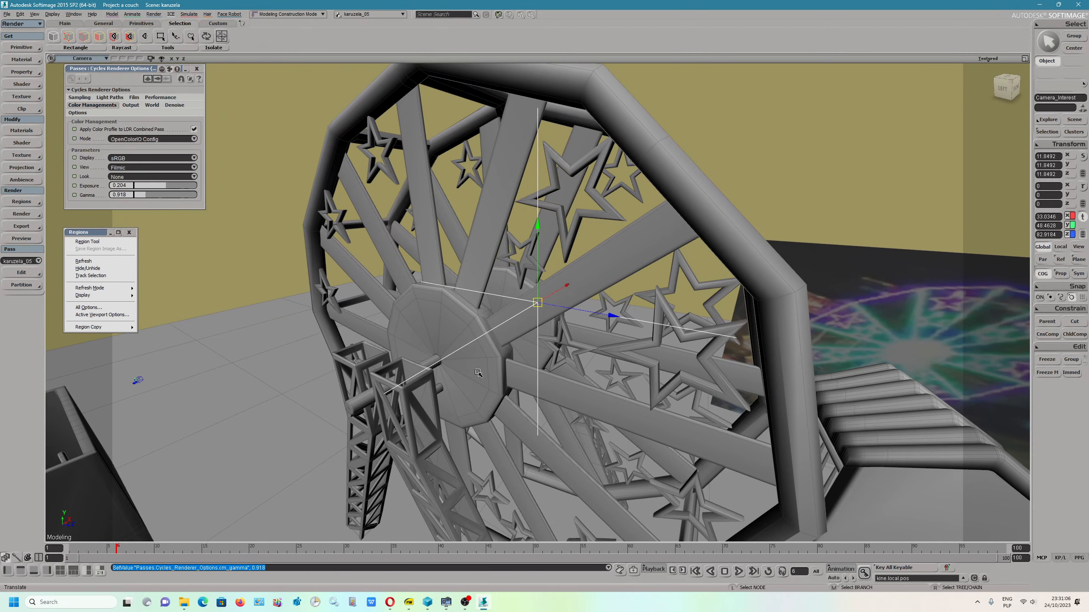
left_click(467, 604)
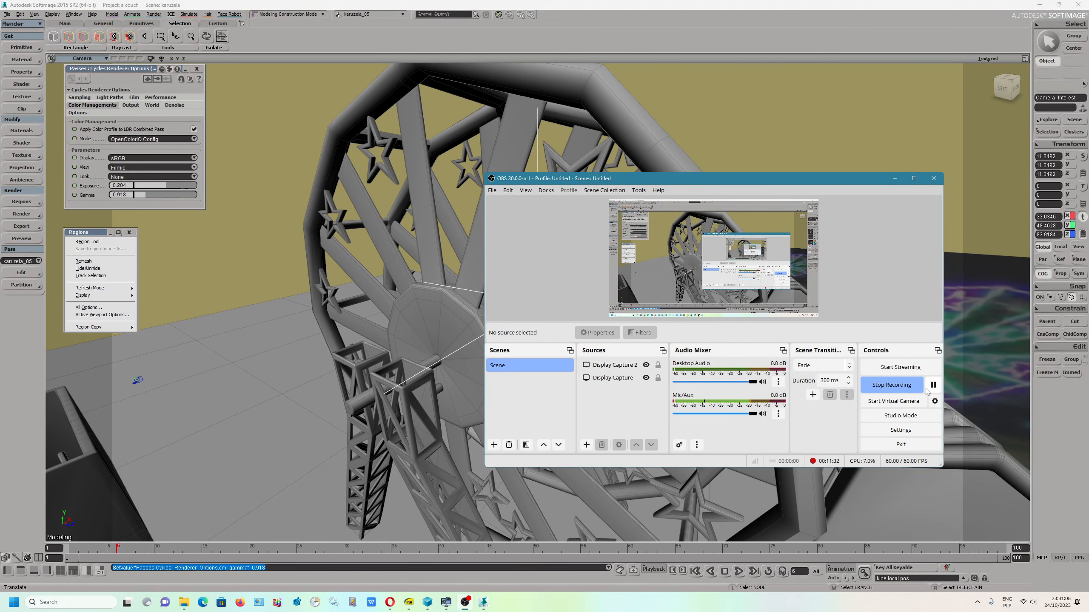
left_click(894, 178)
key("s")
left_click_drag(607, 311, 583, 349)
key("s")
key("s")
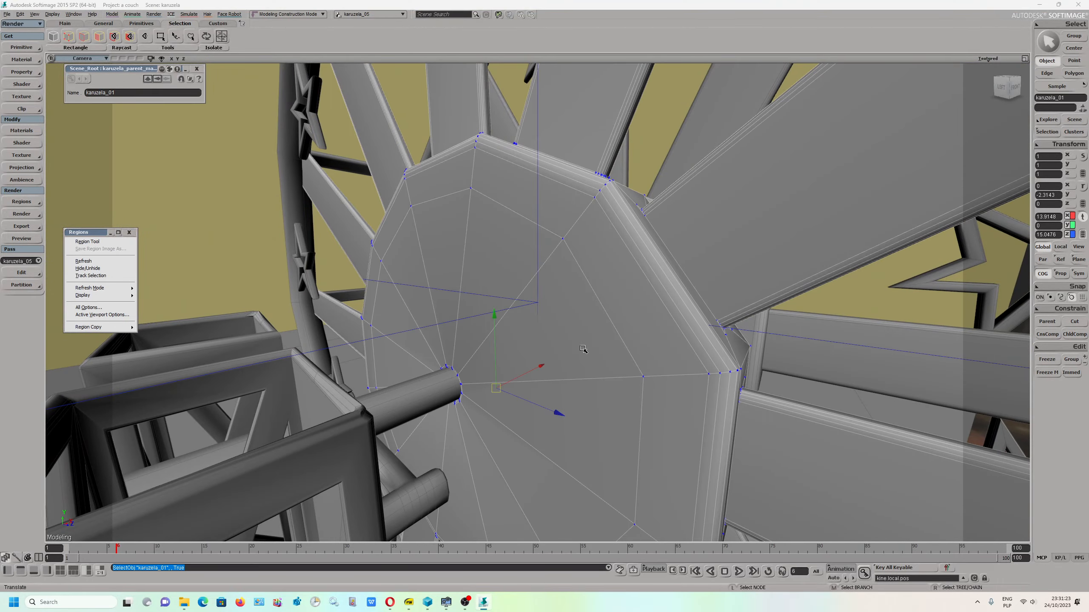
key("u")
left_click(584, 352)
key("s")
left_click_drag(548, 428, 537, 289)
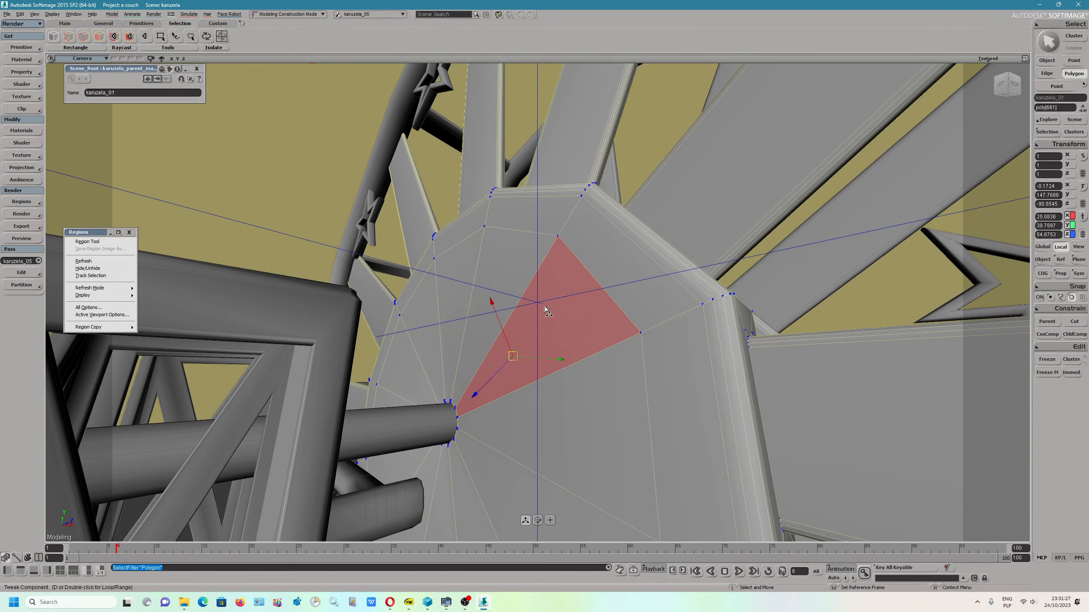
key("Delete")
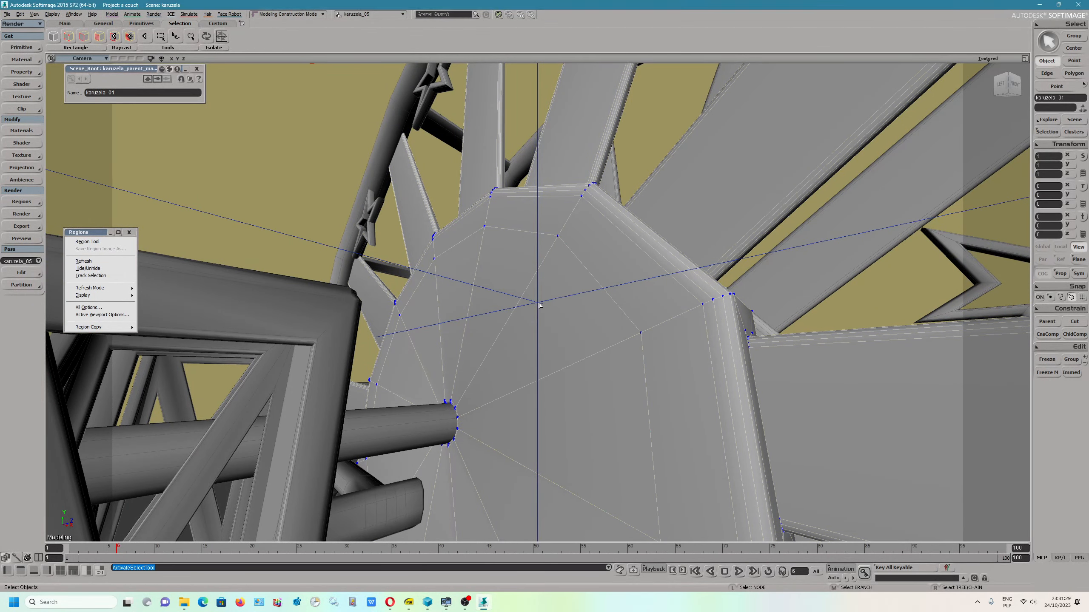
Step: Select the Camera_Interest null in front of the hub and scale it down uniformly to about 2.32
key("space")
left_click(539, 303)
key("s")
mouse_move(588, 357)
left_mouse_down()
mouse_move(651, 430)
mouse_move(608, 438)
mouse_move(615, 377)
mouse_move(605, 356)
left_mouse_up()
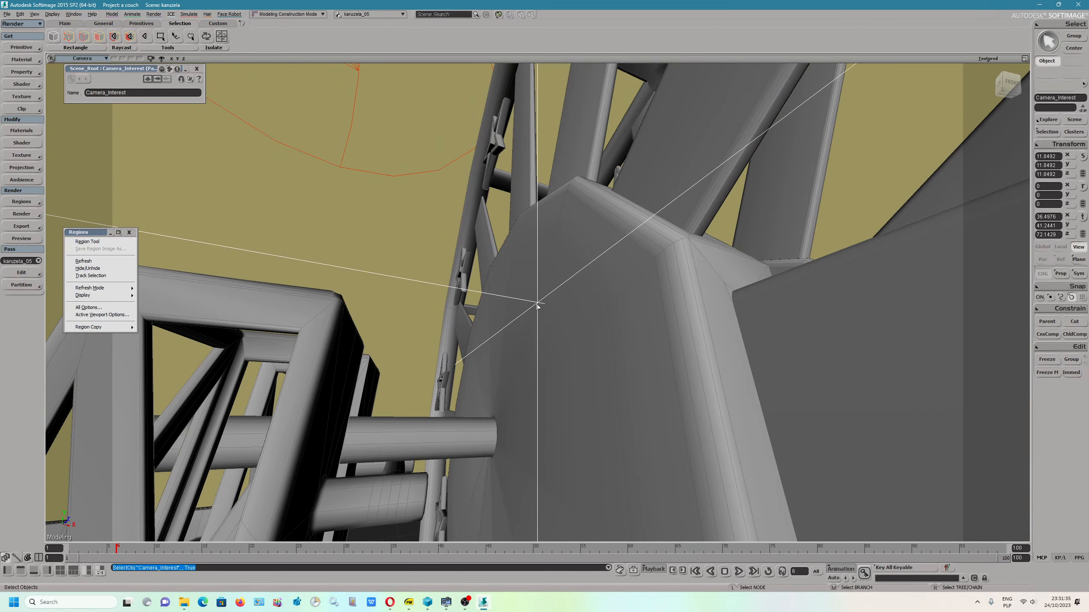
key("x")
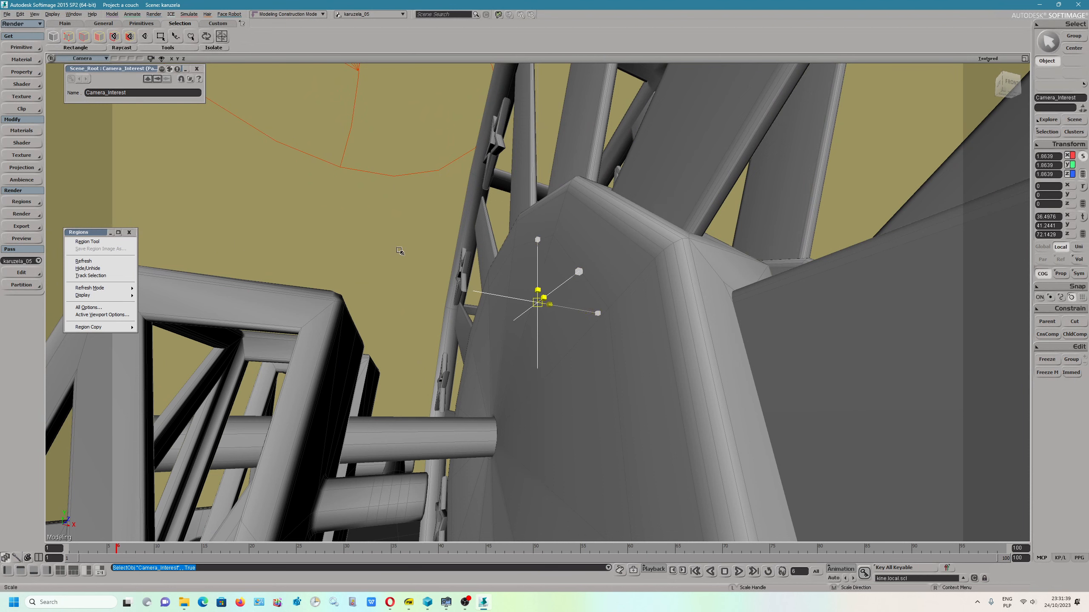
left_click_drag(407, 257, 918, 192)
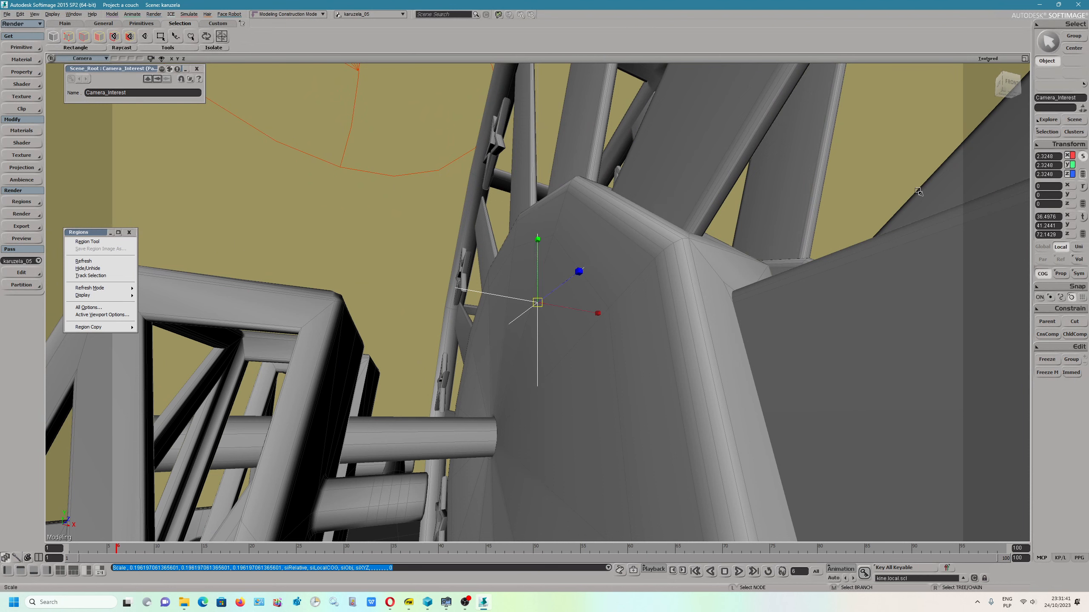
Step: Examine the properties listed under Camera_Interest, including its Camera Interest primitive, for available settings
left_click(1047, 134)
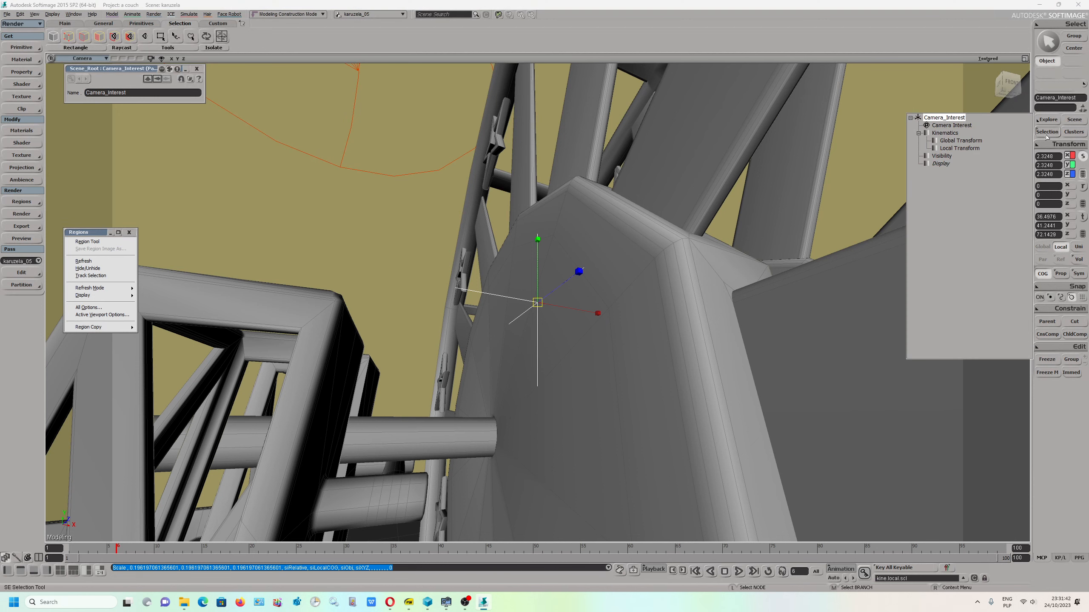
left_click(944, 118)
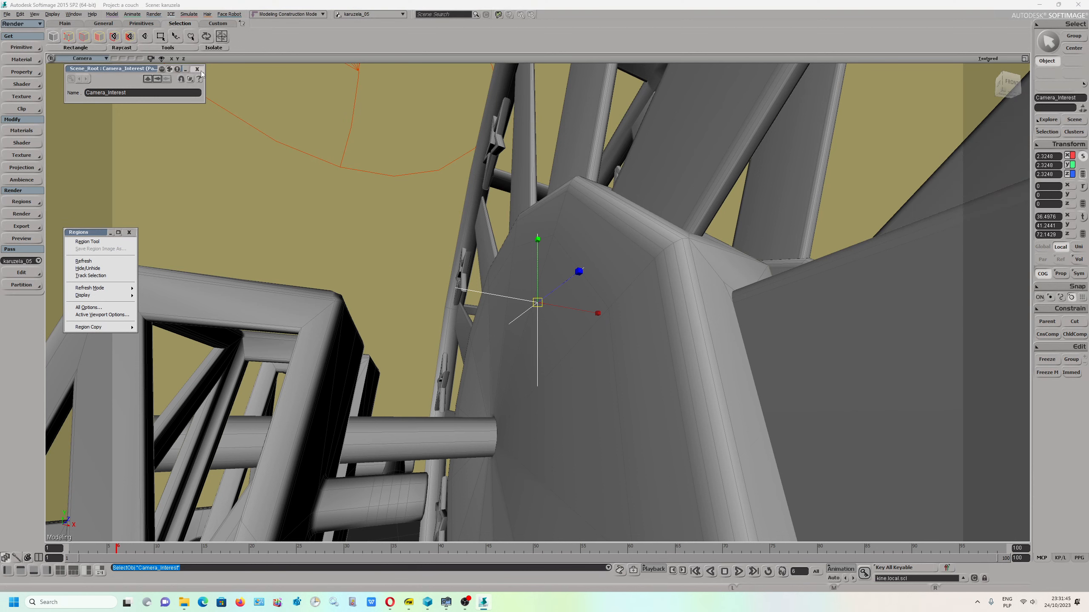
left_click(200, 71)
left_click(1046, 133)
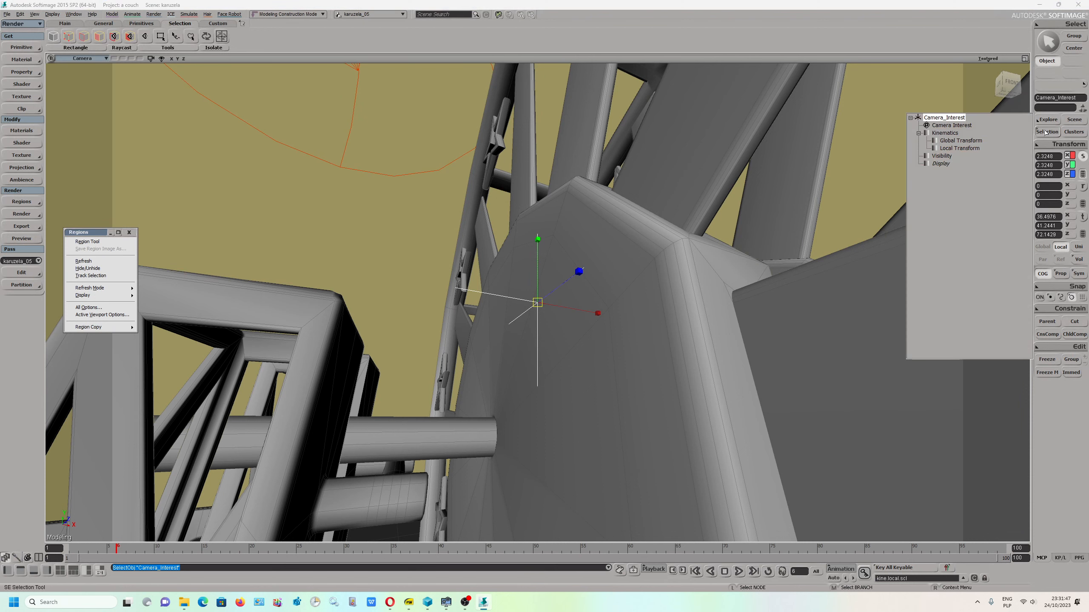
left_click(951, 125)
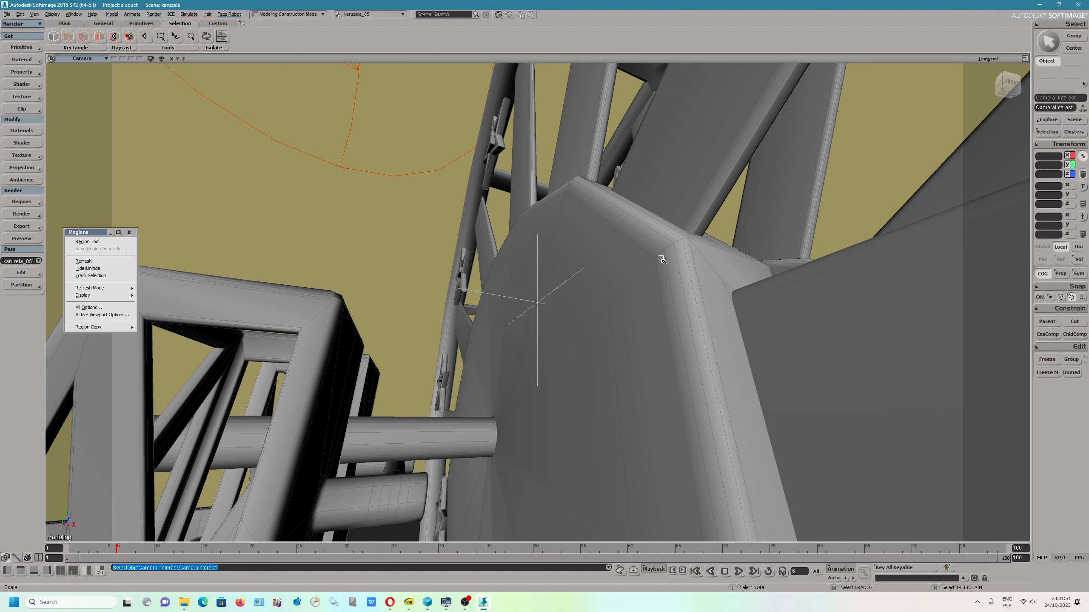
left_click(552, 291)
left_click(1045, 120)
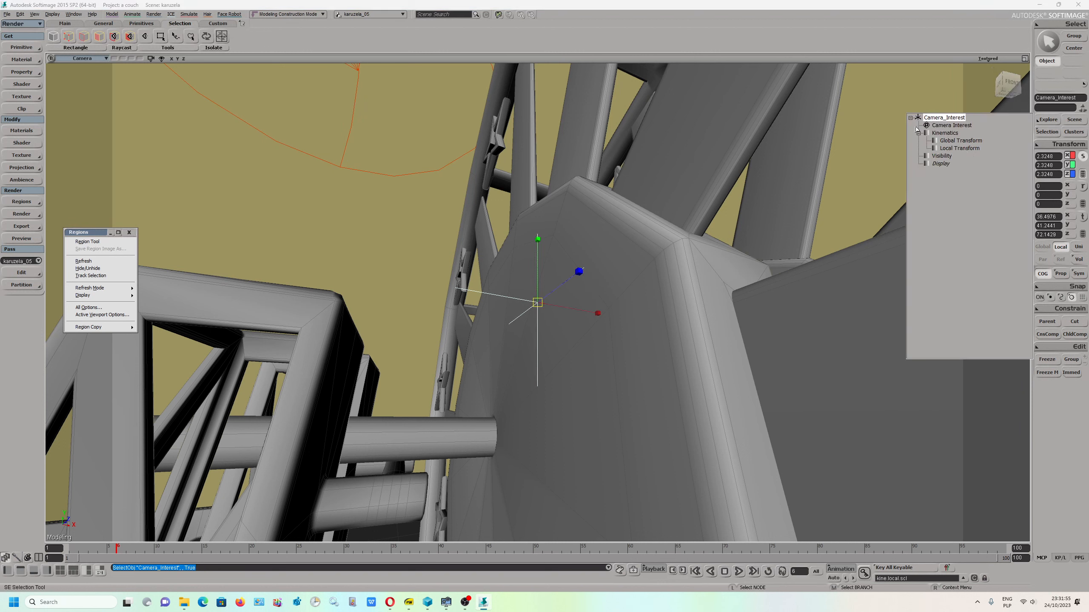
left_click(946, 120)
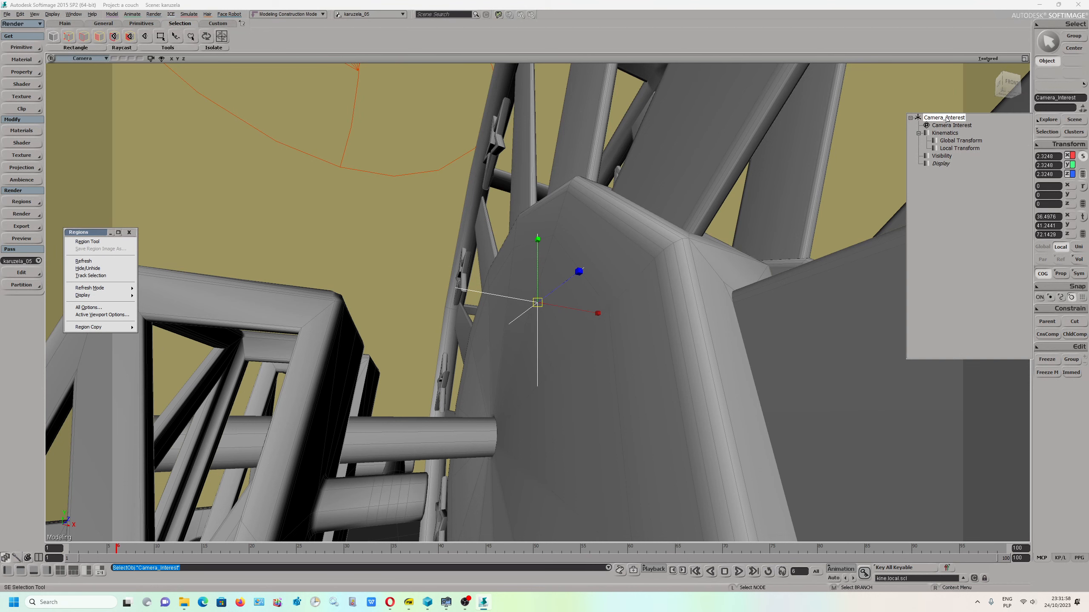
Step: Show the four-view layout without the Regions palette and expand Camera_Interest in the explorer to inspect its Camera Interest primitive
left_click(1024, 59)
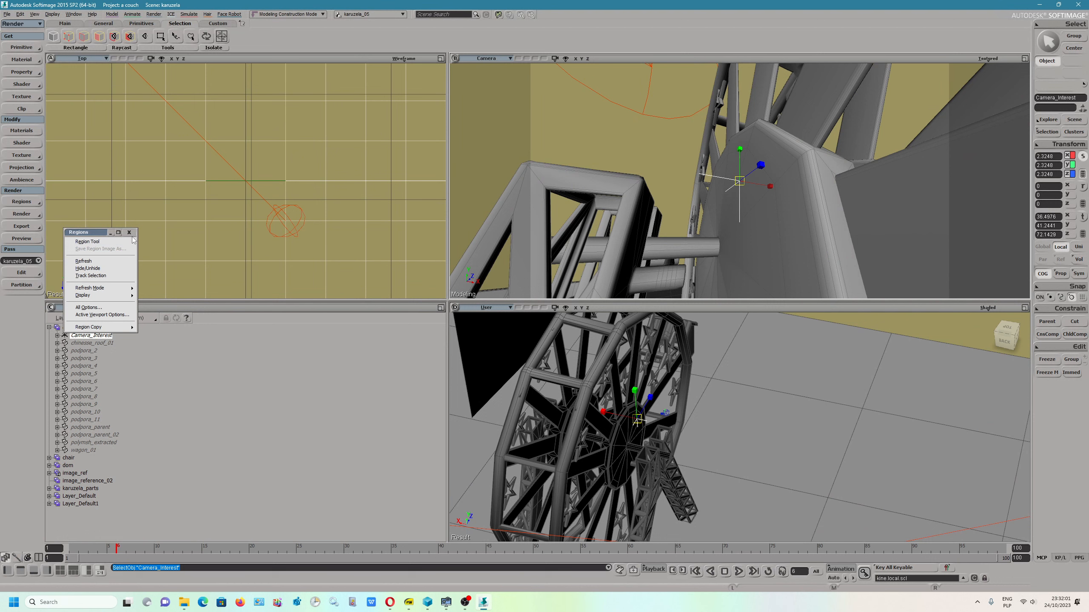
left_click(124, 259)
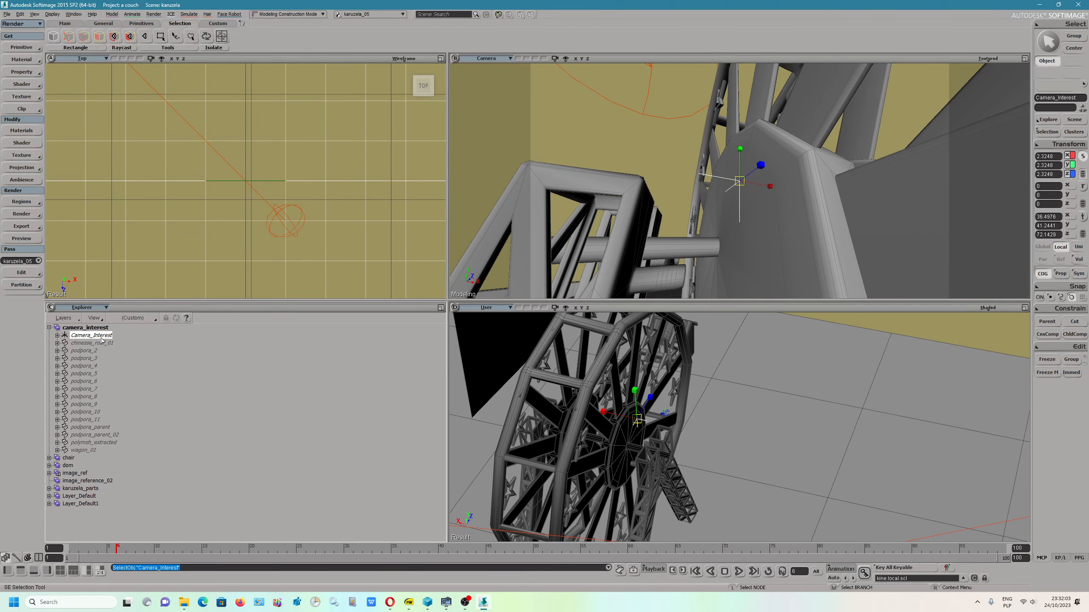
left_click(57, 335)
left_click(102, 344)
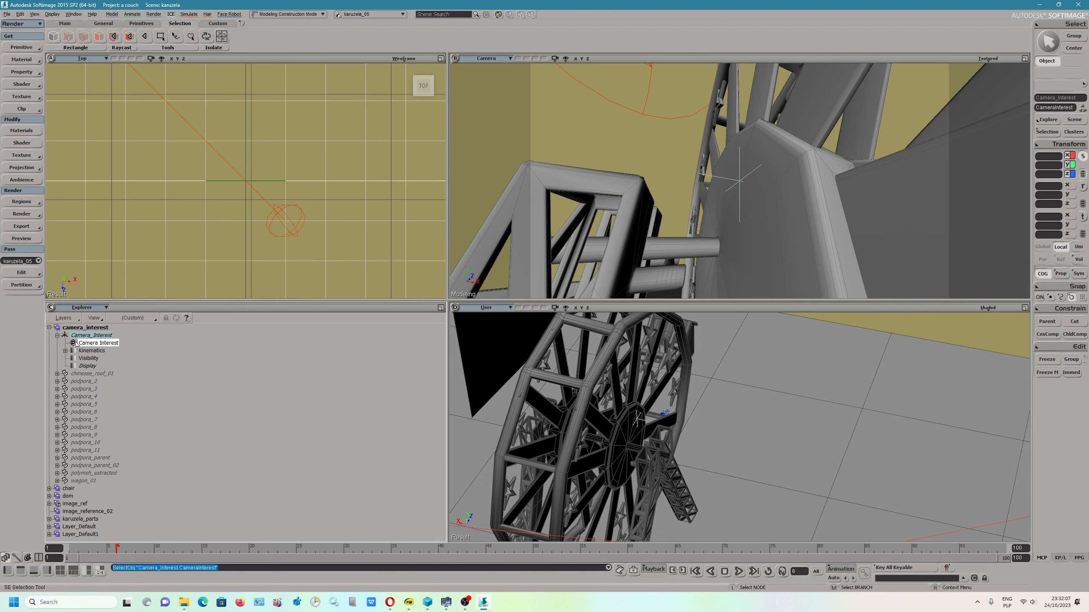
Step: Try toggling View Visibility for Camera_Interest, restore it, and review its rendering visibility options
left_click(88, 359)
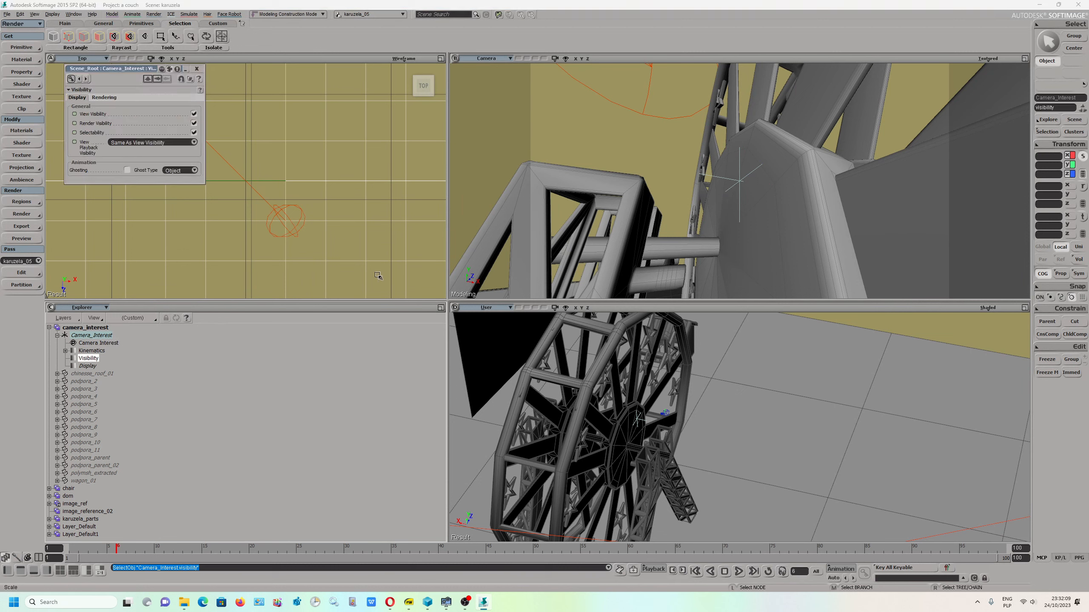
left_click(194, 113)
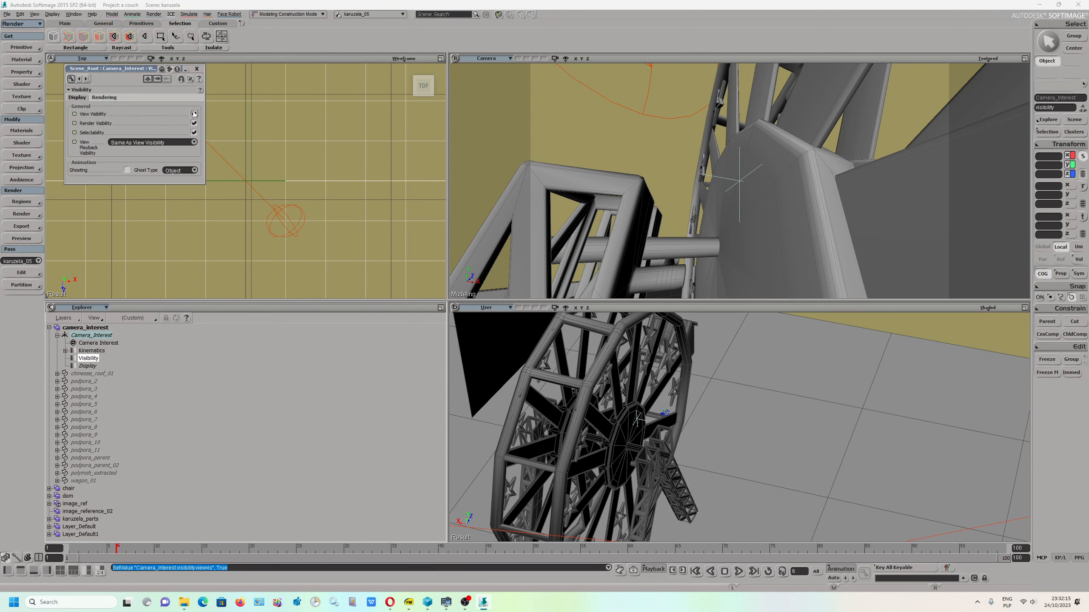
left_click(194, 113)
left_click(194, 113)
left_click(112, 100)
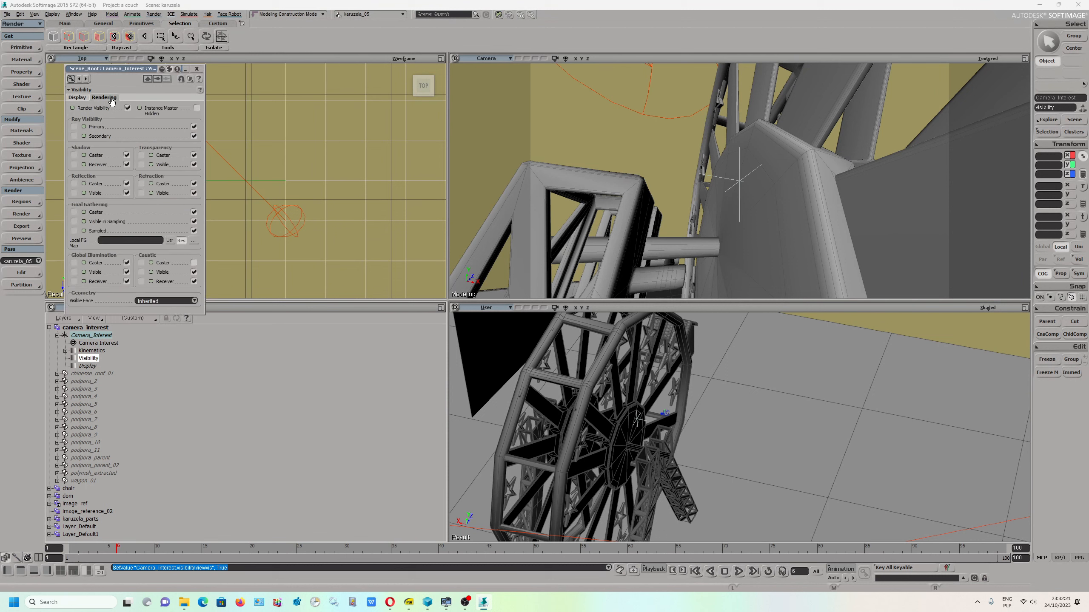
left_click(196, 68)
Step: Make a local copy of Camera_Interest's shared Display property and review its display settings
left_click(88, 366)
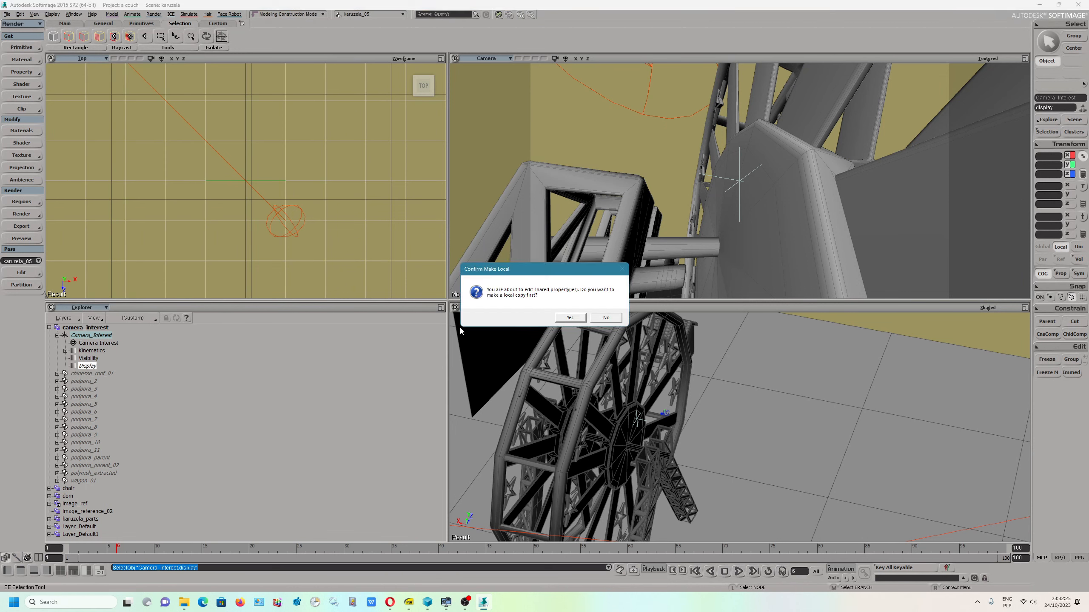
left_click(570, 317)
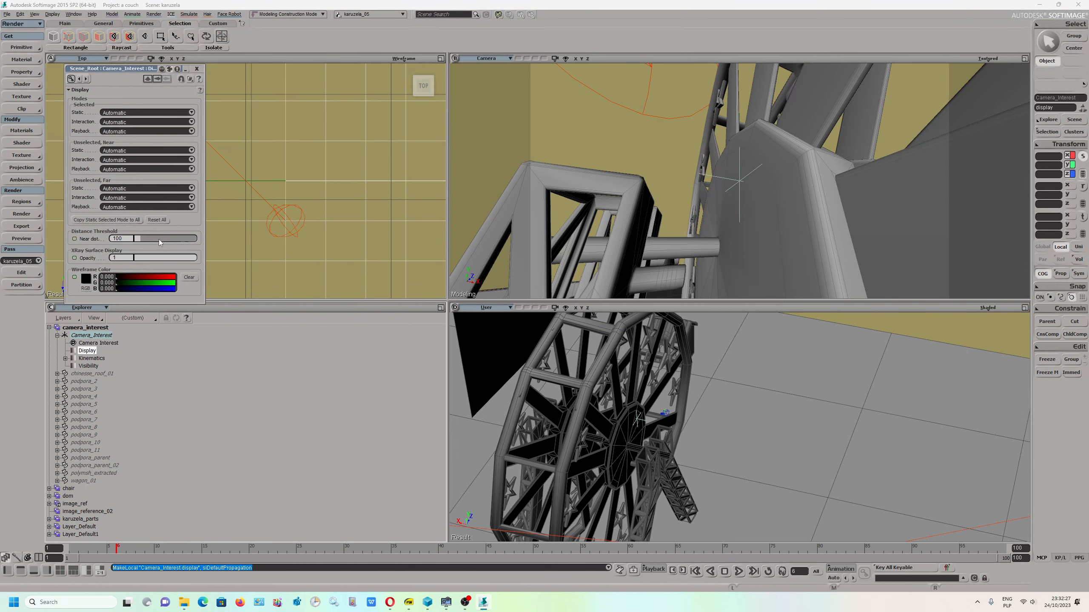
left_click(196, 68)
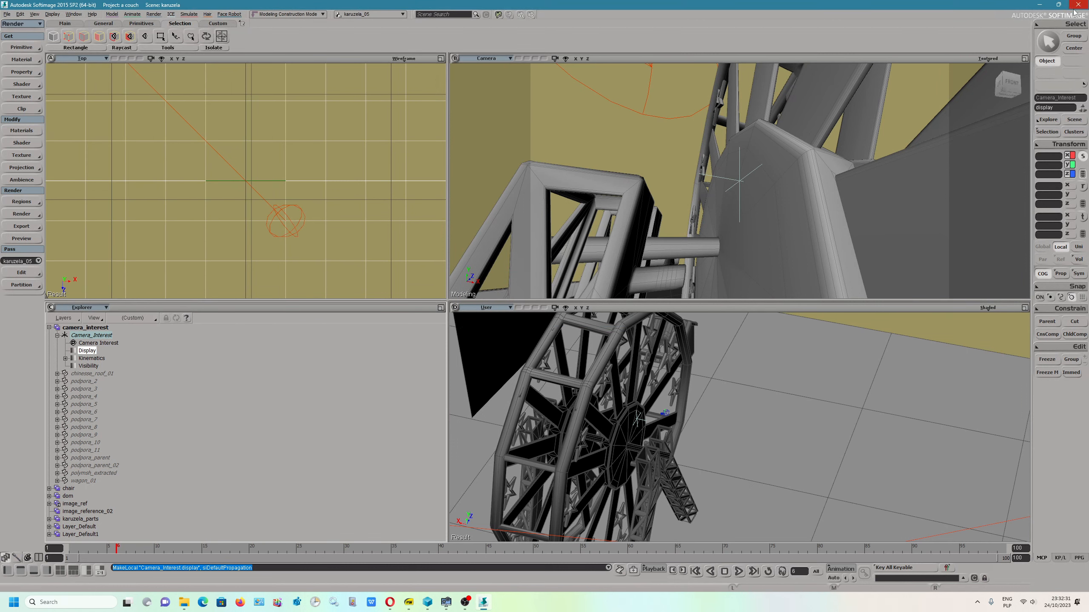
Step: Maximize the camera view and orbit it to face the wheel's axle between the two support towers
left_click(1024, 58)
right_click_drag(560, 350, 604, 376)
scroll(615, 393, "down", 5)
left_click_drag(604, 376, 619, 391)
middle_click_drag(593, 361, 596, 314)
left_click_drag(596, 315, 624, 326)
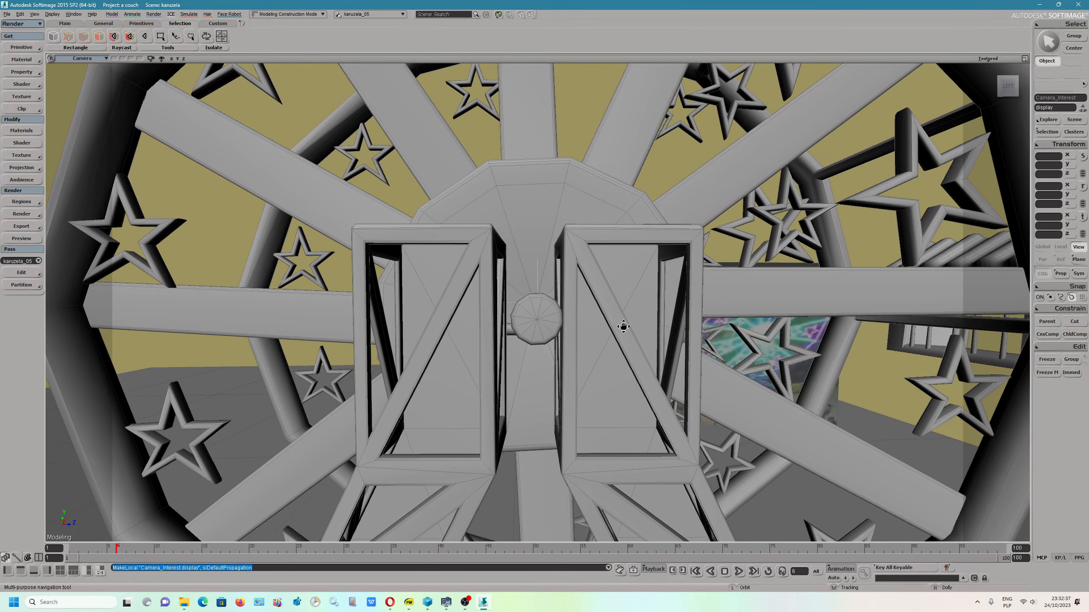
mouse_move(554, 359)
left_mouse_down()
mouse_move(579, 386)
mouse_move(571, 359)
left_mouse_up()
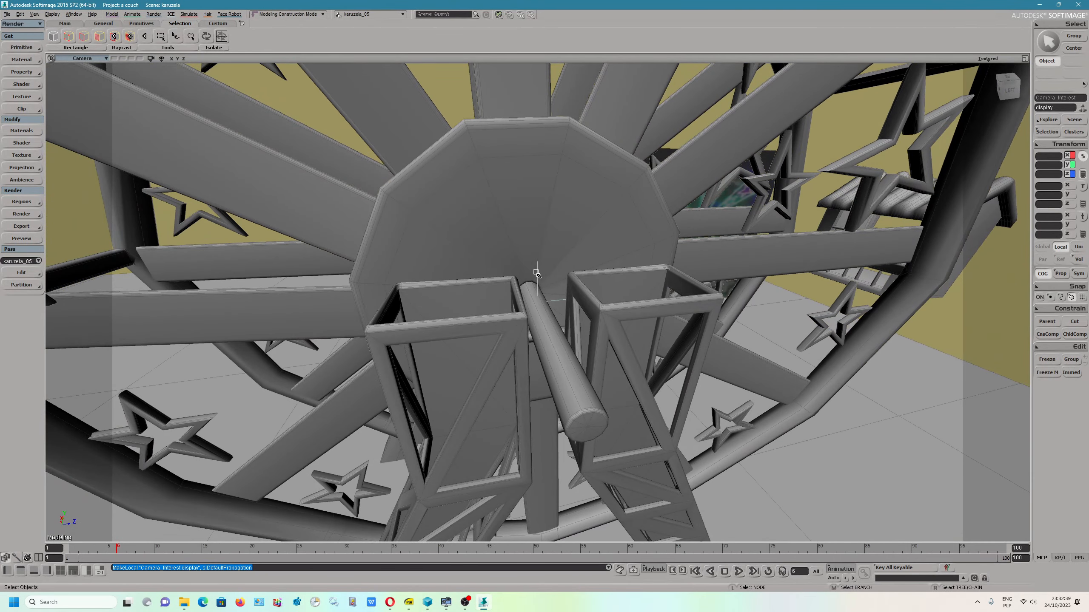
Step: Select Camera_Interest and move it along the global X axis to about 26.73, near the axle's outer end
key("x")
key("v")
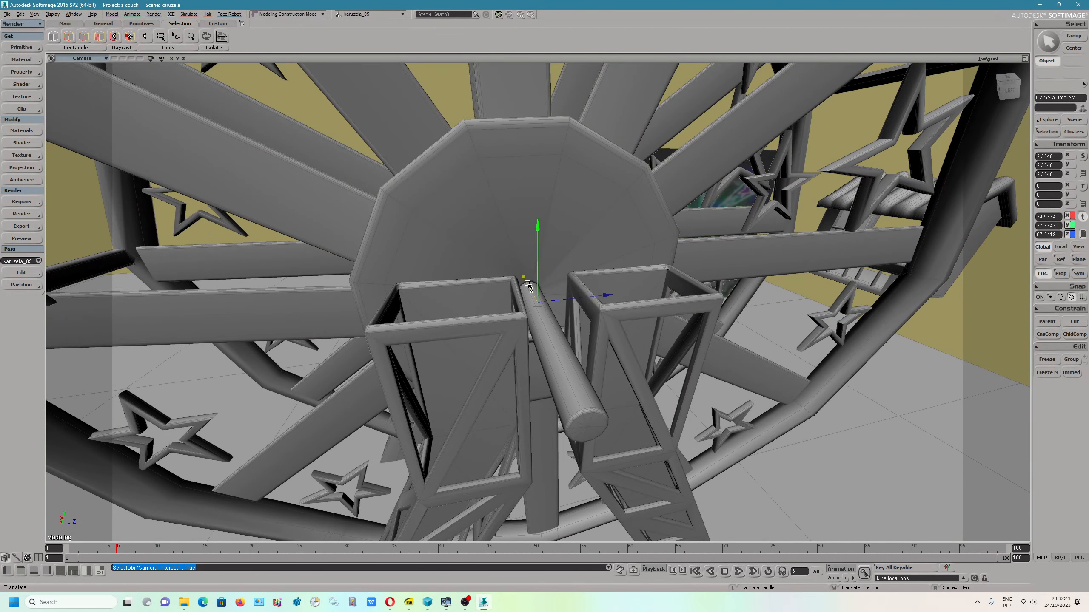
left_click_drag(580, 405, 643, 369)
key("s")
left_click_drag(593, 289, 614, 287)
key("s")
left_click_drag(616, 350, 672, 302)
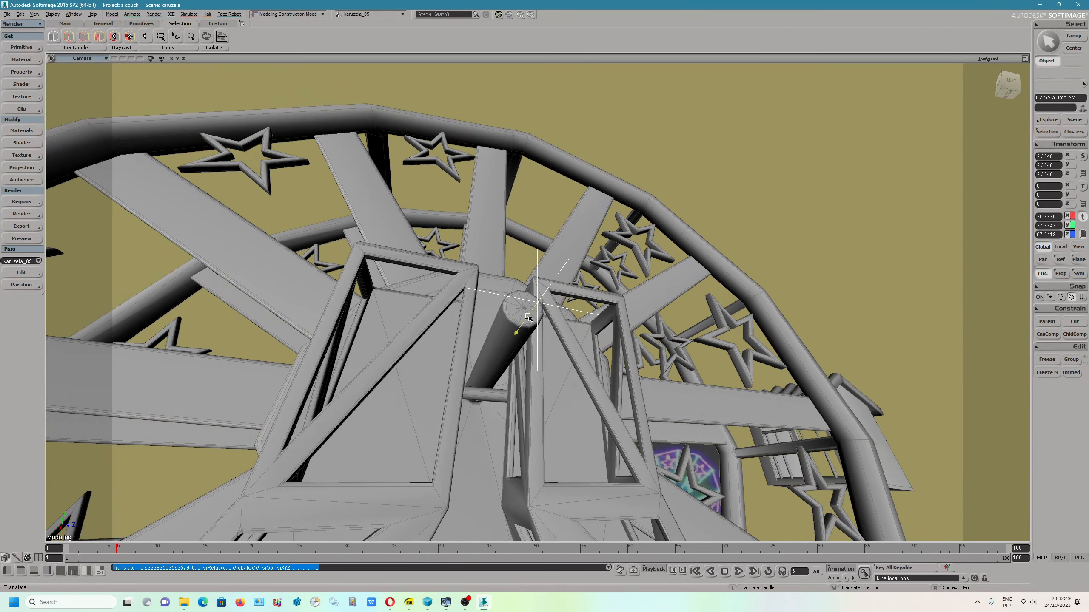
Step: Fine-tune Camera_Interest onto the axle's end face, at about X 26.61, Y 37.45, Z 66.99
left_click_drag(528, 317, 547, 304)
left_click_drag(538, 265, 539, 283)
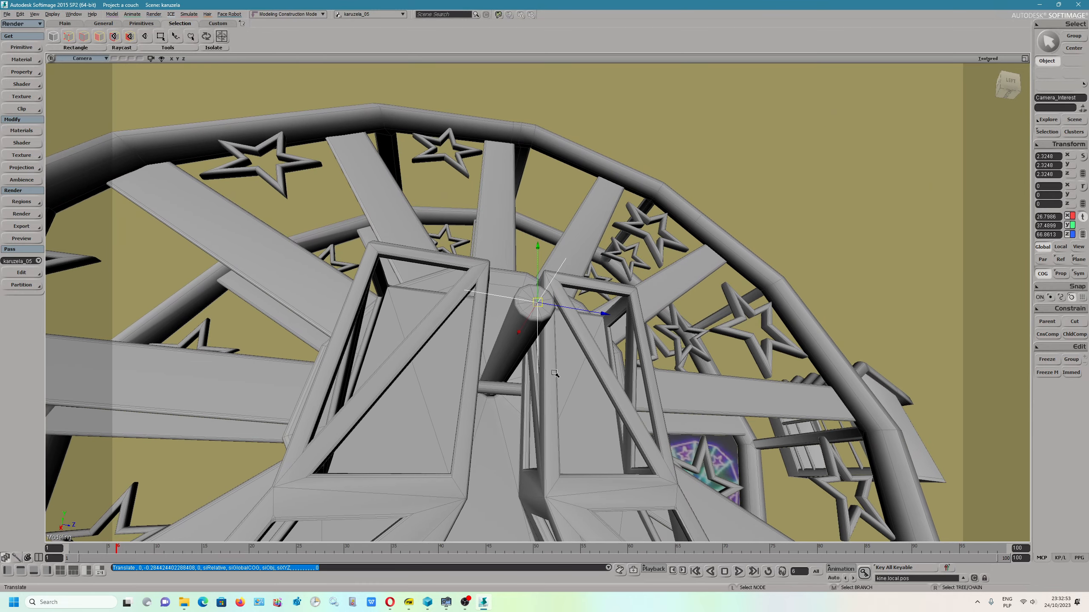
left_click_drag(554, 373, 550, 365)
right_click_drag(550, 364, 589, 355)
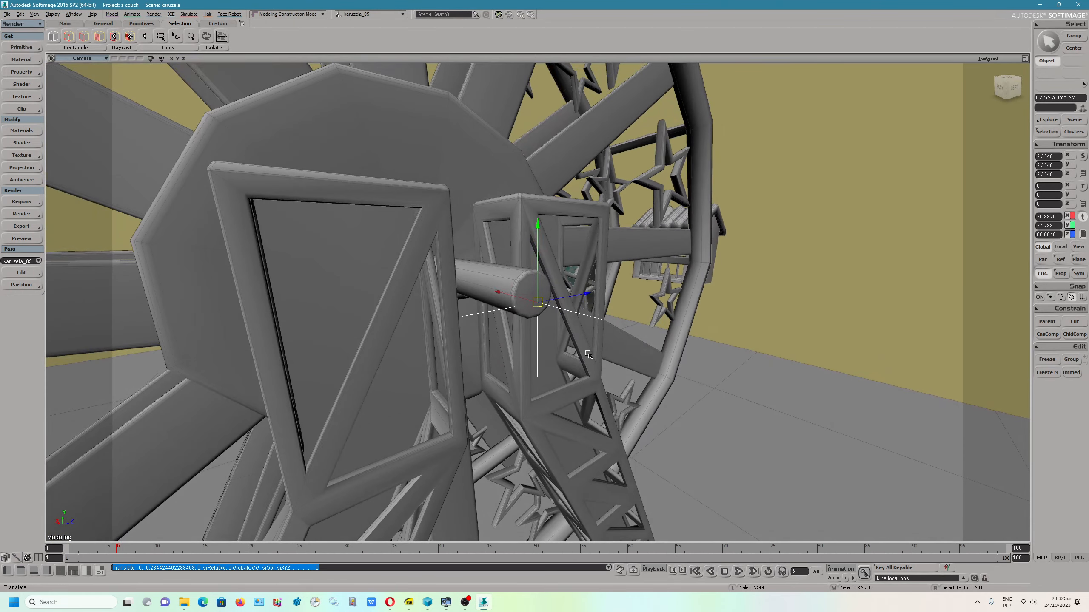
left_click_drag(530, 302, 538, 279)
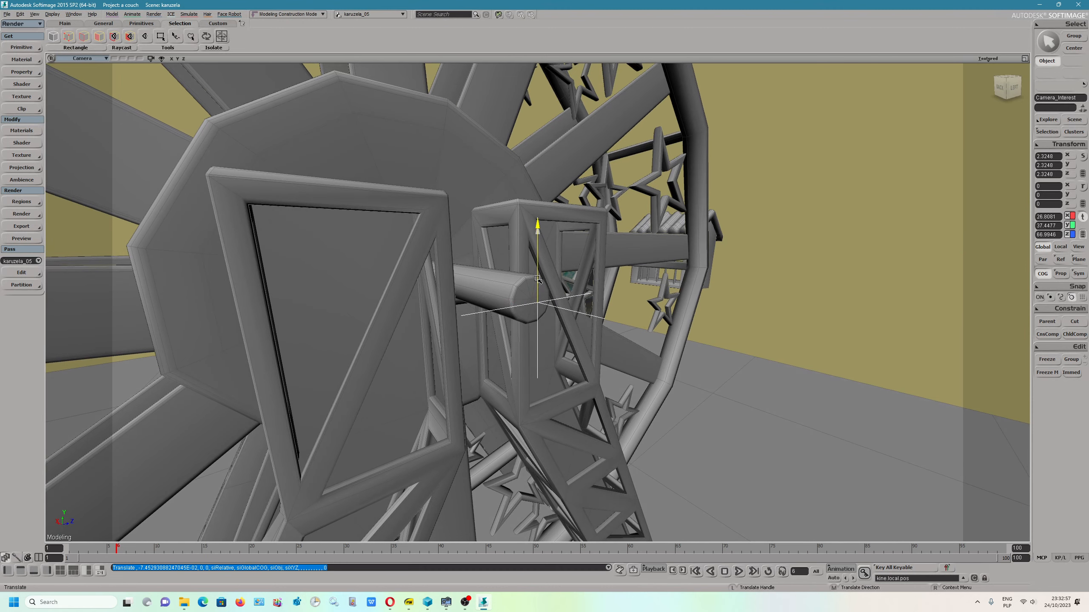
Step: Select the camera and set its CyclesCamera depth of field to aperture size 0.333 and aperture ratio 0.156
key("F12")
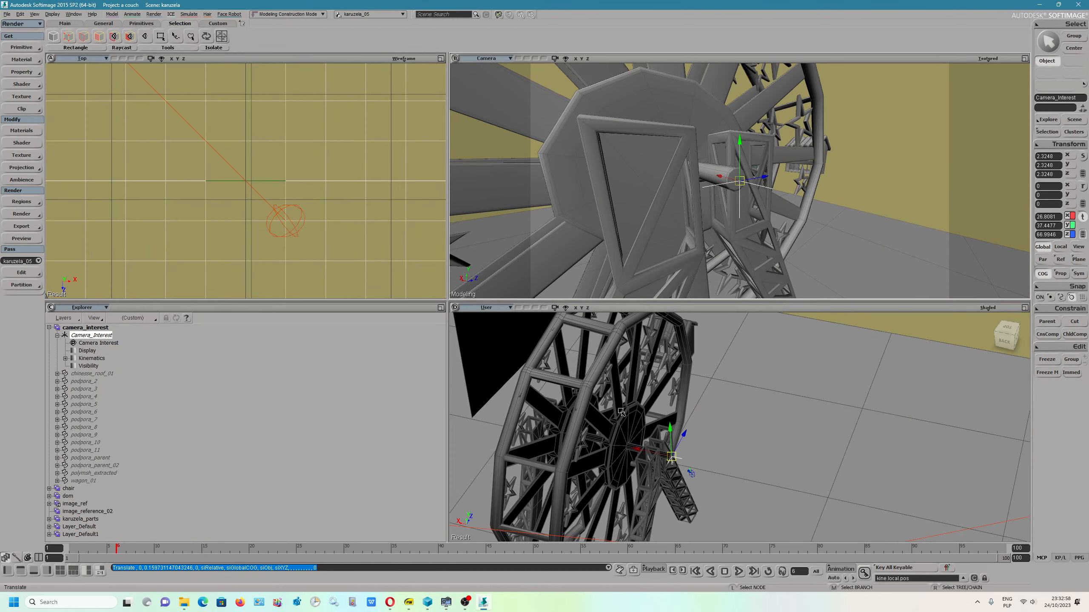
left_click(691, 476)
left_click(1047, 132)
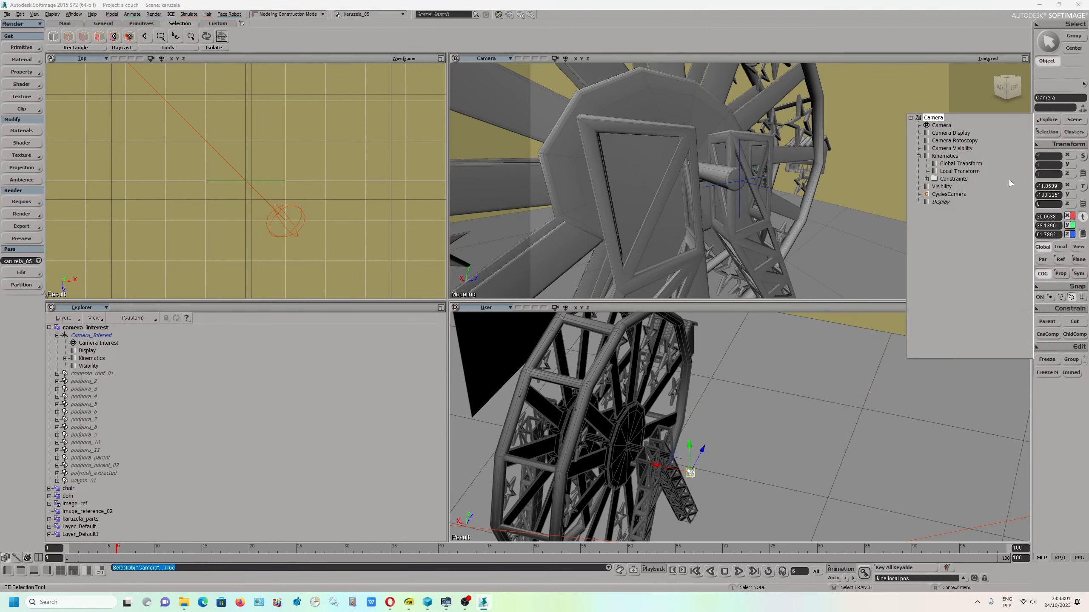
left_click(957, 195)
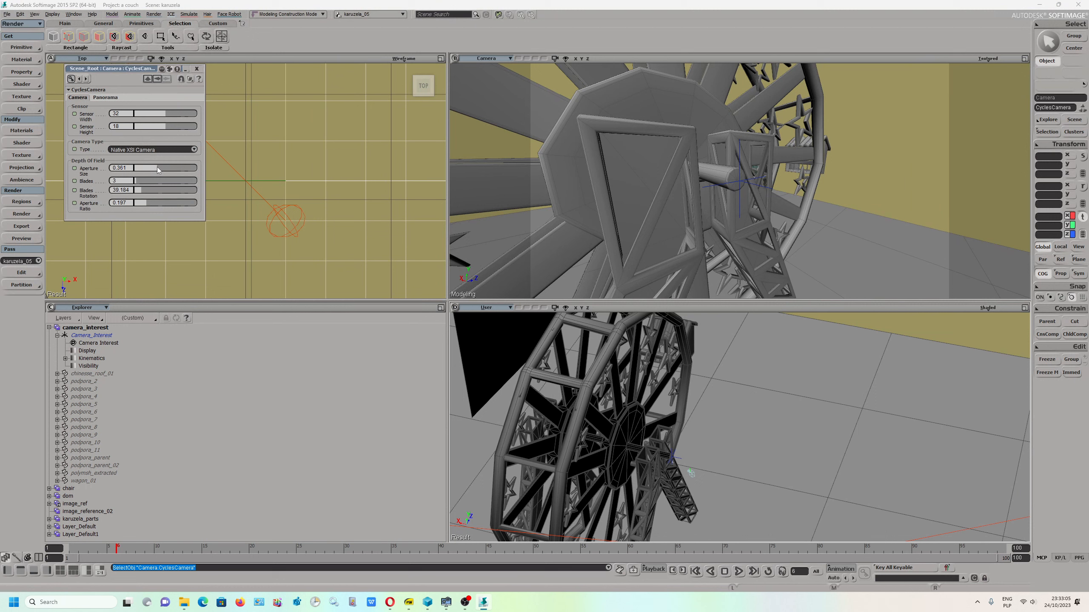
left_click(155, 167)
left_click(145, 202)
left_click(155, 169)
Step: Preview the depth of field with a render region around the axle end in the maximized camera view, and close the region
key("F12")
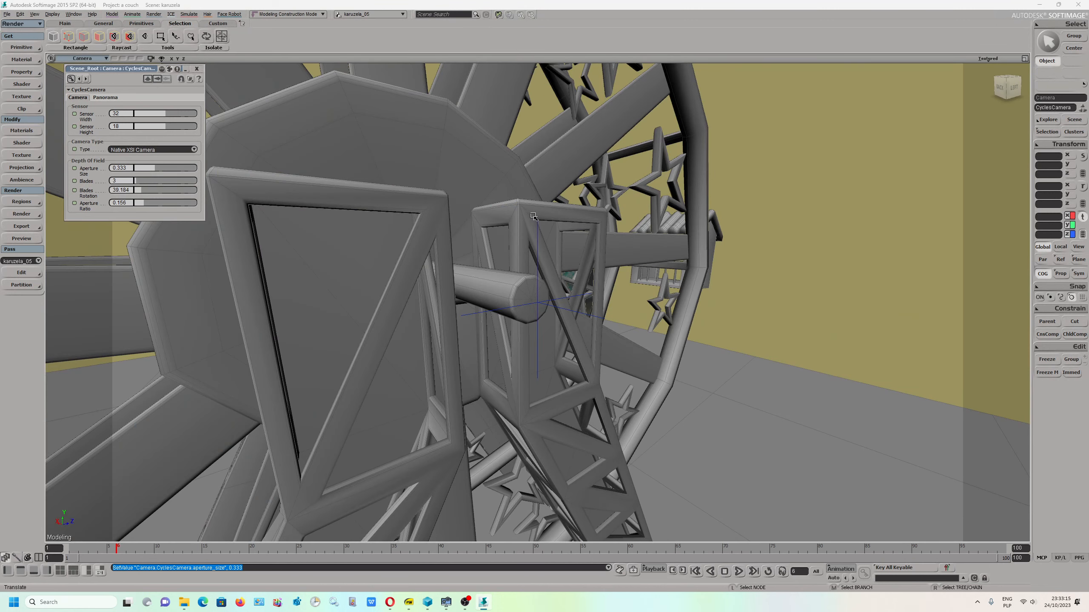
left_click(33, 217)
mouse_move(32, 204)
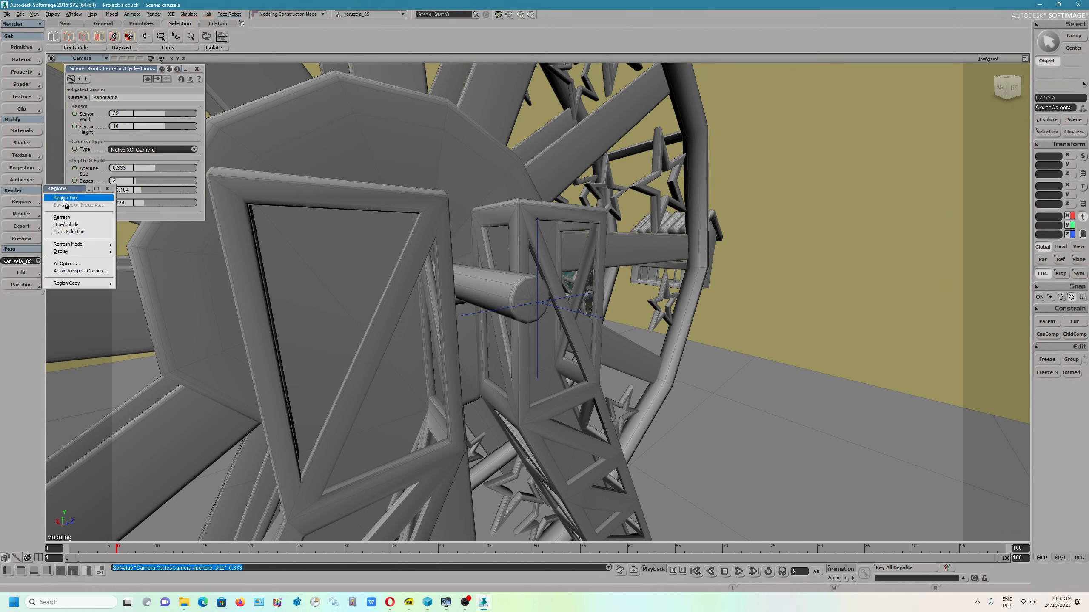
left_click(65, 199)
left_click_drag(325, 143, 707, 462)
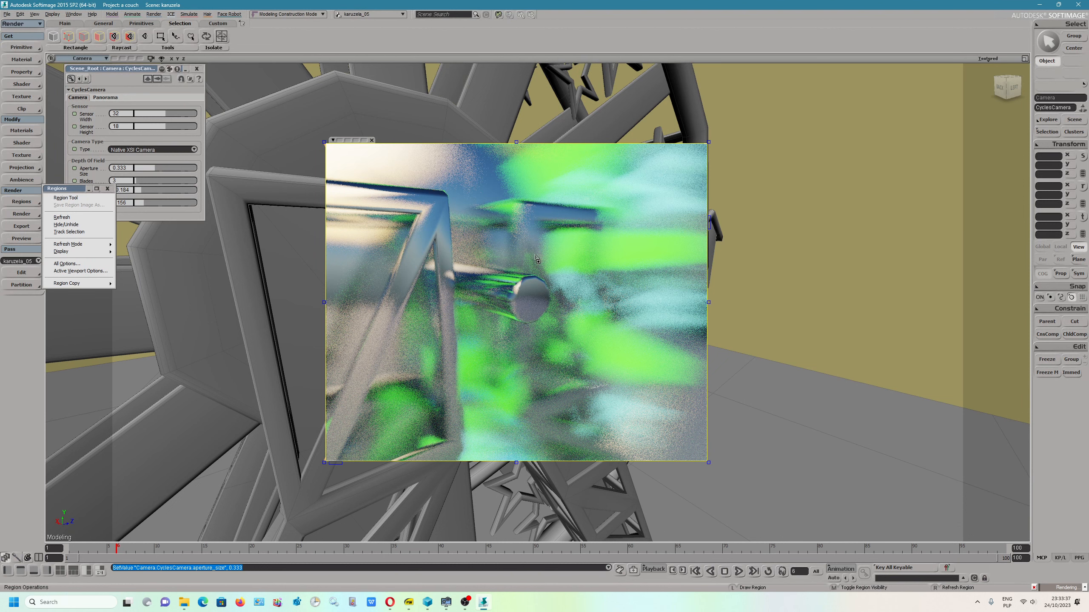
left_click(371, 141)
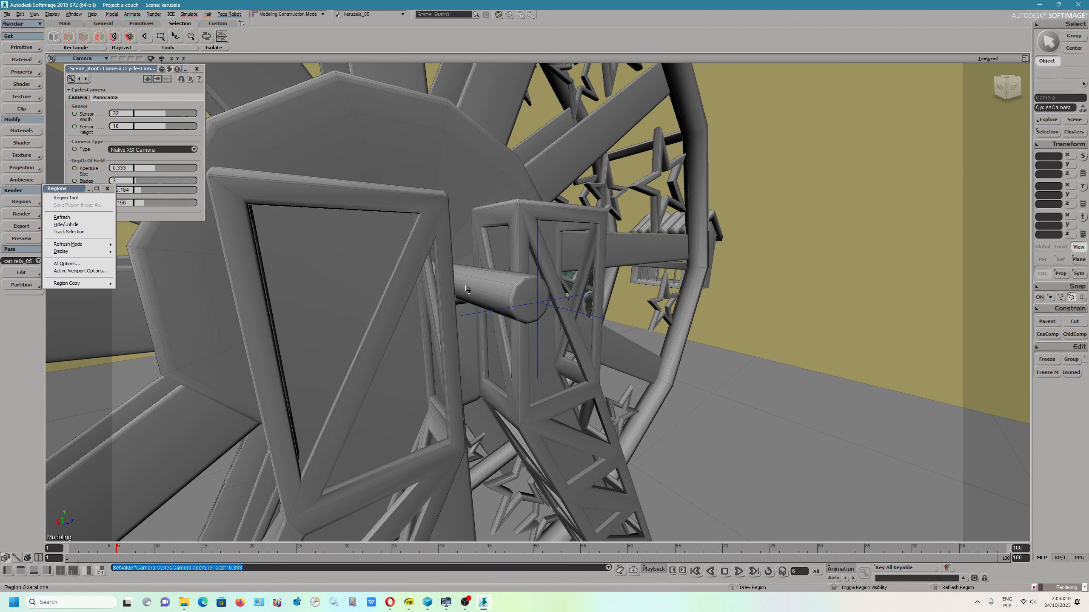
Step: Select Camera_Interest and raise the aperture ratio in the CyclesCamera depth of field settings to 0.524
left_click(536, 302)
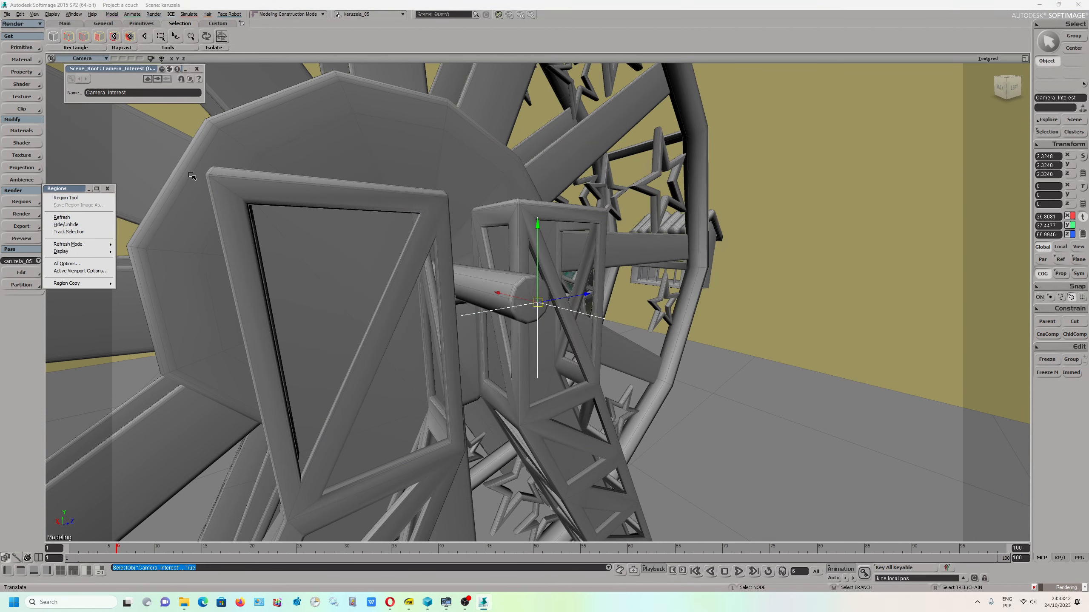
left_click(161, 80)
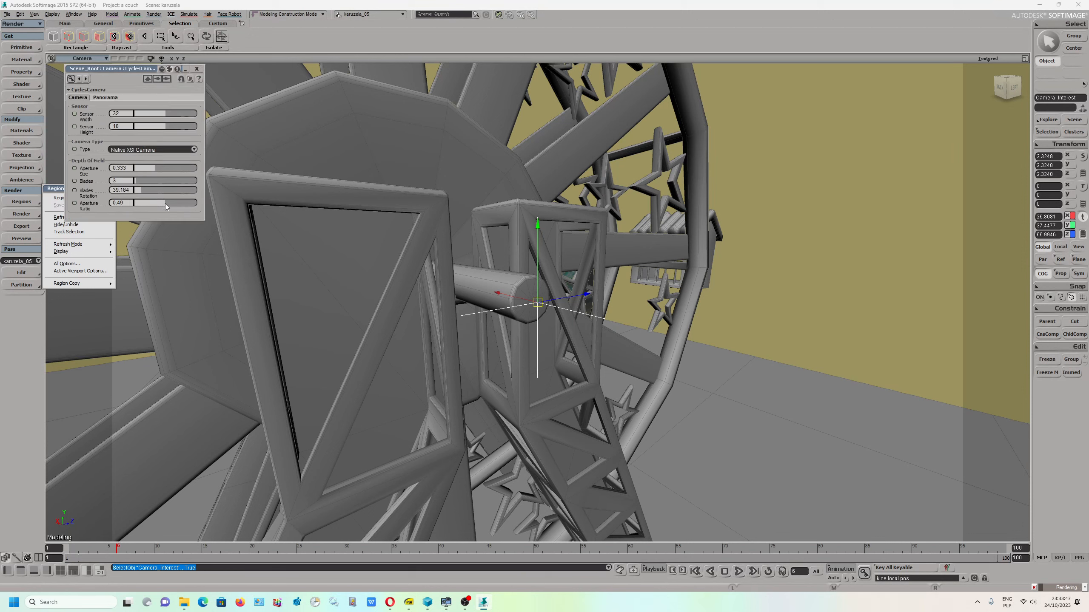
left_click_drag(165, 204, 167, 204)
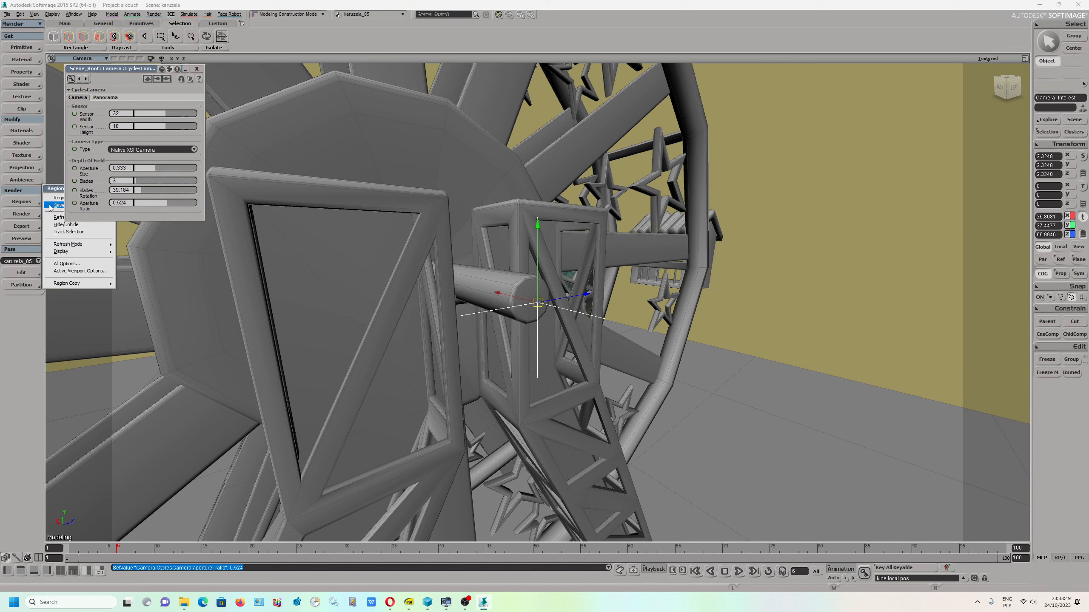
Step: Preview the new aperture ratio in a smaller render region around the axle end, and close the region
left_click_drag(55, 190, 59, 220)
left_click(70, 230)
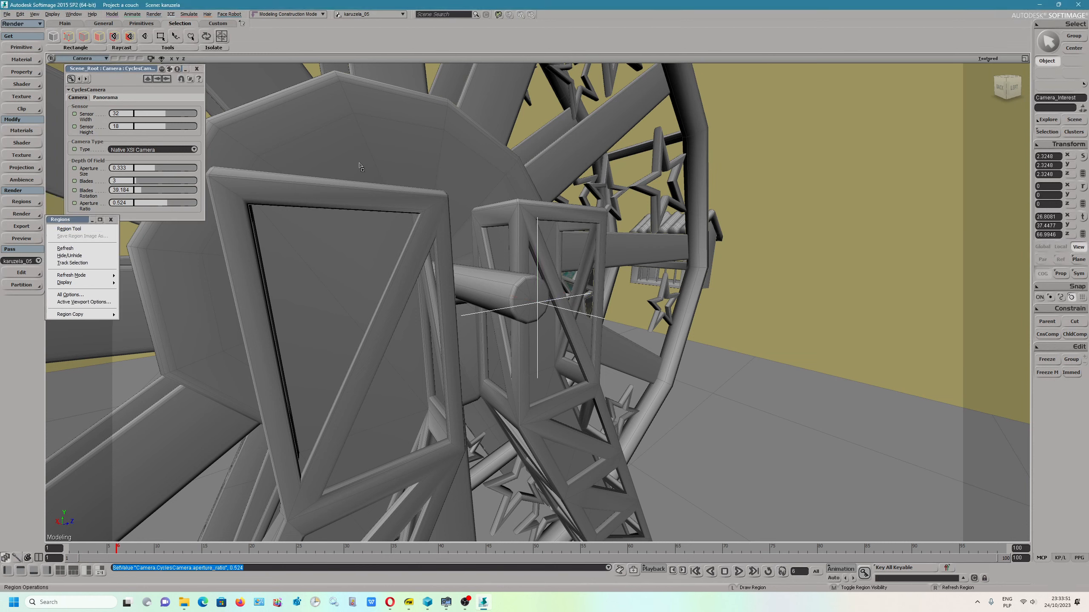
left_click_drag(366, 164, 668, 426)
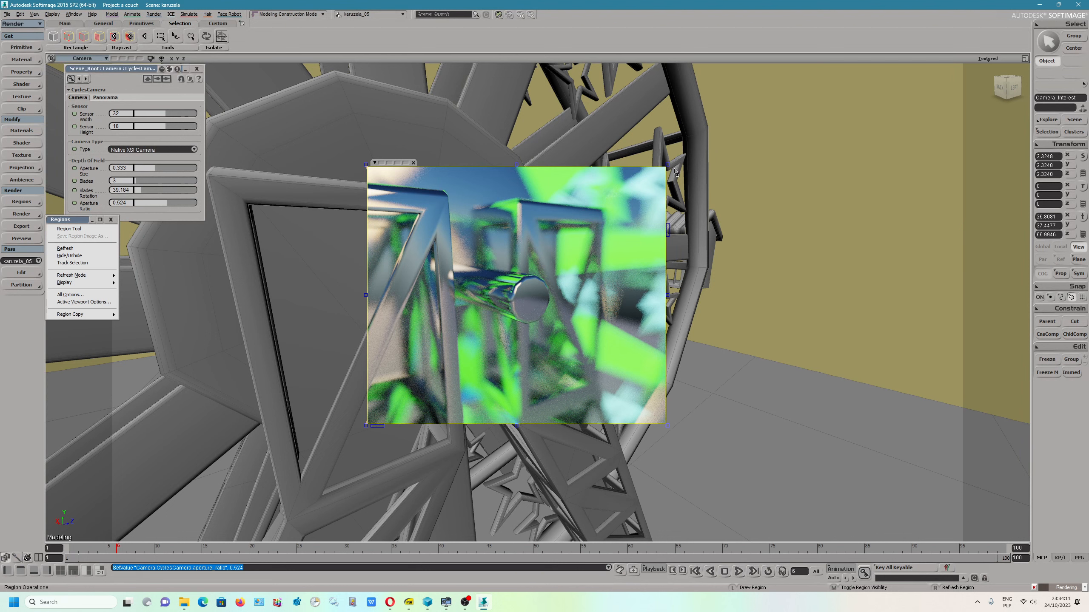
left_click(414, 163)
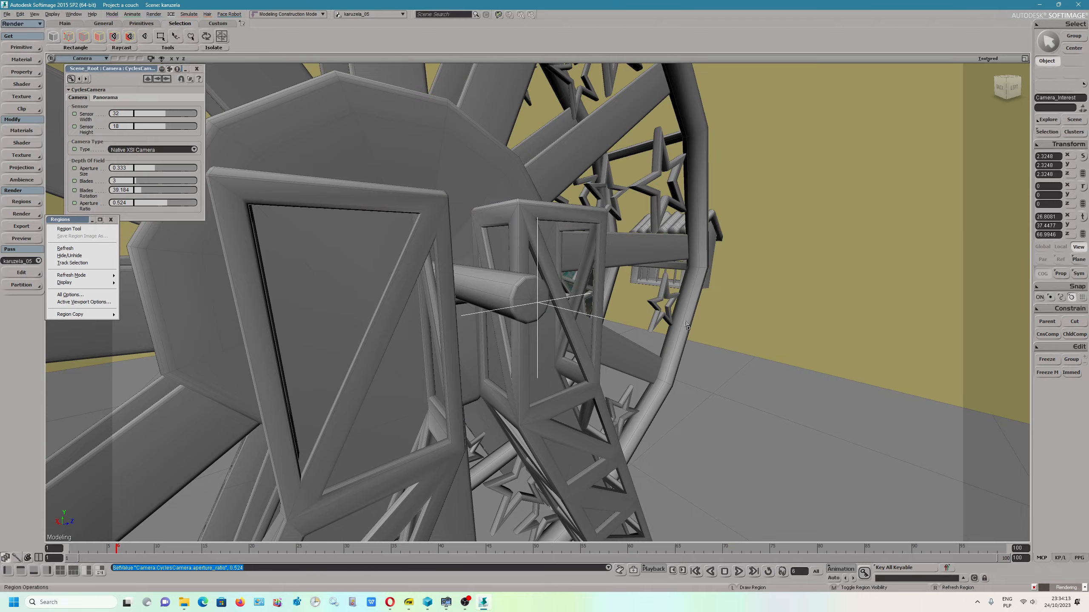
Step: Orbit the camera to face the axle end head-on between the towers, and preview the shot in a large render region
mouse_move(686, 321)
right_mouse_down()
mouse_move(651, 283)
mouse_move(410, 215)
right_mouse_up()
mouse_move(262, 125)
left_mouse_down()
mouse_move(281, 161)
mouse_move(870, 516)
left_mouse_up()
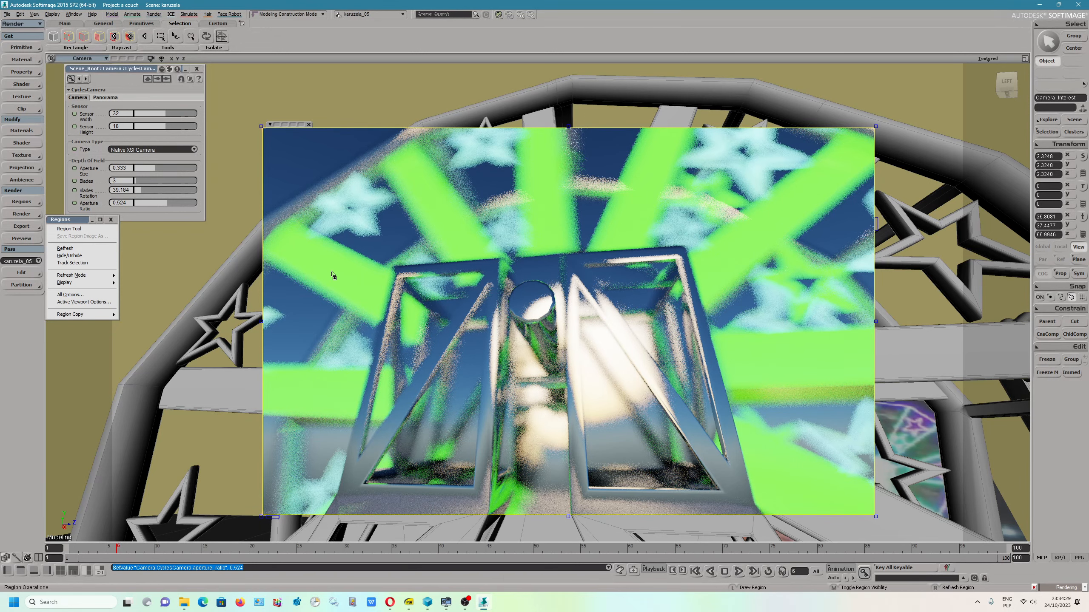
left_click(309, 124)
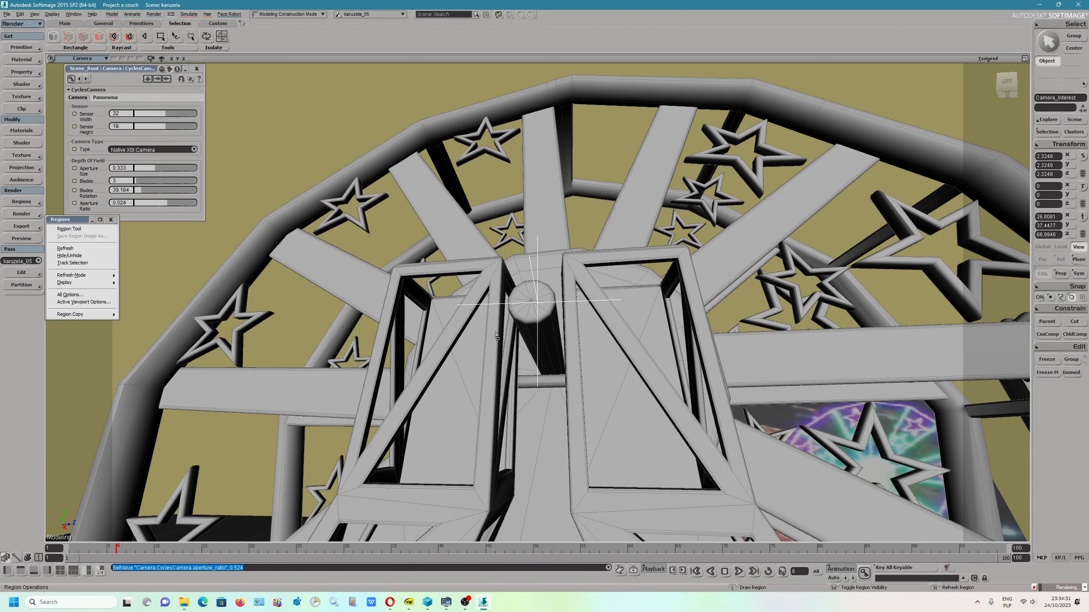
Step: Select the axle's polygon mesh, polymsh_extracted, between the two support towers
left_click(528, 309)
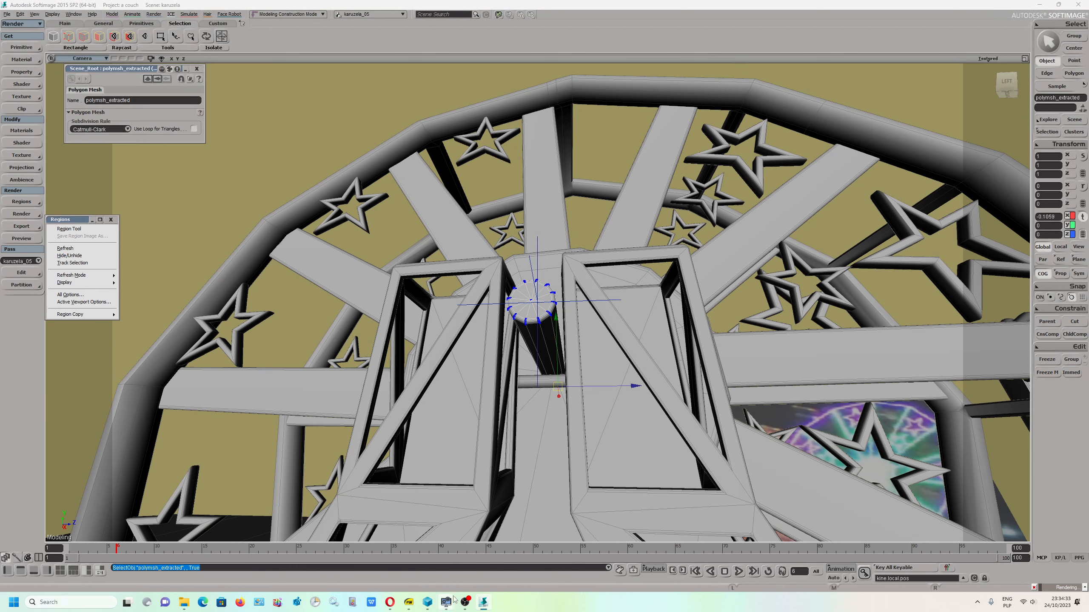